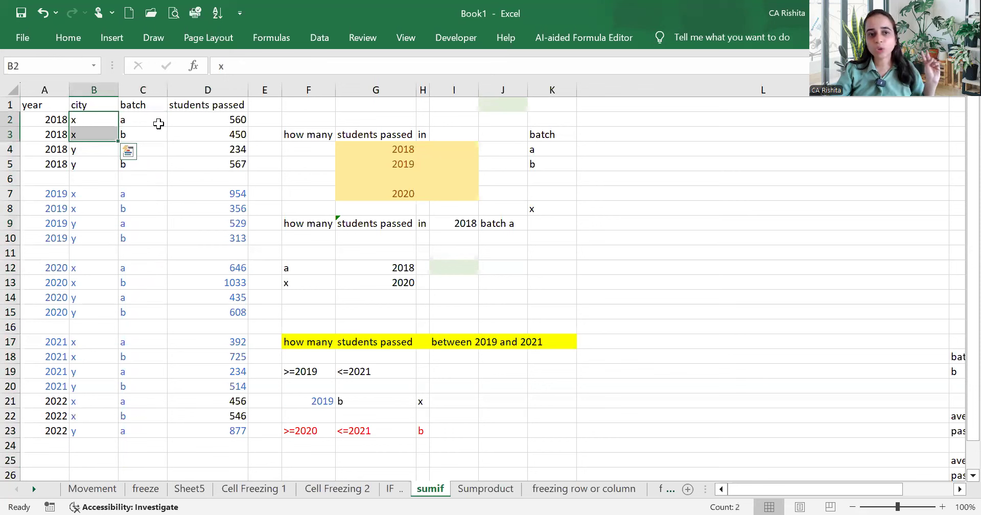
# Examine the city, batch, year and students passed columns, and the question asking how many students passed in 2018.
pyautogui.moveTo(158, 123); pyautogui.dragTo(154, 135)
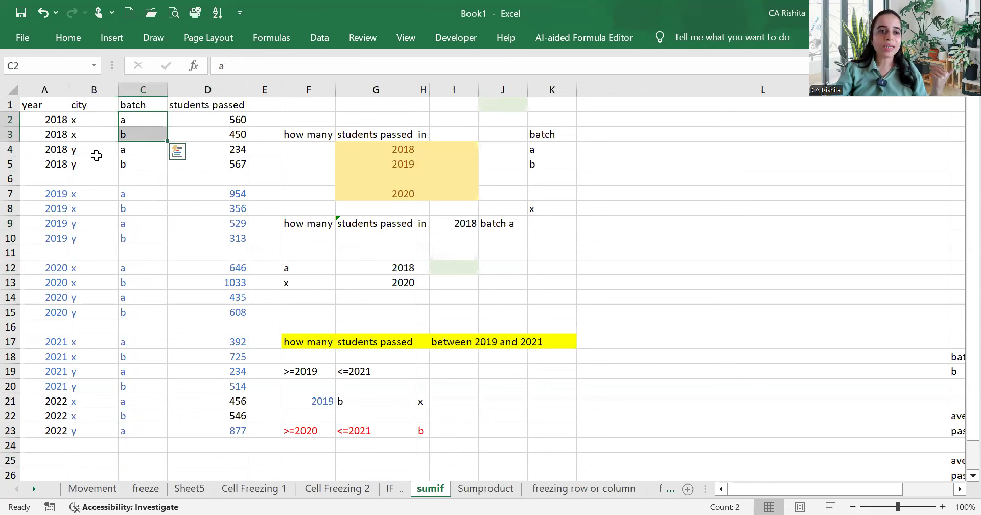
pyautogui.moveTo(96, 155); pyautogui.dragTo(93, 165)
pyautogui.click(145, 154)
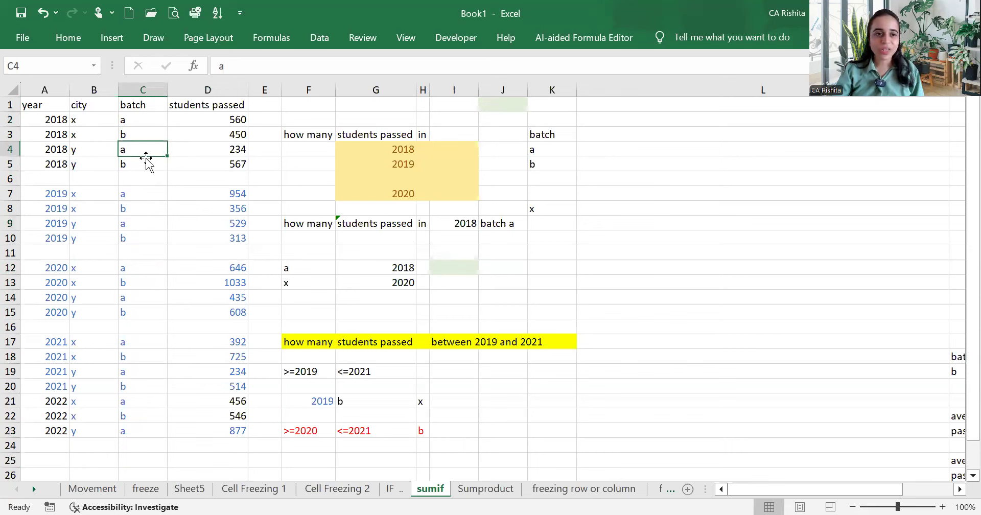
pyautogui.click(142, 120)
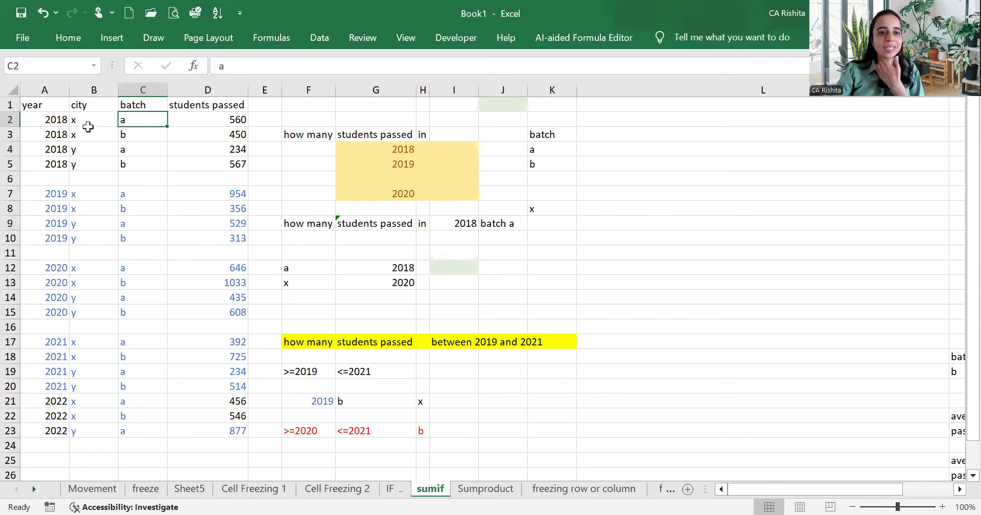
pyautogui.moveTo(55, 121); pyautogui.dragTo(51, 432)
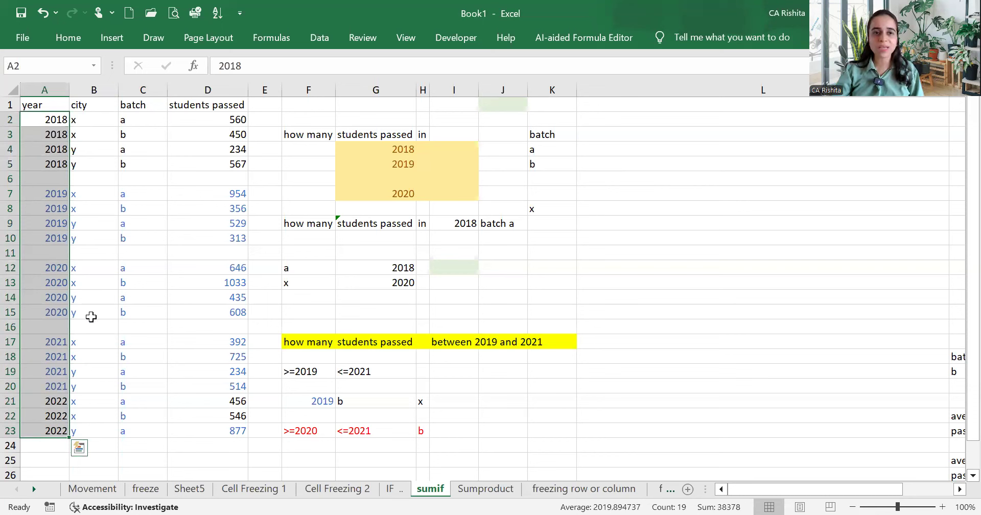
pyautogui.moveTo(230, 104); pyautogui.dragTo(212, 424)
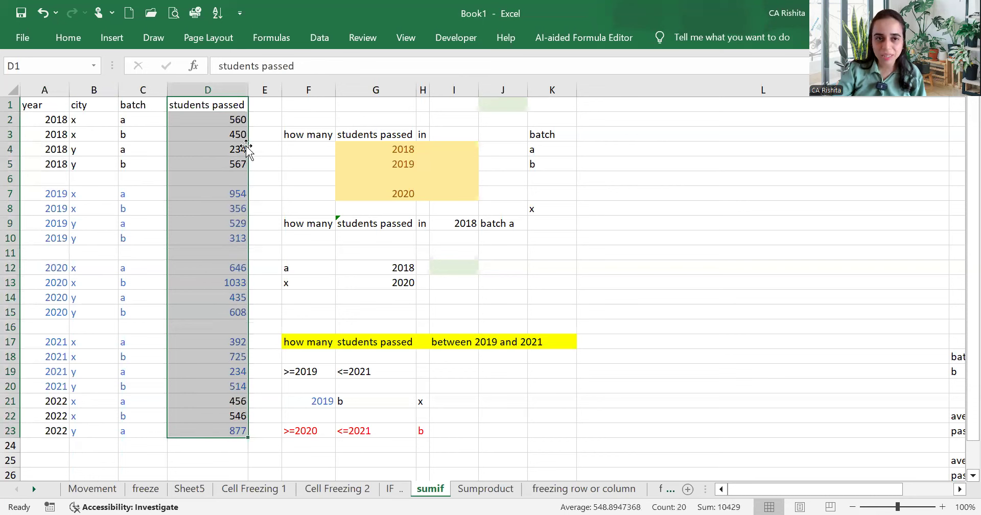
pyautogui.moveTo(238, 117); pyautogui.dragTo(243, 157)
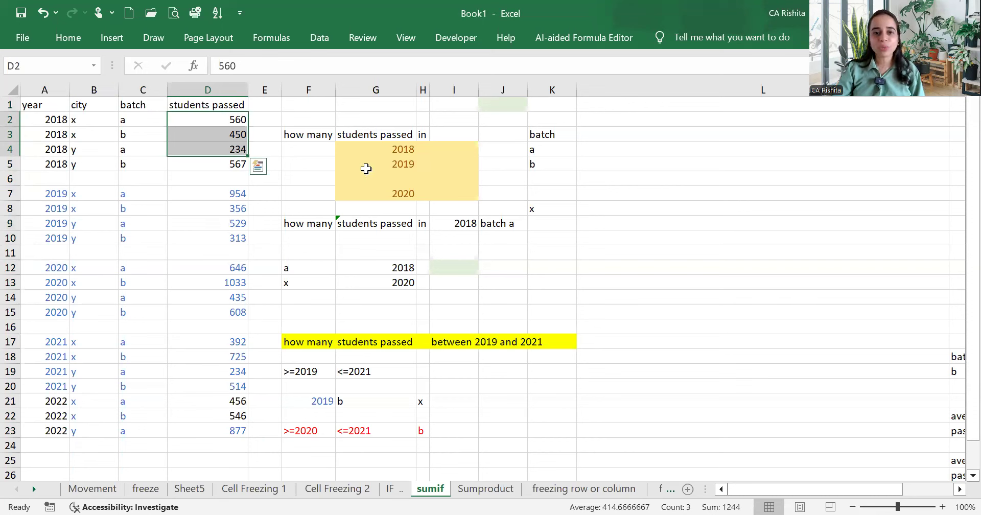
pyautogui.moveTo(313, 134); pyautogui.dragTo(434, 144)
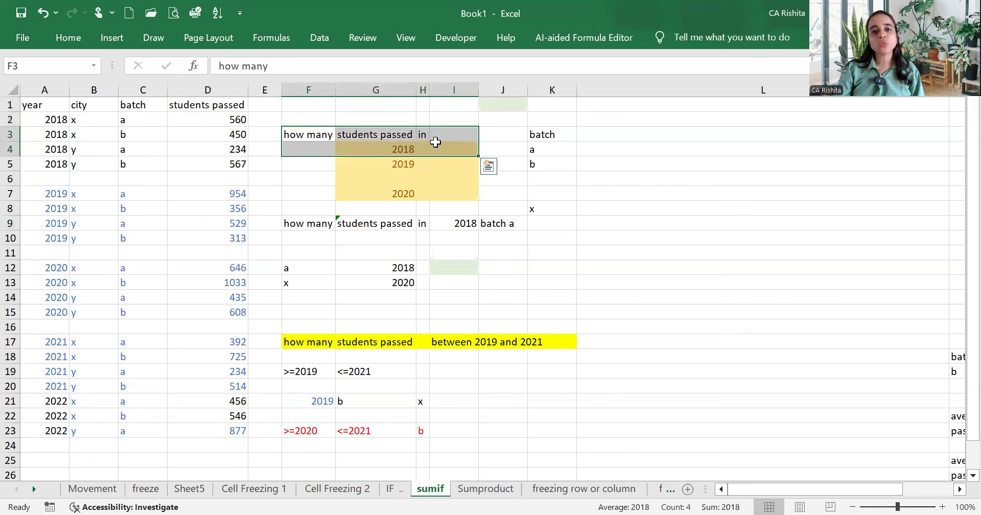
pyautogui.click(400, 151)
# Start a SUMIF formula in I4 with the year column A2:A23 as its criteria range.
pyautogui.click(447, 152)
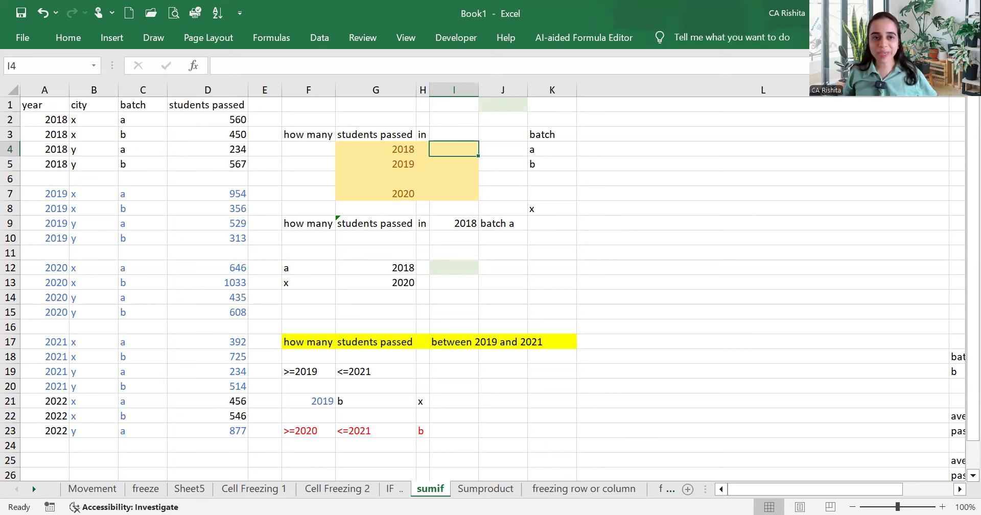
pyautogui.write('=')
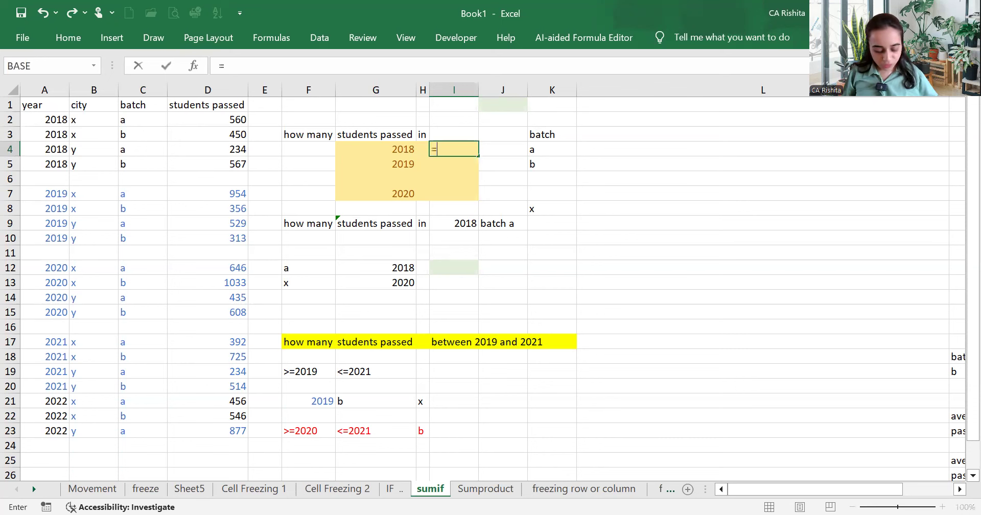
pyautogui.write('sum')
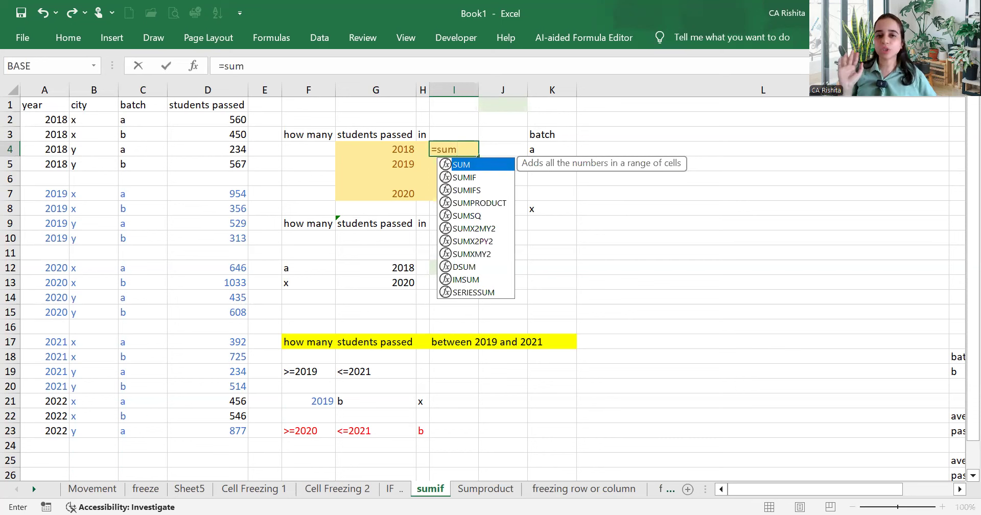
pyautogui.write('f')
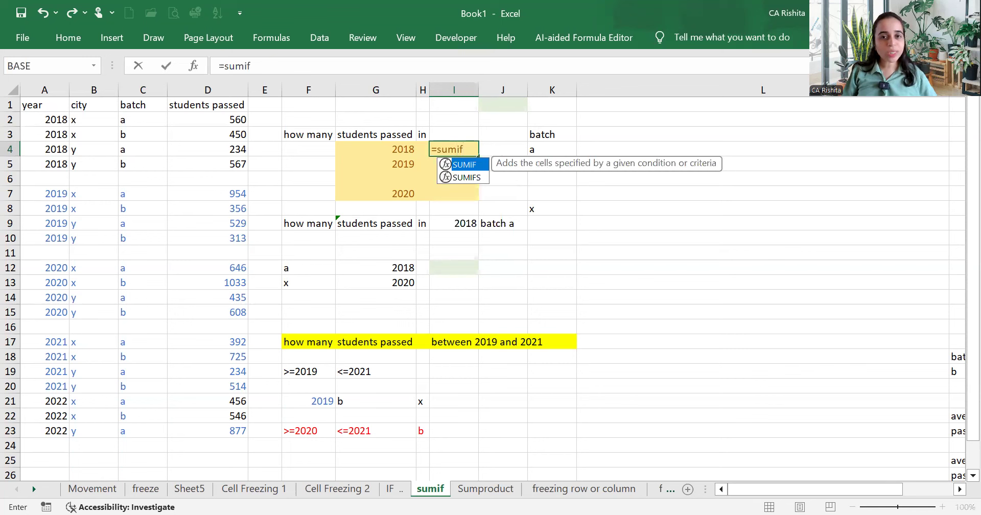
pyautogui.press('Tab')
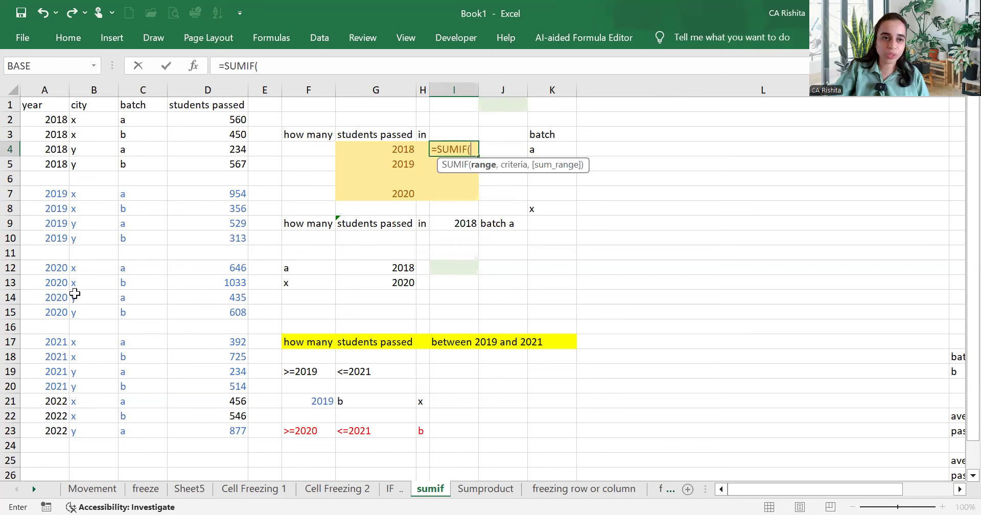
pyautogui.moveTo(45, 120); pyautogui.dragTo(10, 448)
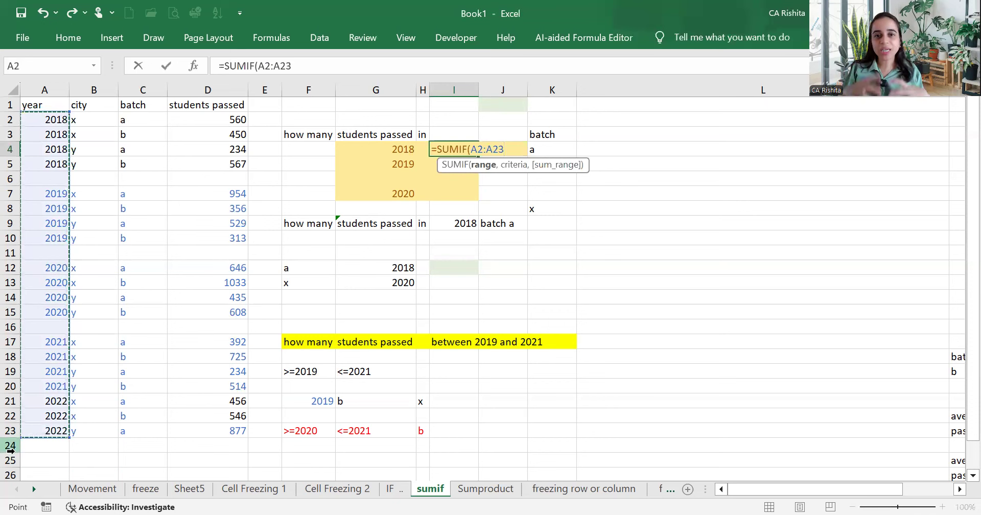
pyautogui.write(',')
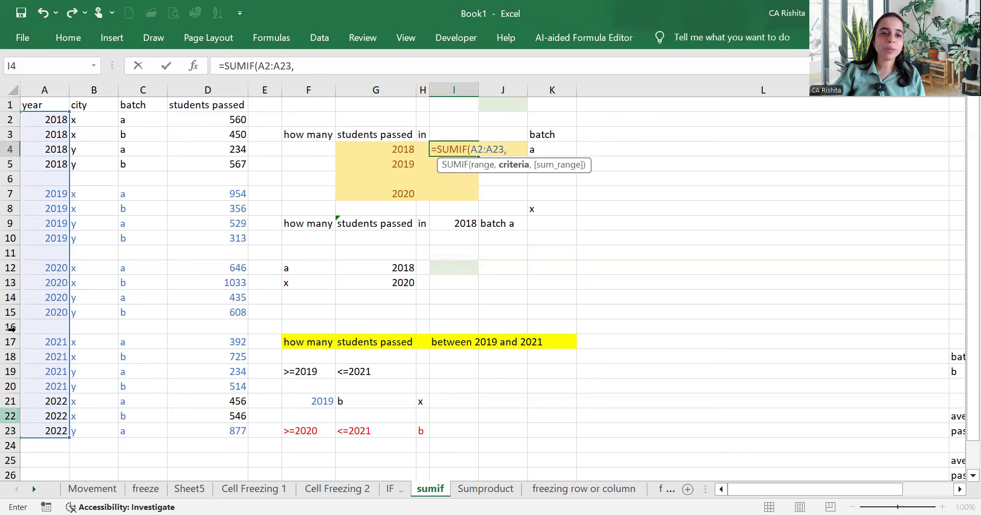
# Complete the I4 SUMIF formula with "2018" as the criteria and D2:D23 as the sum range.
pyautogui.click(365, 149)
pyautogui.click(51, 149)
pyautogui.click(403, 147)
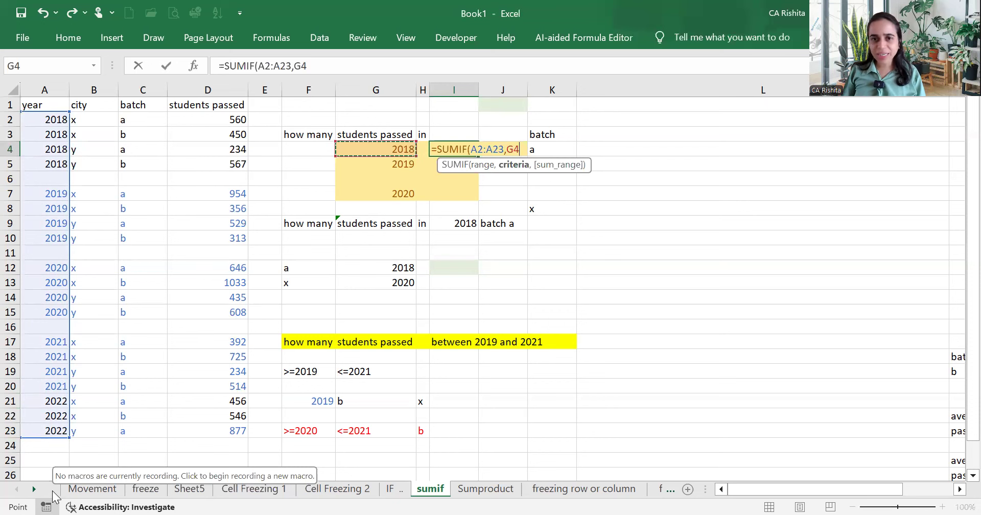
pyautogui.press('BackSpace')
pyautogui.press('BackSpace')
pyautogui.write('"2018"')
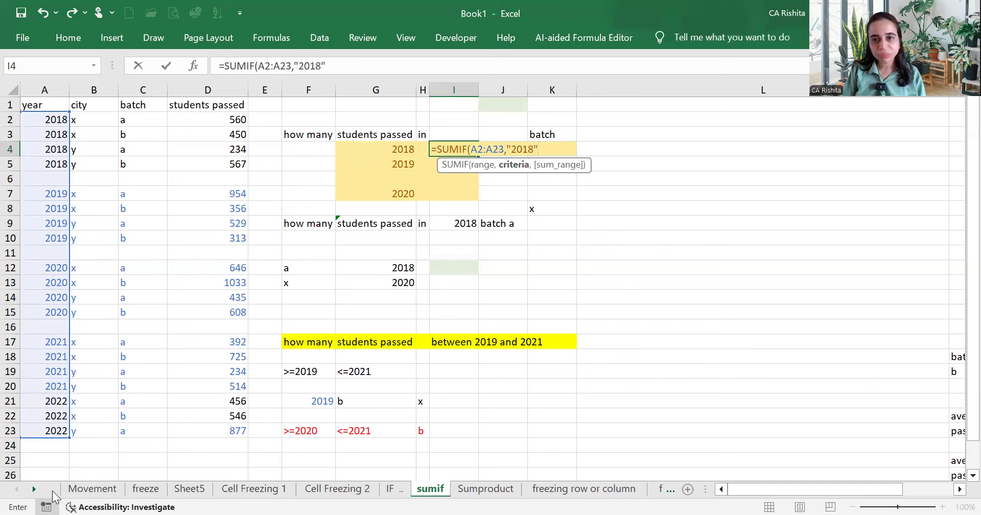
pyautogui.write(',')
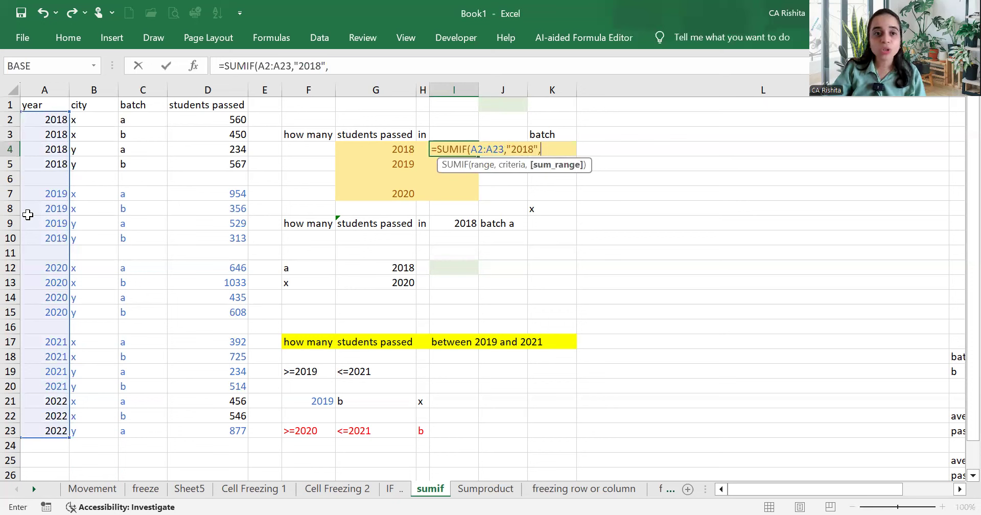
pyautogui.click(197, 119)
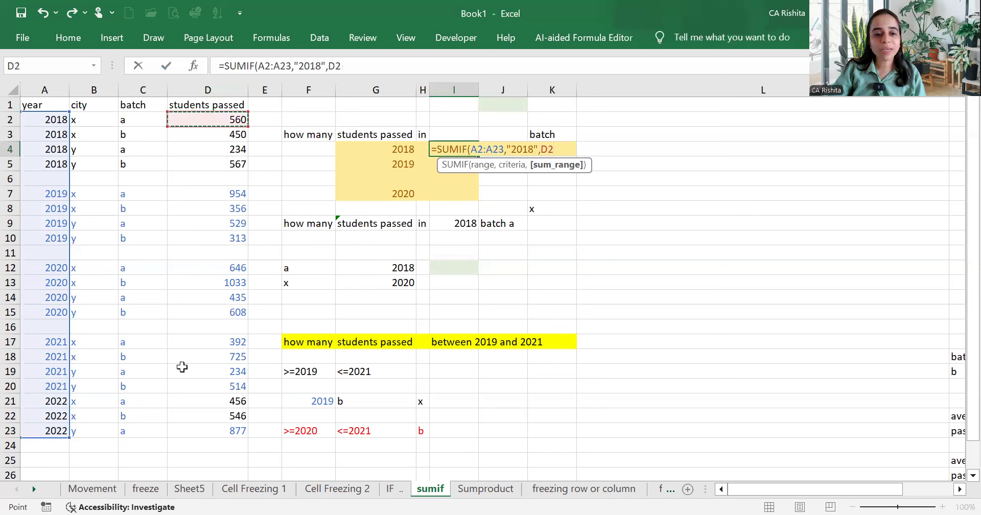
pyautogui.keyDown('shift'); pyautogui.click(180, 426); pyautogui.keyUp('shift')
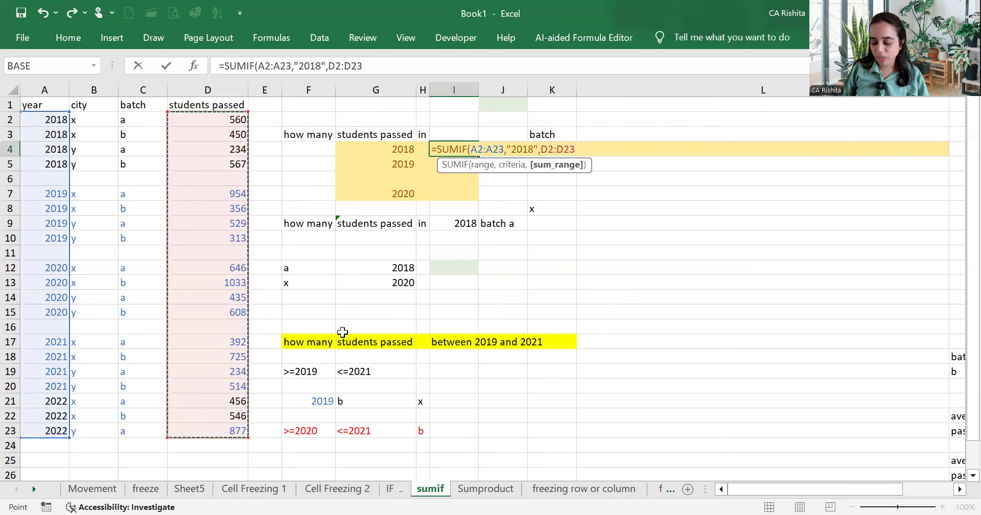
pyautogui.press('Return')
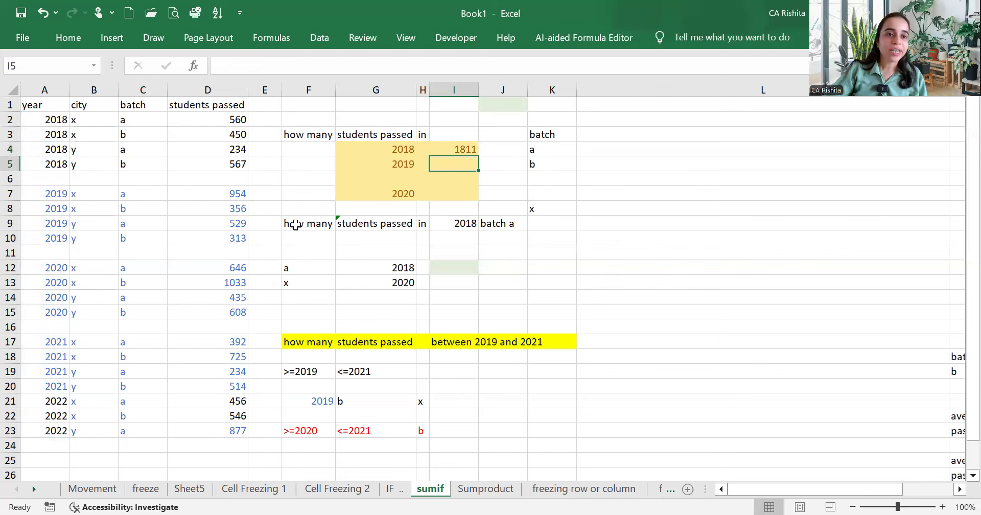
# Check the 2018 result against the passed counts in D2:D5 and review the formula in I4.
pyautogui.moveTo(55, 121); pyautogui.dragTo(53, 157)
pyautogui.moveTo(182, 119); pyautogui.dragTo(188, 162)
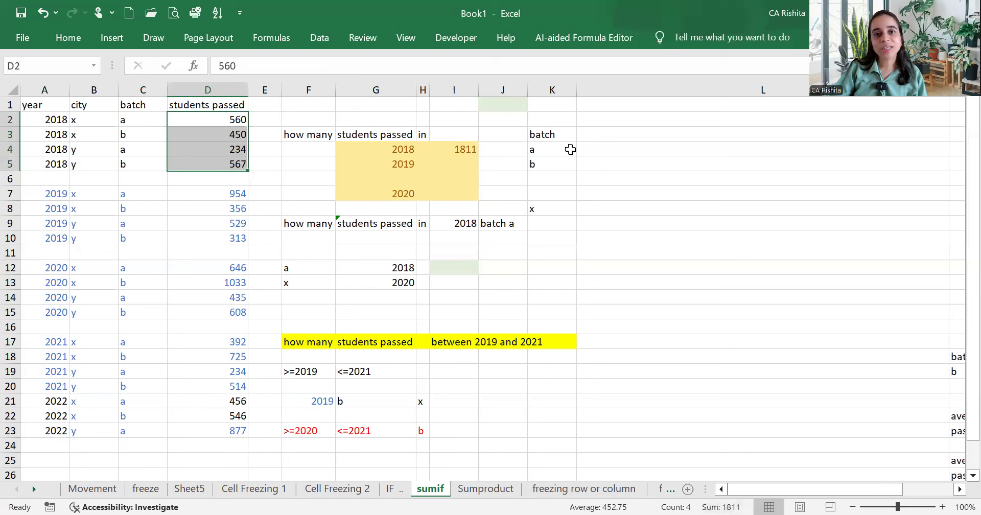
pyautogui.click(468, 179)
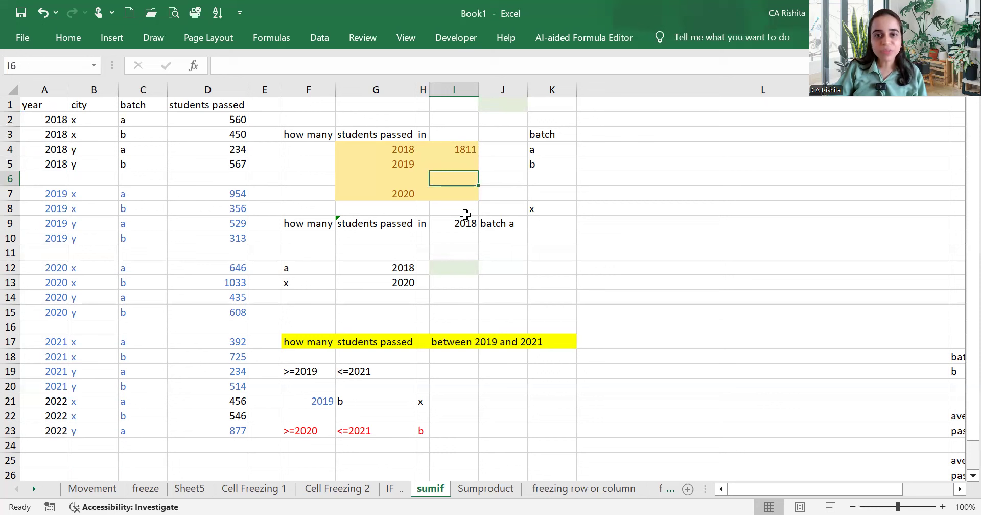
pyautogui.click(444, 162)
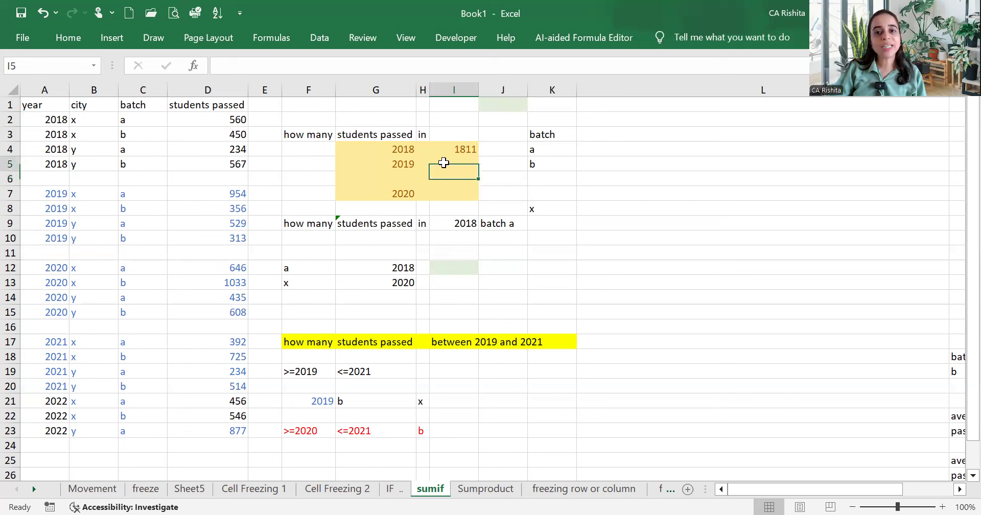
pyautogui.click(464, 148)
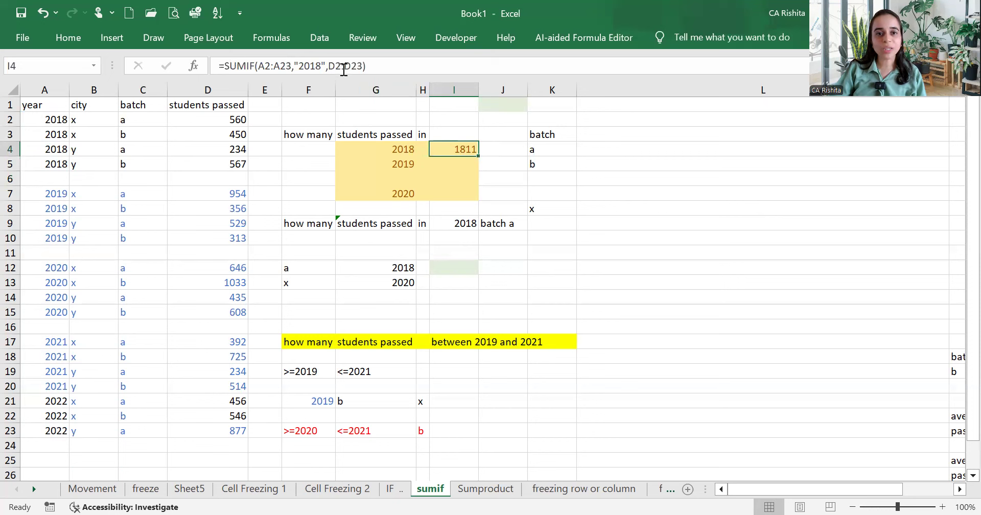
# Start a SUMIF formula in I5 with the year column as the absolute range $A$2:$A$23.
pyautogui.click(454, 165)
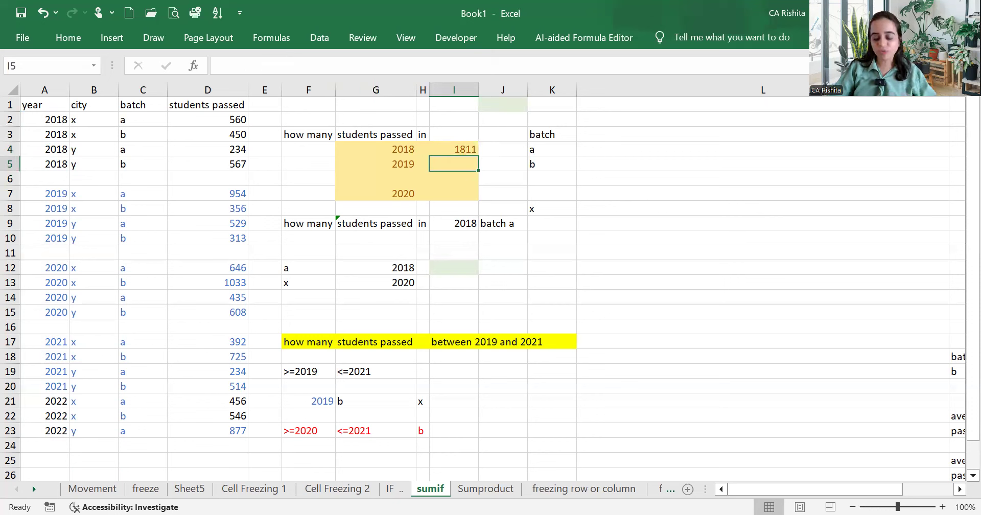
pyautogui.write('=')
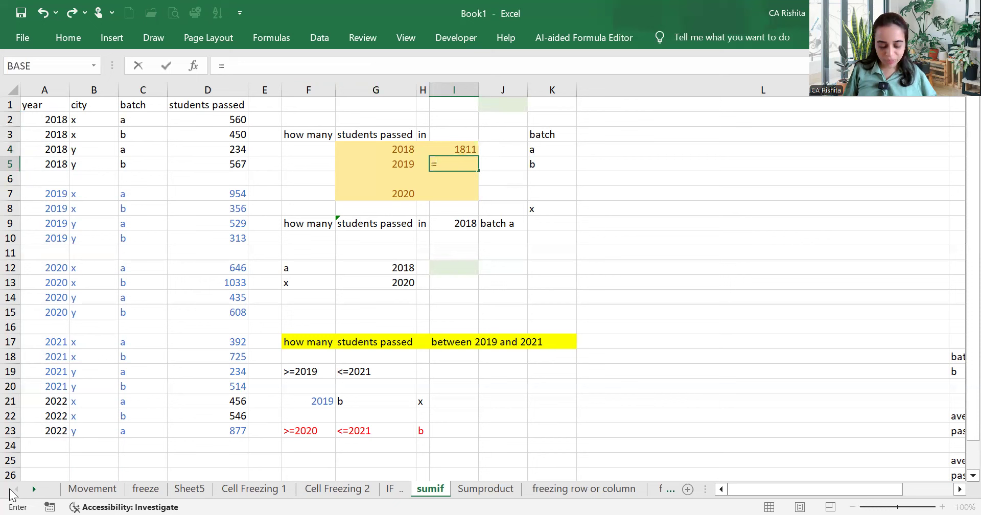
pyautogui.write('sumif')
pyautogui.press('Tab')
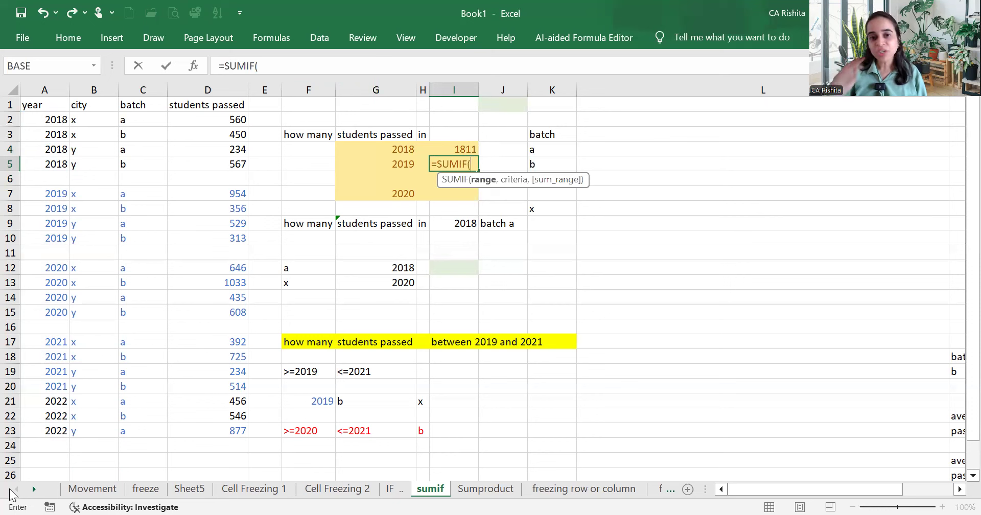
pyautogui.click(39, 120)
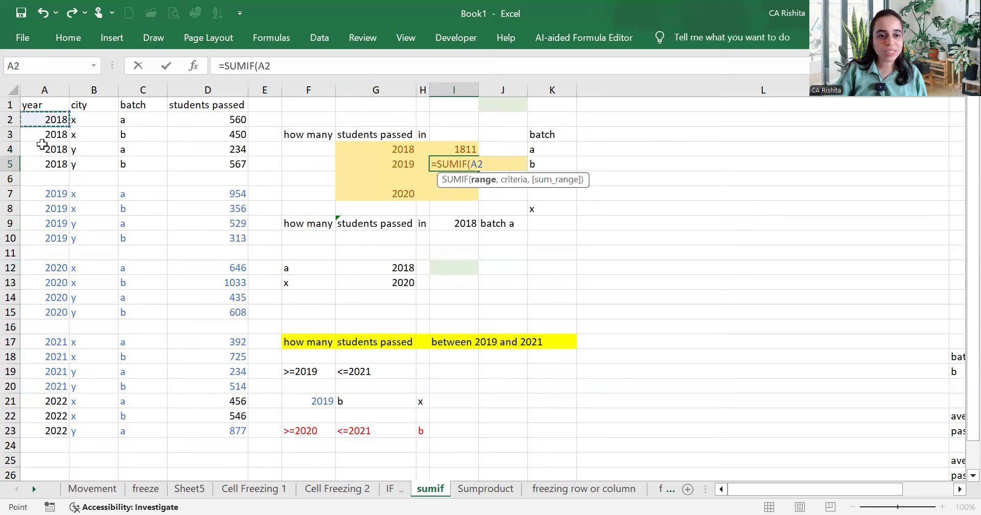
pyautogui.keyDown('shift'); pyautogui.click(23, 432); pyautogui.keyUp('shift')
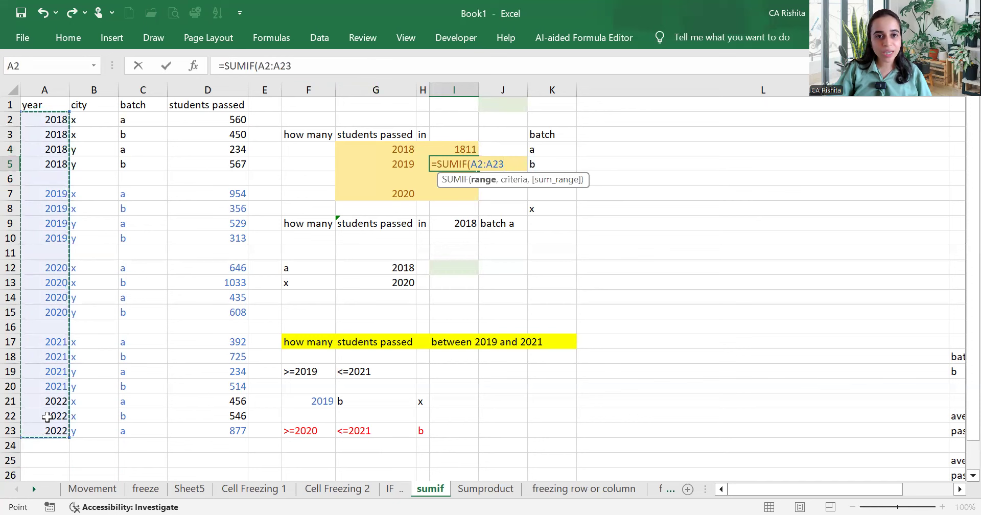
pyautogui.press('F4')
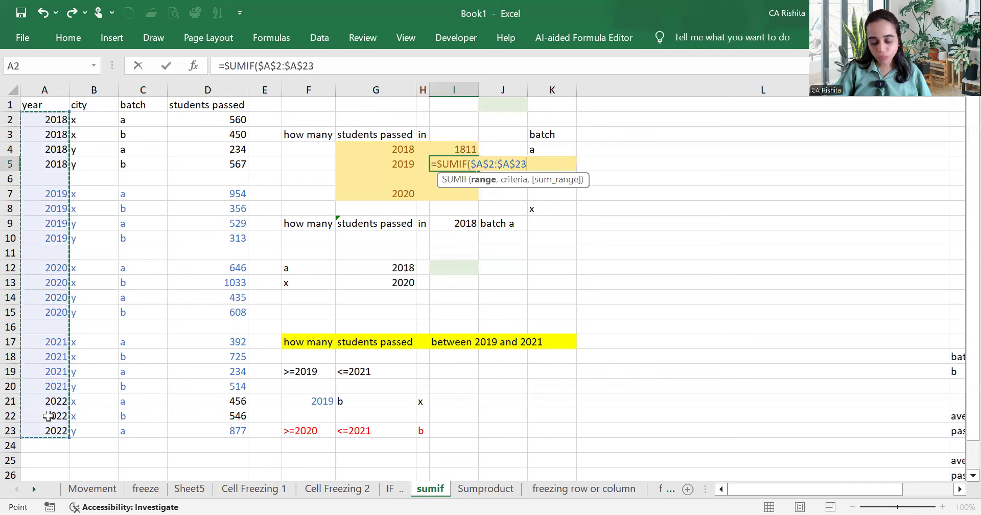
pyautogui.write(',')
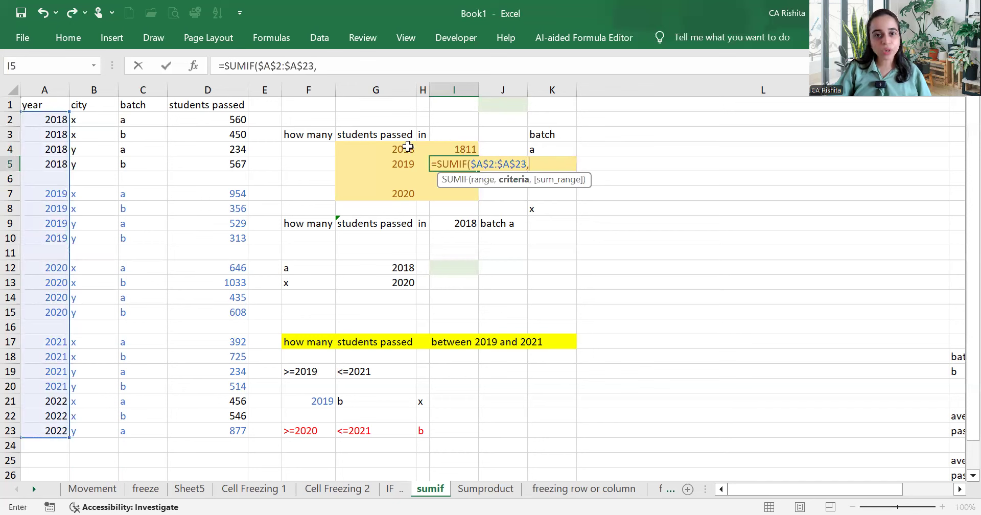
# Complete the I5 SUMIF formula with cell G5 as the criteria and D2:$D$23 as the sum range.
pyautogui.click(396, 163)
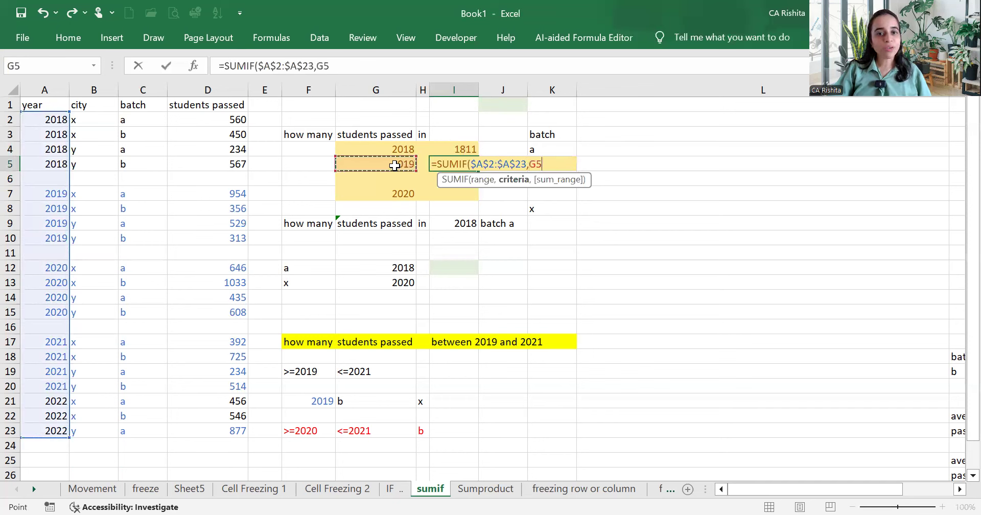
pyautogui.write(',')
pyautogui.moveTo(232, 119); pyautogui.dragTo(204, 425)
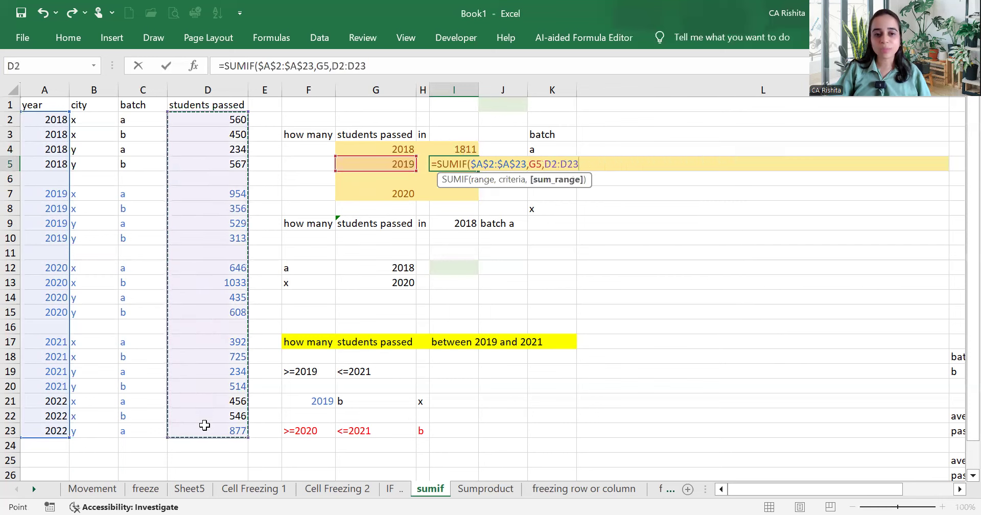
pyautogui.write(',')
pyautogui.press('BackSpace')
pyautogui.press('F4')
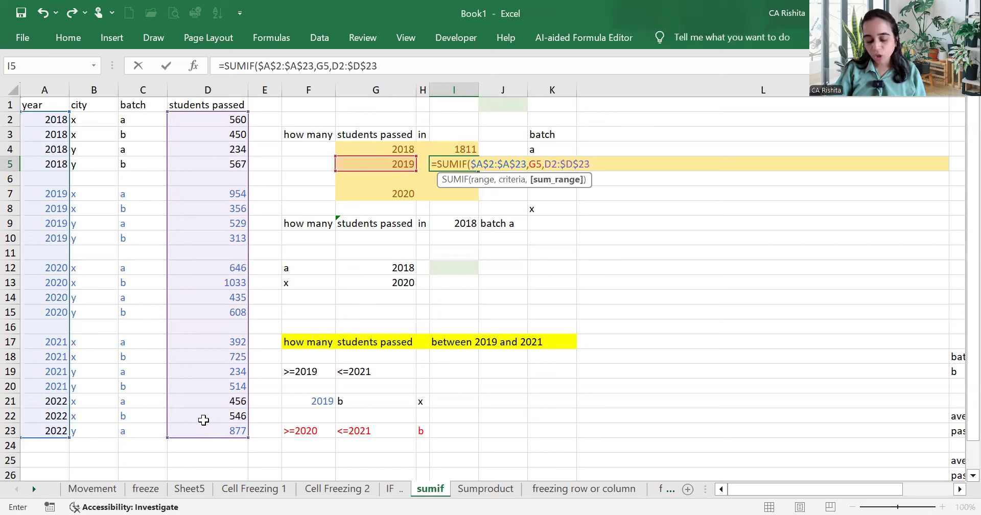
pyautogui.press('Return')
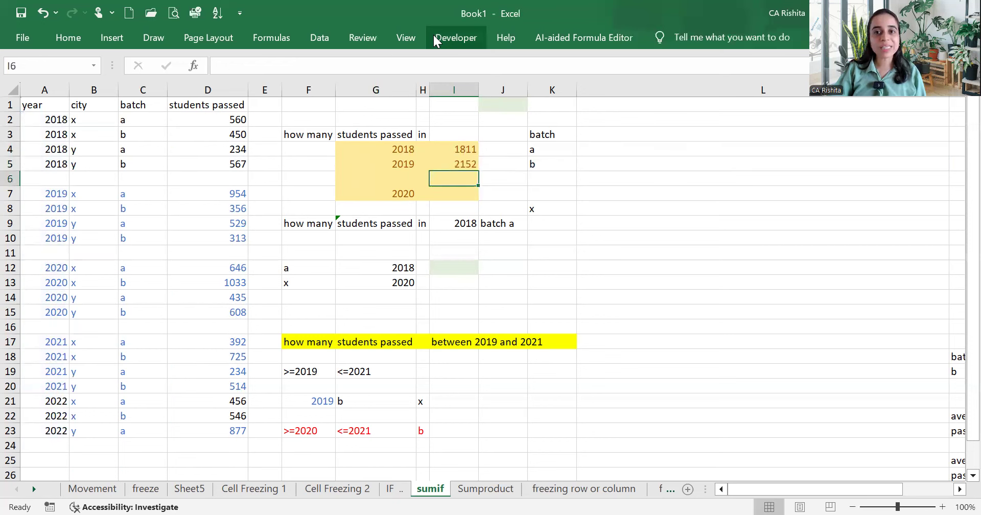
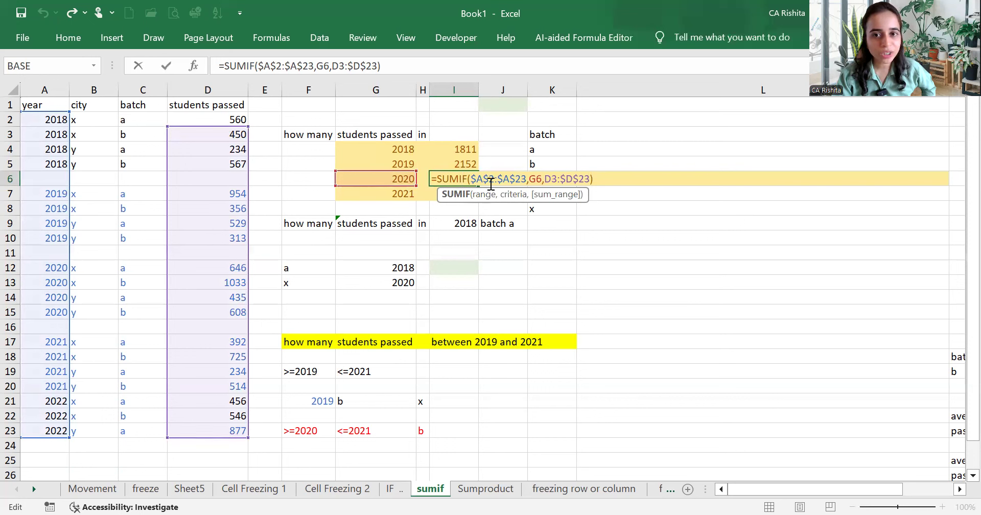
# Make the sum range in the I6 formula absolute as $D$3:$D$23 and compare the 2020 result with D12:D15.
pyautogui.click(551, 178)
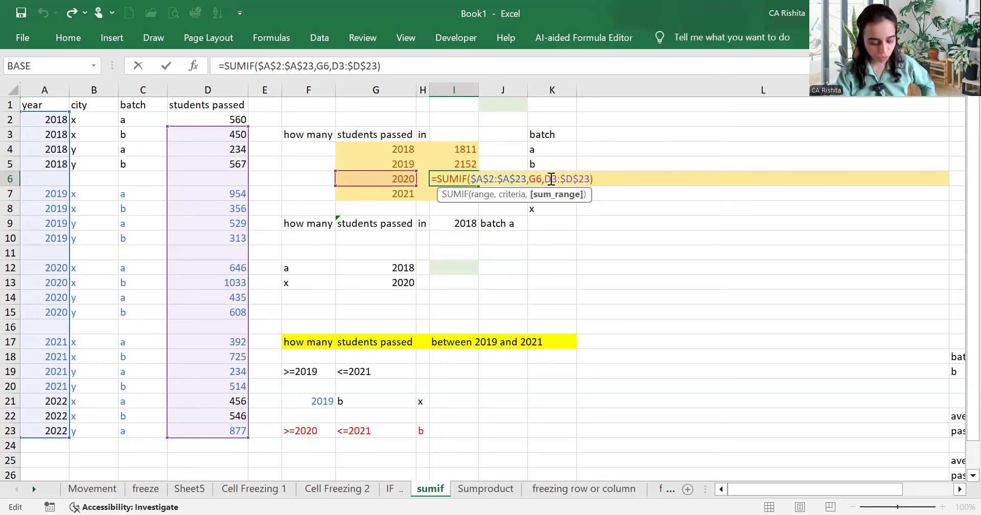
pyautogui.press('F4')
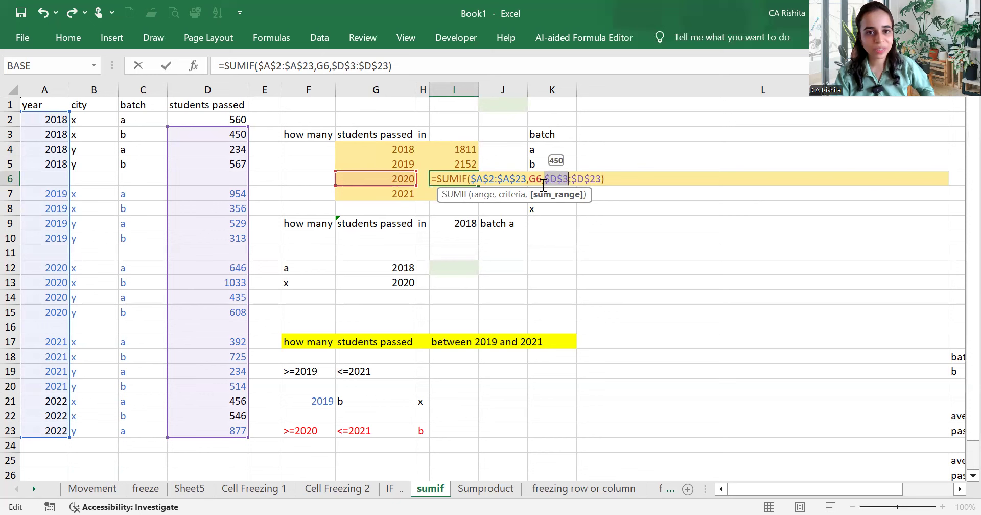
pyautogui.press('Return')
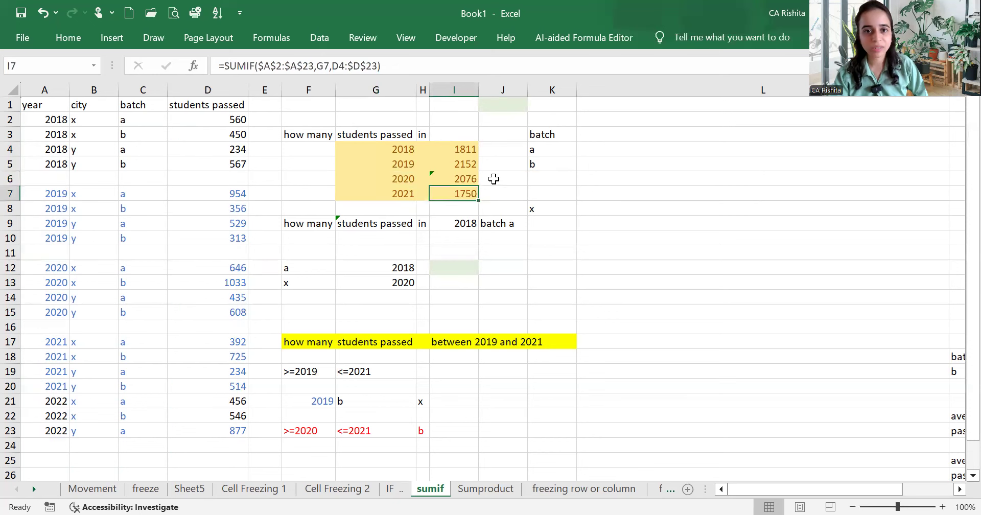
pyautogui.click(475, 179)
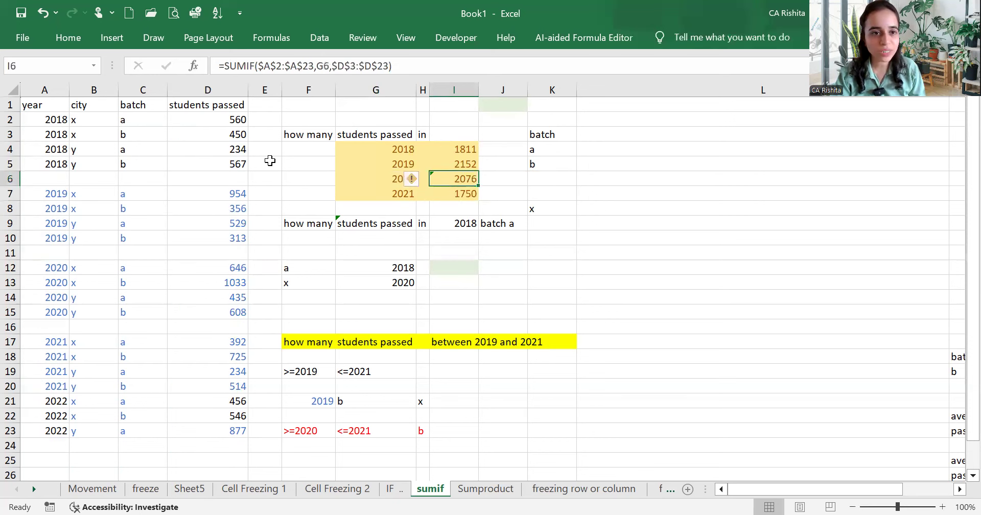
pyautogui.moveTo(221, 263); pyautogui.dragTo(226, 310)
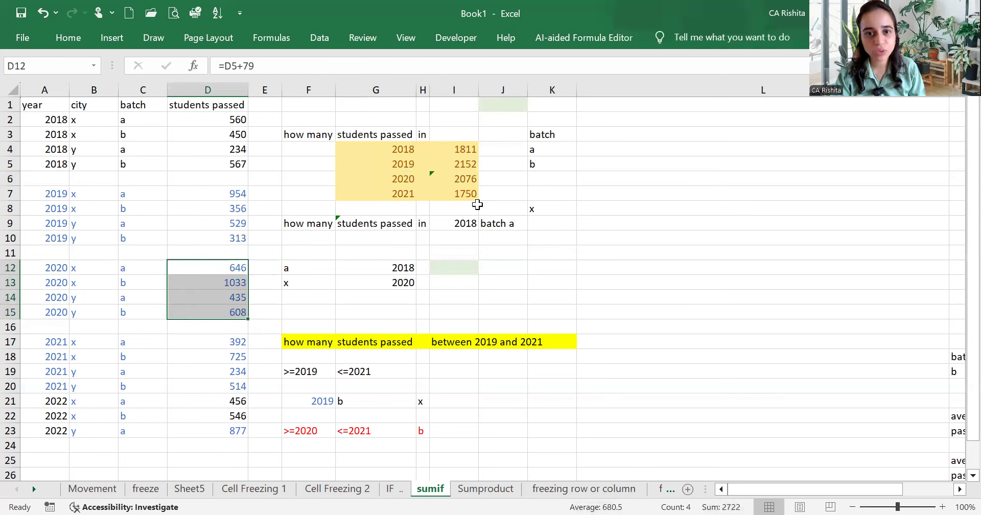
pyautogui.click(454, 176)
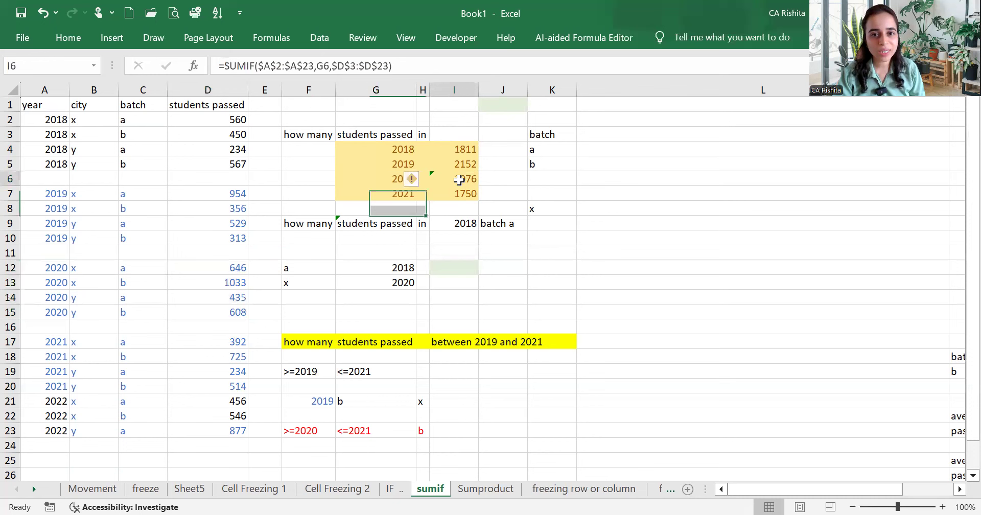
# Correct the I6 sum range to $D$2:$D$23 and check the 2020 result against the passed counts in D12:D15.
pyautogui.doubleClick(459, 178)
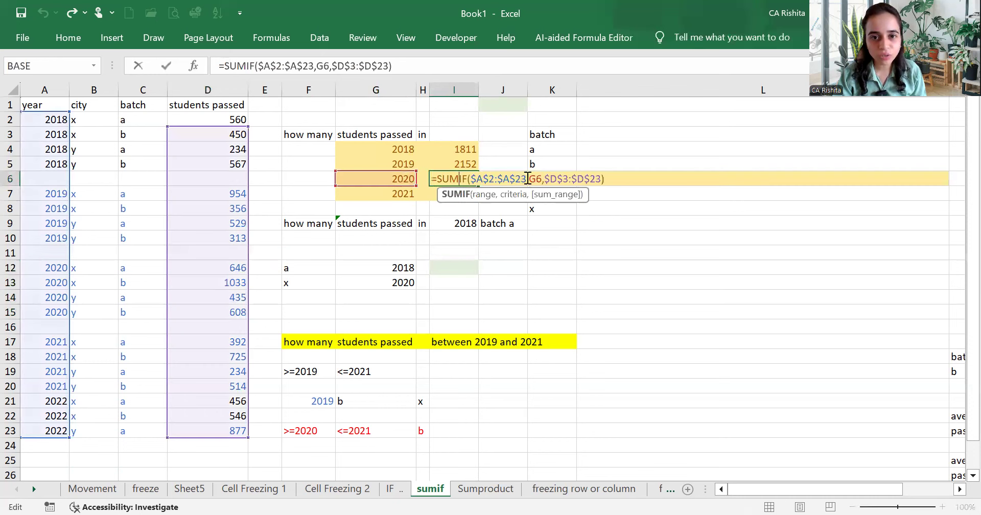
pyautogui.click(566, 180)
pyautogui.press('BackSpace')
pyautogui.write('2')
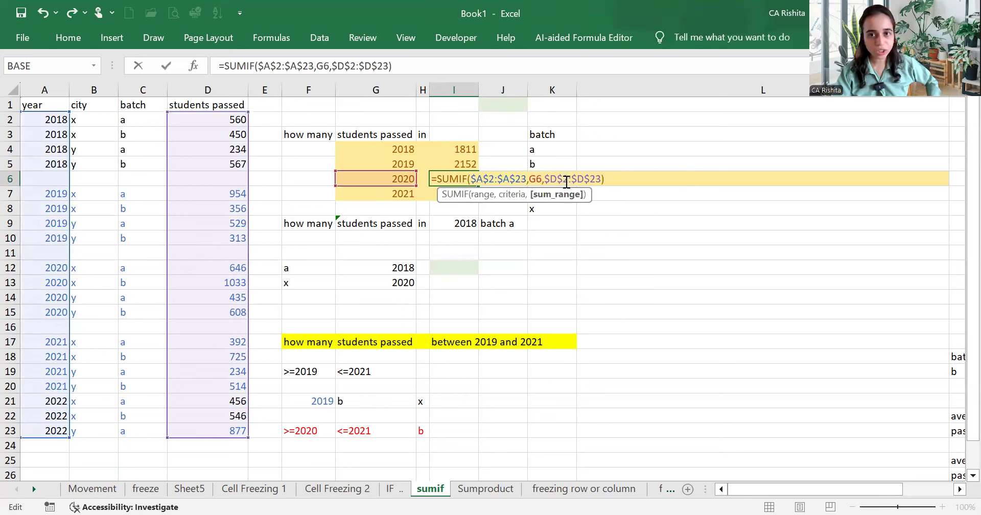
pyautogui.press('Return')
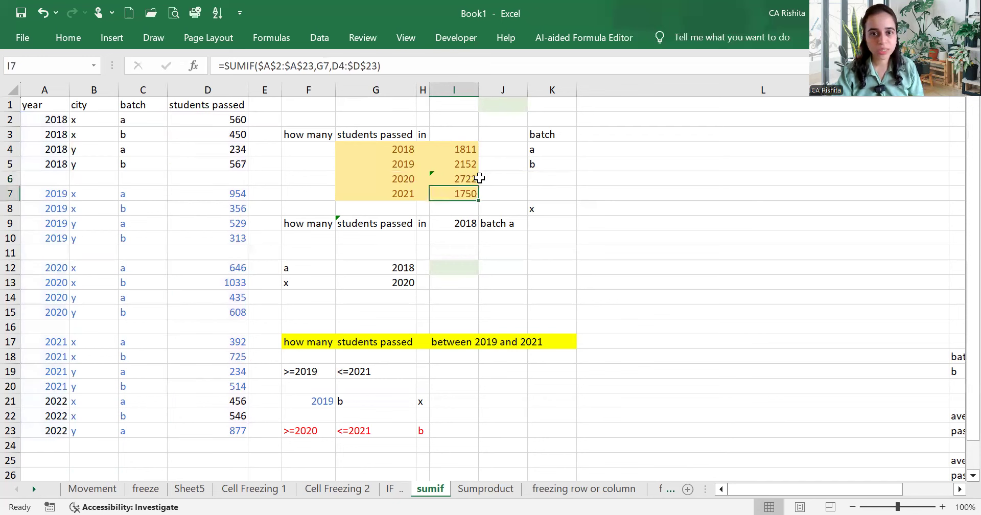
pyautogui.click(435, 178)
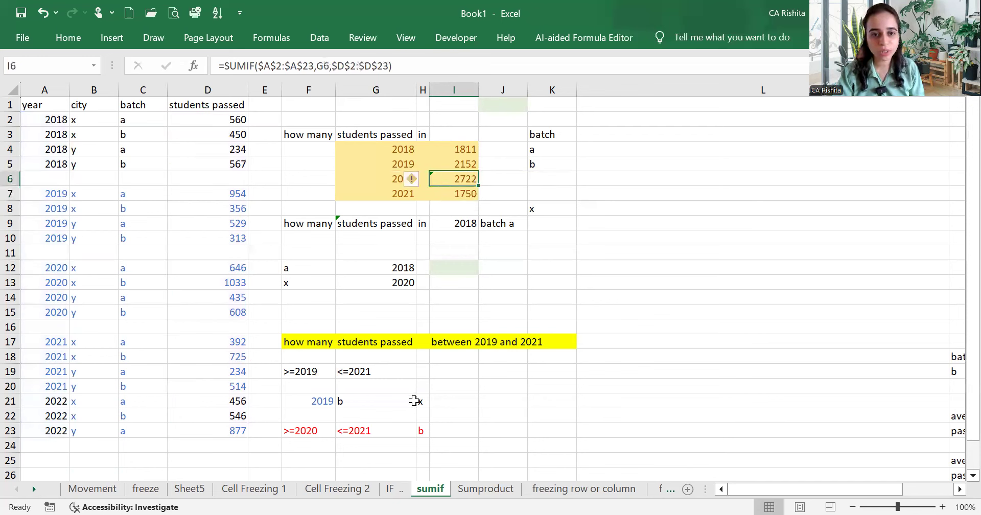
pyautogui.moveTo(219, 263); pyautogui.dragTo(224, 313)
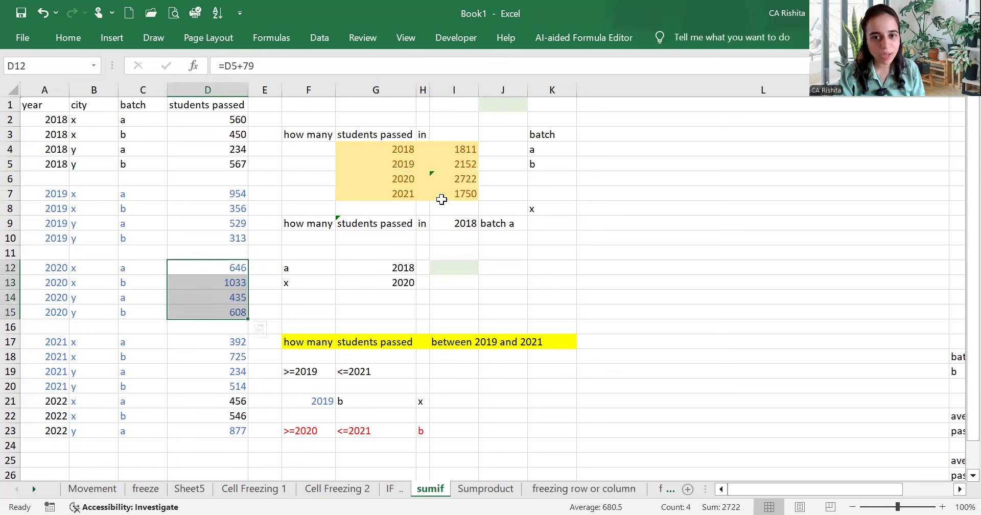
# Copy the I6 formula down to I7 and check the 2021 result against the passed counts in D17:D20.
pyautogui.click(468, 181)
pyautogui.moveTo(476, 186); pyautogui.dragTo(469, 194)
pyautogui.click(469, 194)
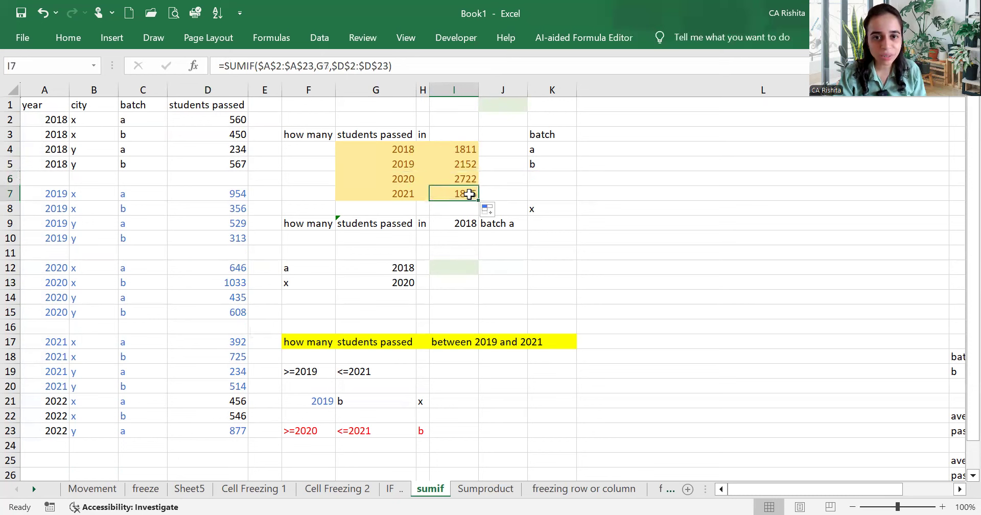
pyautogui.moveTo(238, 340); pyautogui.dragTo(239, 387)
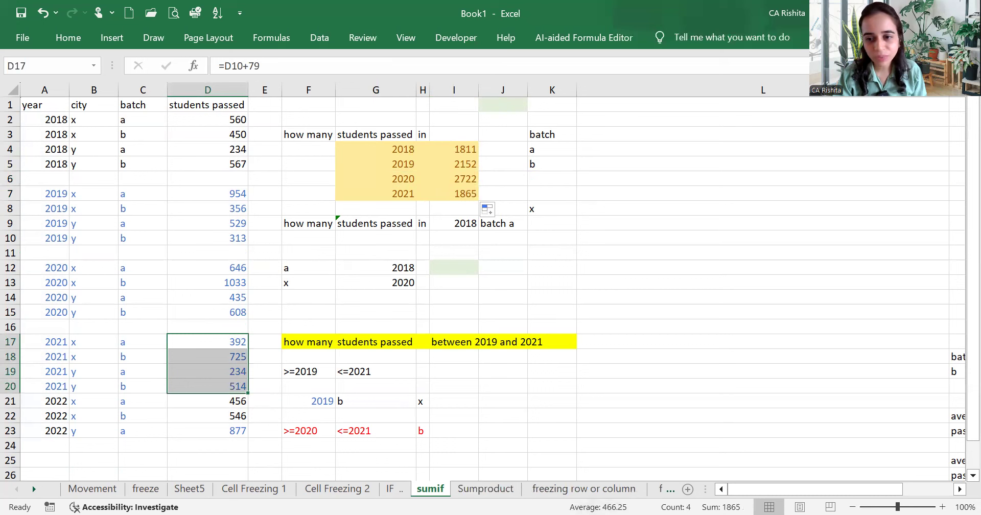
pyautogui.click(464, 193)
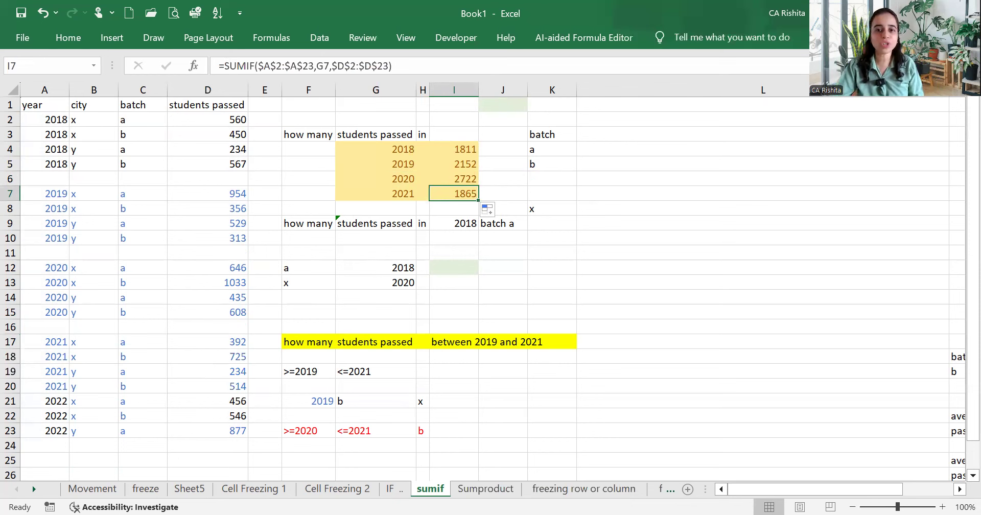
pyautogui.moveTo(585, 149); pyautogui.dragTo(574, 203)
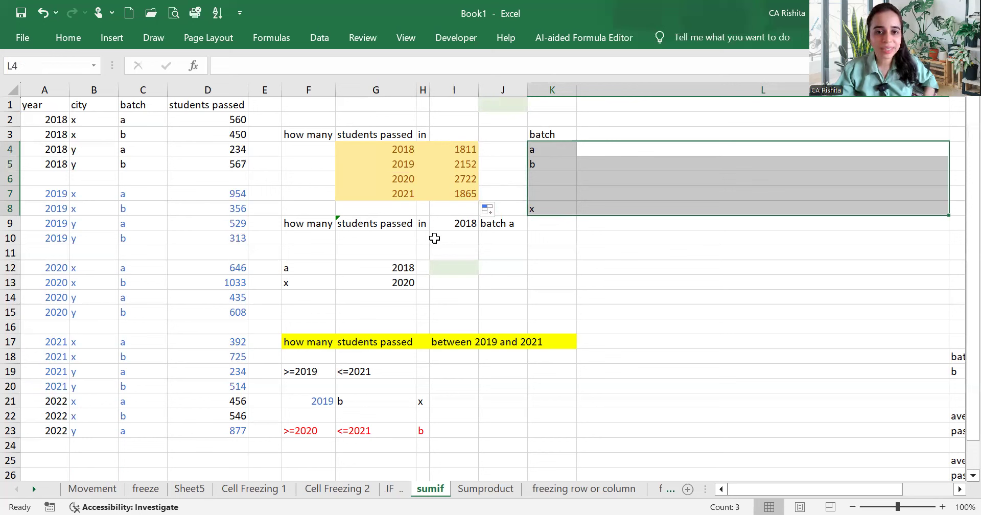
pyautogui.click(453, 193)
pyautogui.doubleClick(453, 193)
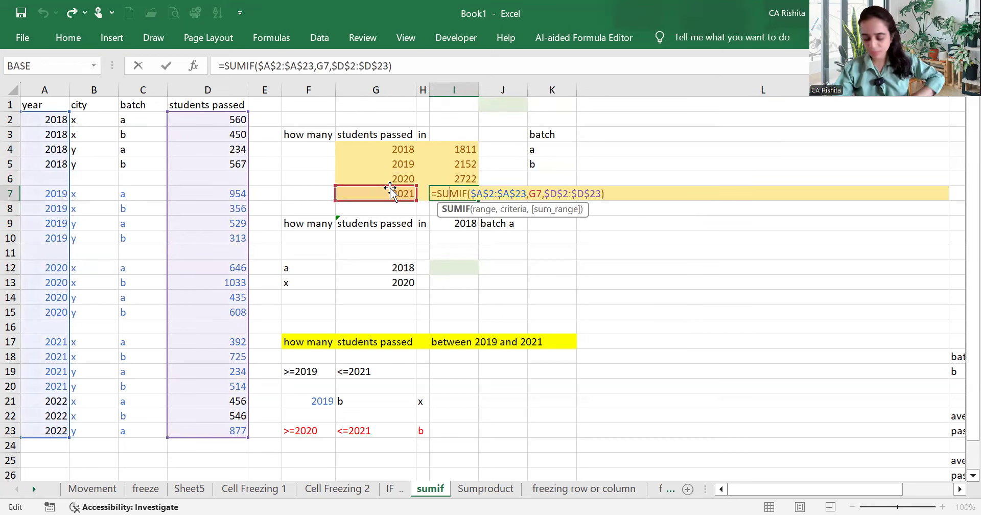
pyautogui.press('Delete')
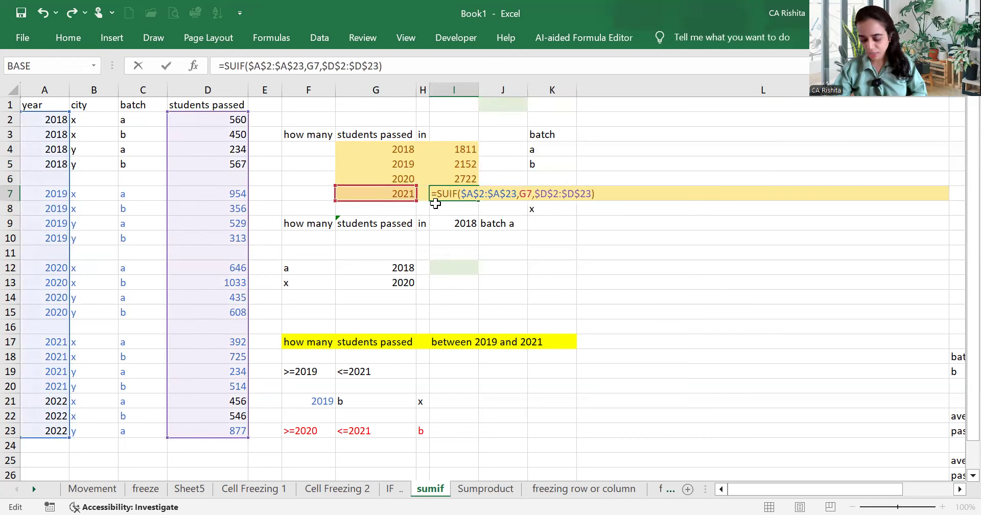
pyautogui.press('Return')
pyautogui.click(442, 192)
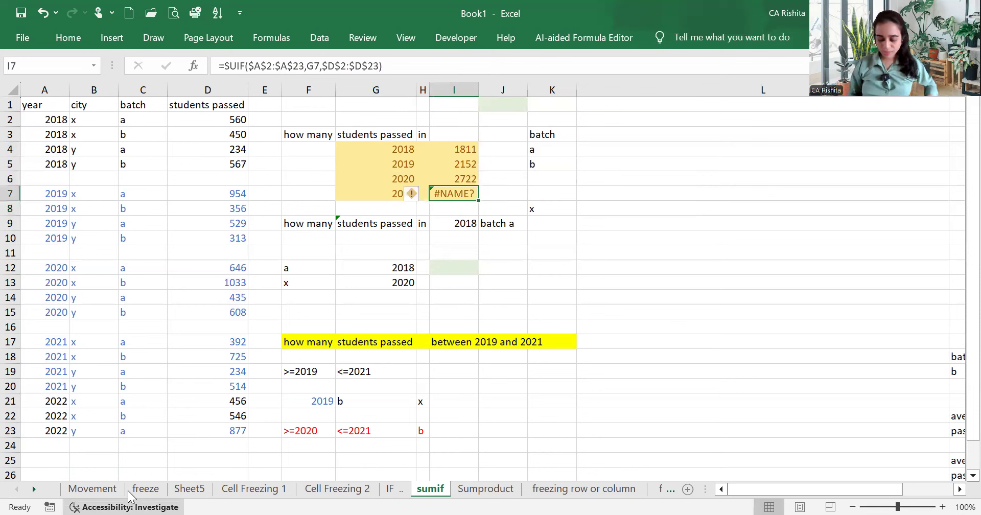
# Replace the I7 formula with =SUMIF(A:A,G7,D:D), using the whole year and students passed columns as ranges.
pyautogui.write('=')
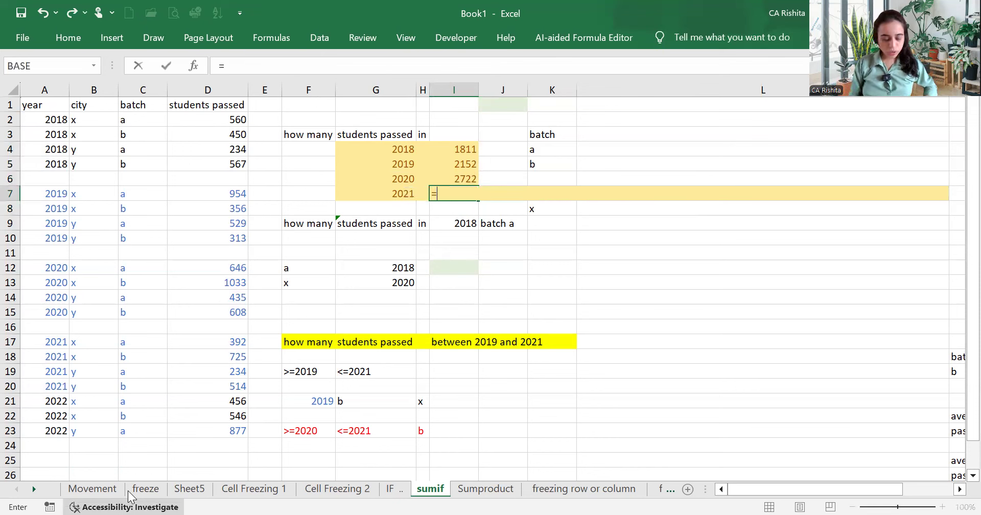
pyautogui.write('SUMIF(')
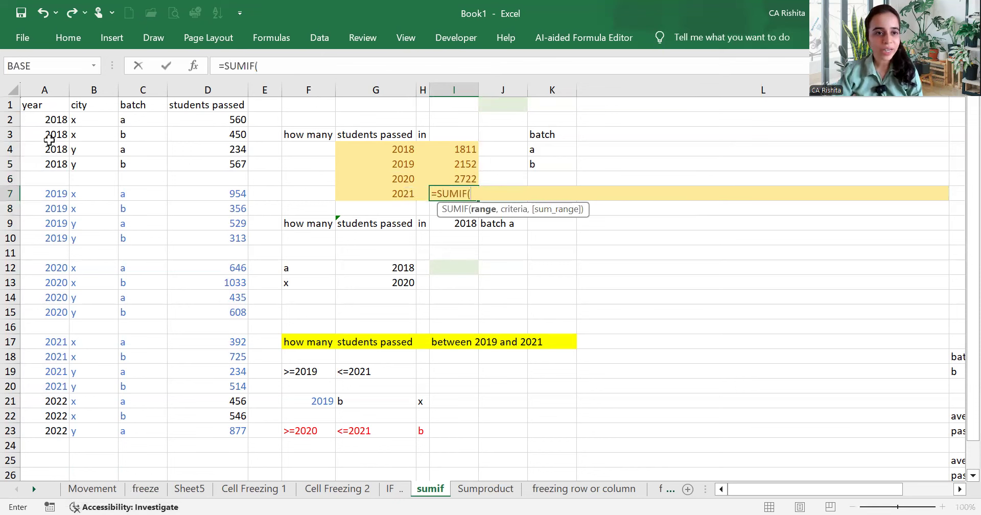
pyautogui.moveTo(46, 118); pyautogui.dragTo(46, 194)
pyautogui.click(46, 90)
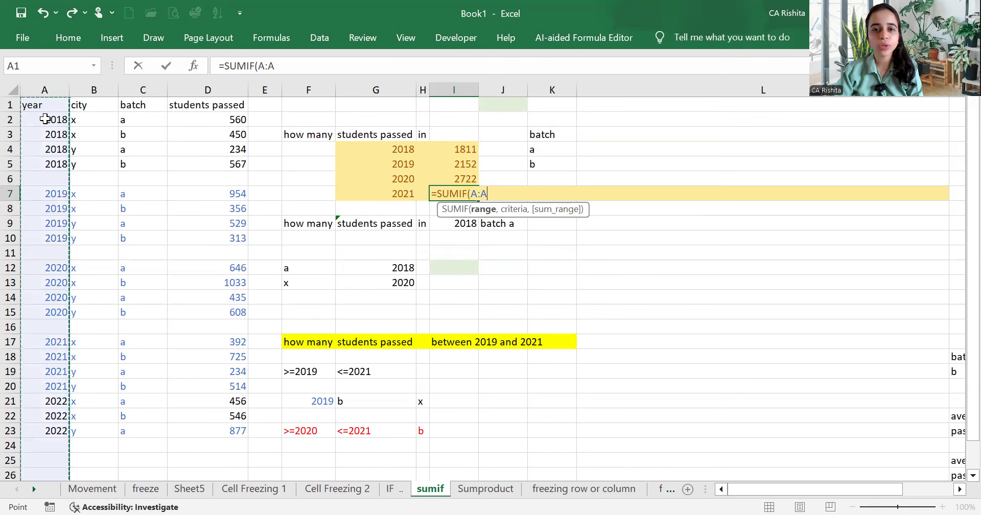
pyautogui.write(',')
pyautogui.click(351, 193)
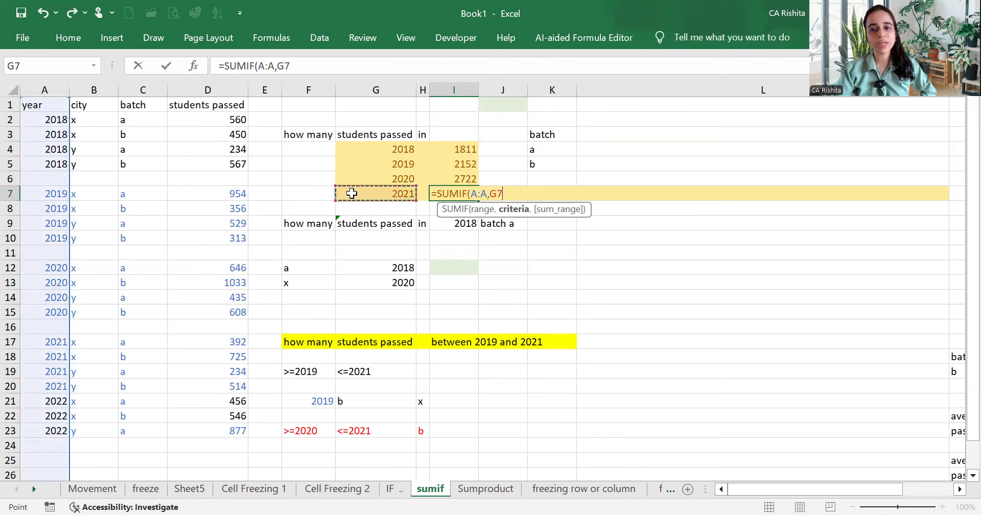
pyautogui.write(',')
pyautogui.click(229, 92)
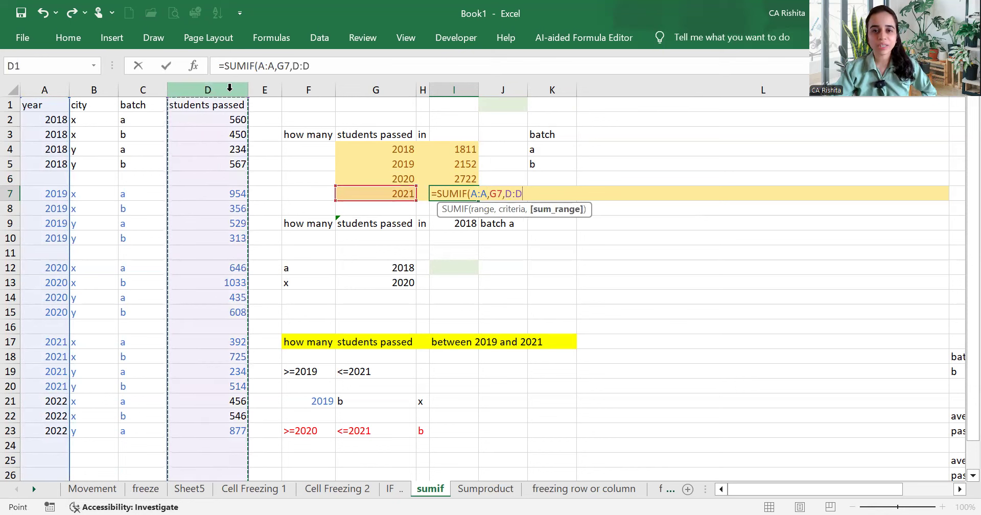
pyautogui.press('Return')
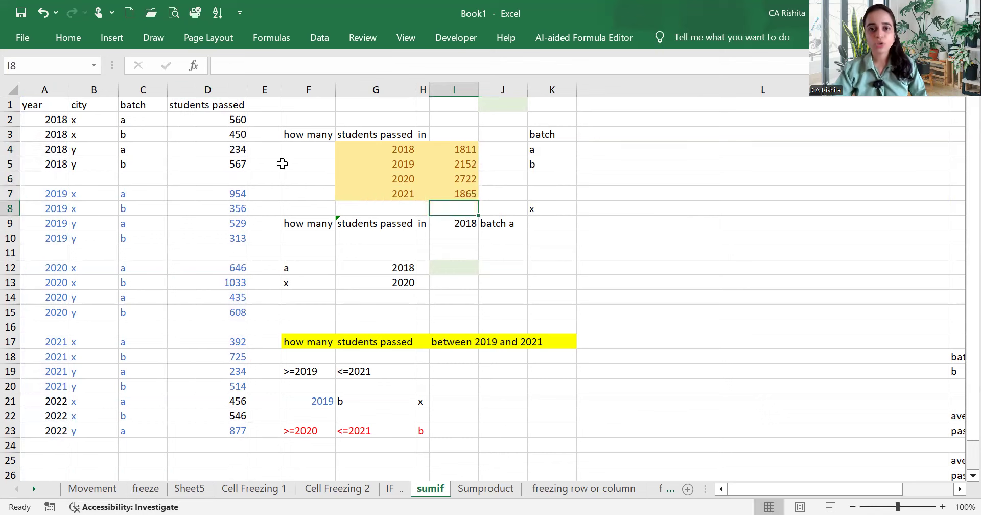
# Copy the whole-column SUMIF formula from I7 up through I4 and review the references in I4.
pyautogui.click(451, 193)
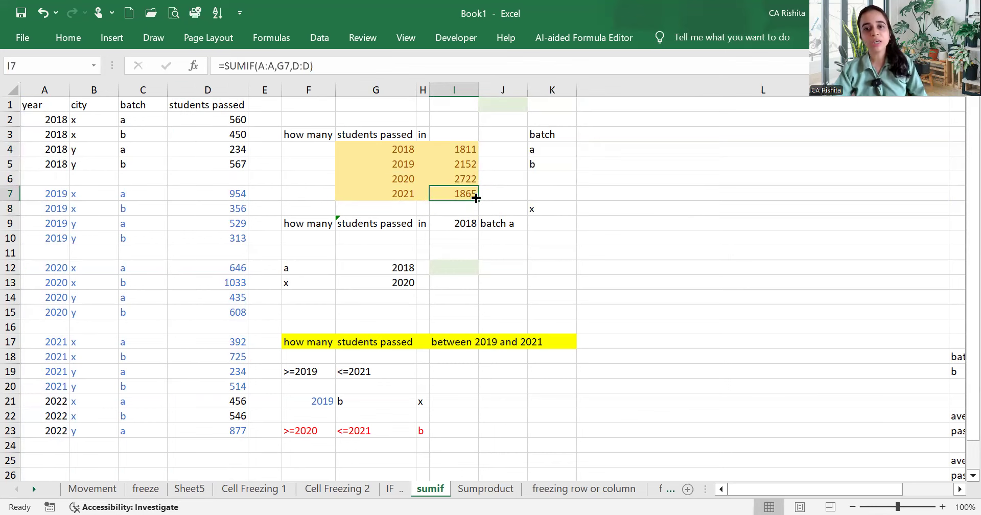
pyautogui.moveTo(480, 201); pyautogui.dragTo(470, 153)
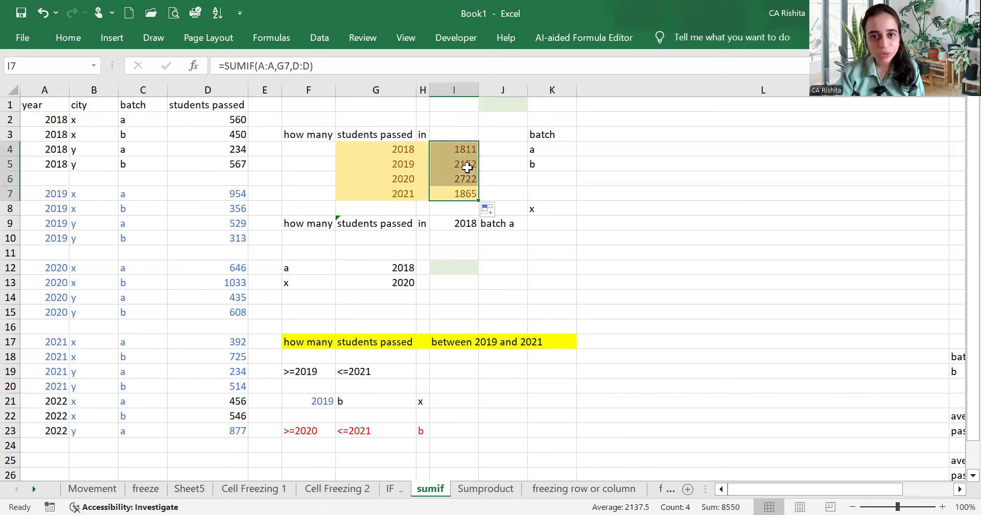
pyautogui.doubleClick(468, 151)
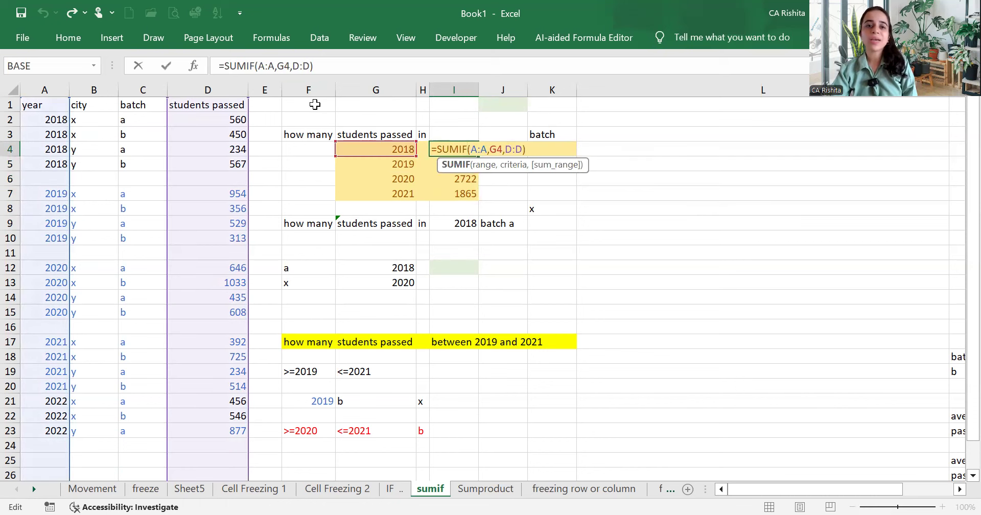
pyautogui.press('Return')
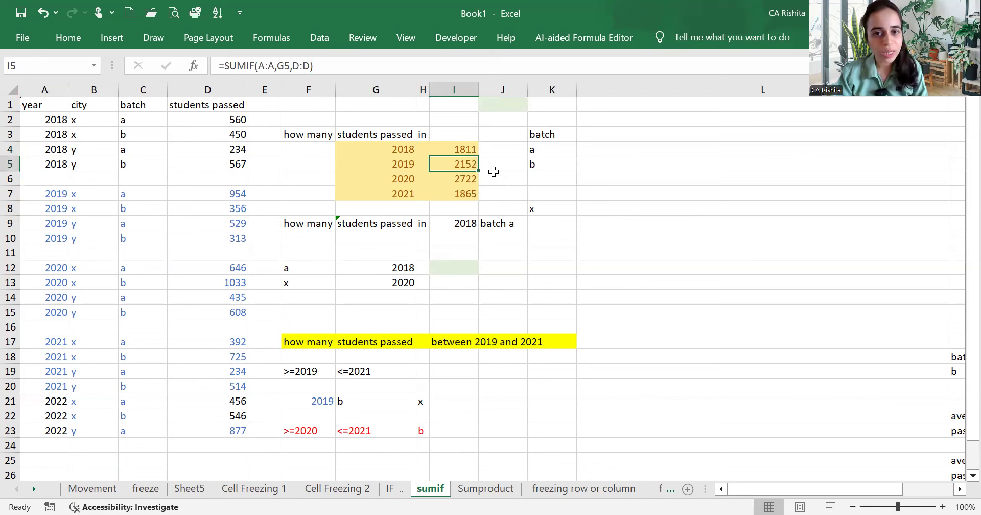
# Review the passed counts in D4:D10, the batch question in row 9 and the criteria labels in K3:K8.
pyautogui.moveTo(235, 149); pyautogui.dragTo(233, 235)
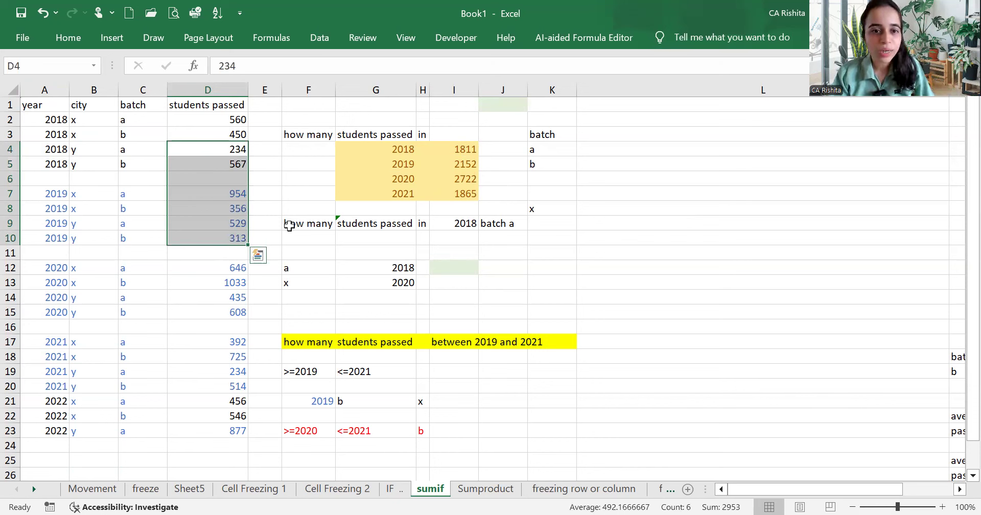
pyautogui.moveTo(290, 225); pyautogui.dragTo(444, 221)
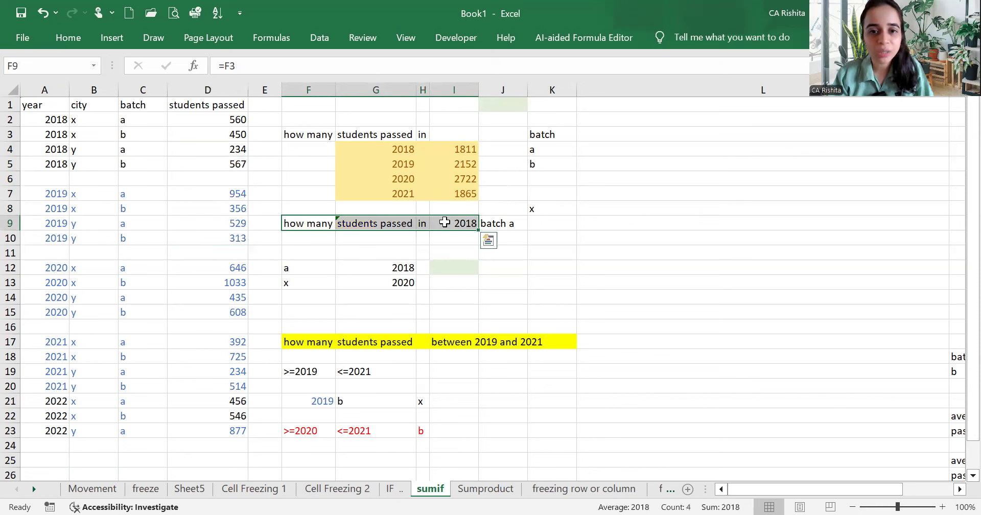
pyautogui.click(534, 135)
pyautogui.click(539, 147)
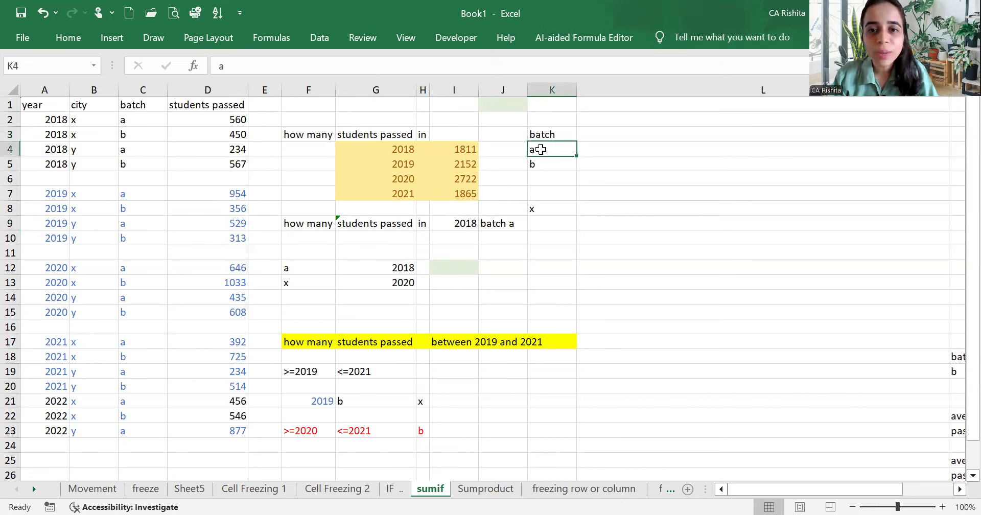
pyautogui.click(531, 166)
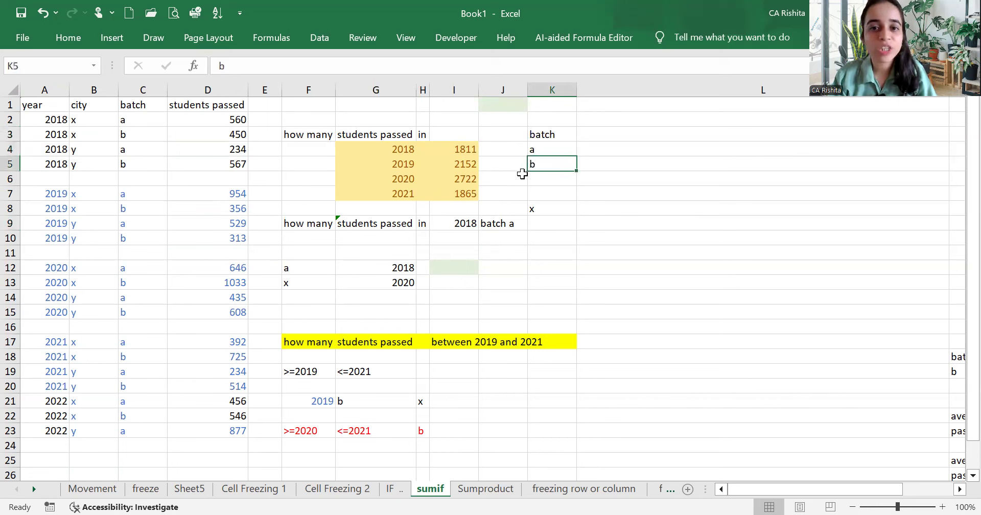
pyautogui.click(531, 207)
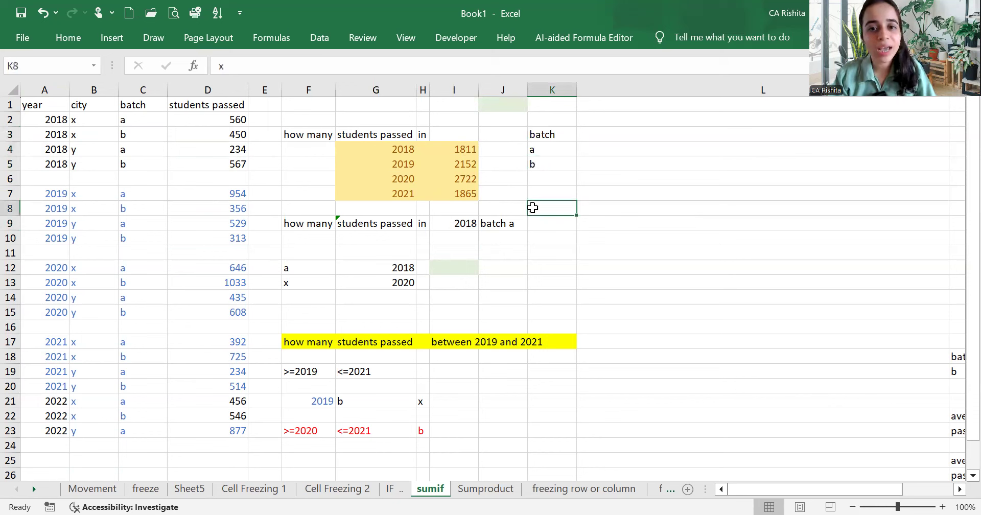
# Enter =SUMIF(C:C,K4,D:D) in J4 to total the students passed for batch a.
pyautogui.click(510, 150)
pyautogui.write('=')
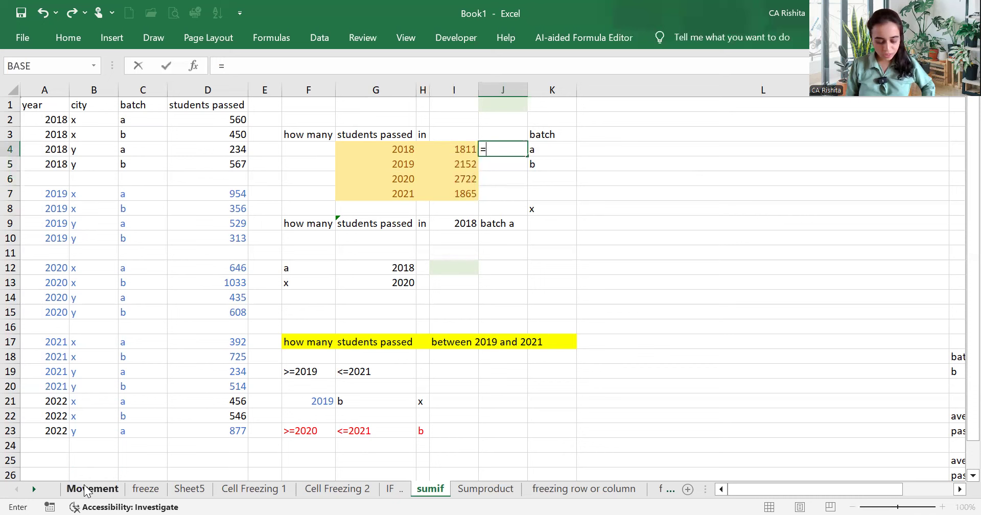
pyautogui.write('sumif')
pyautogui.press('Tab')
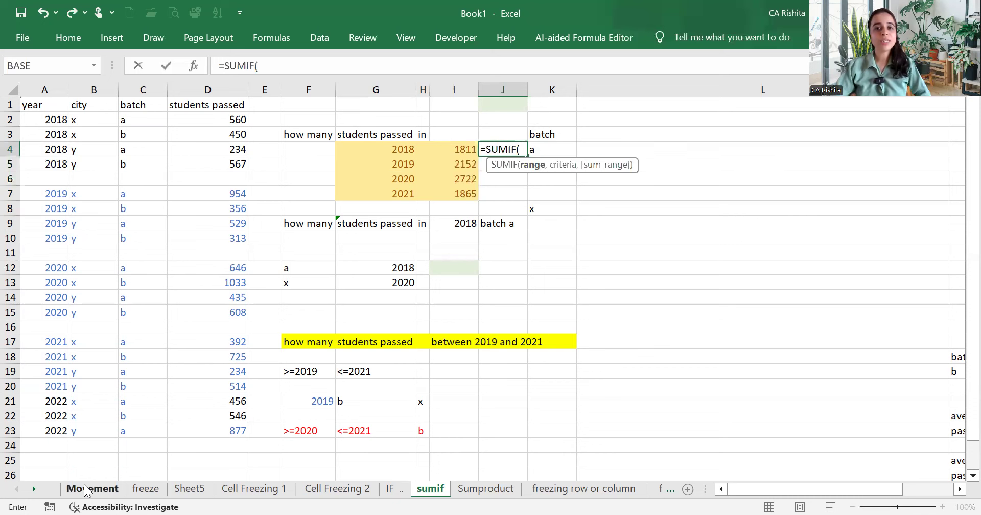
pyautogui.click(146, 88)
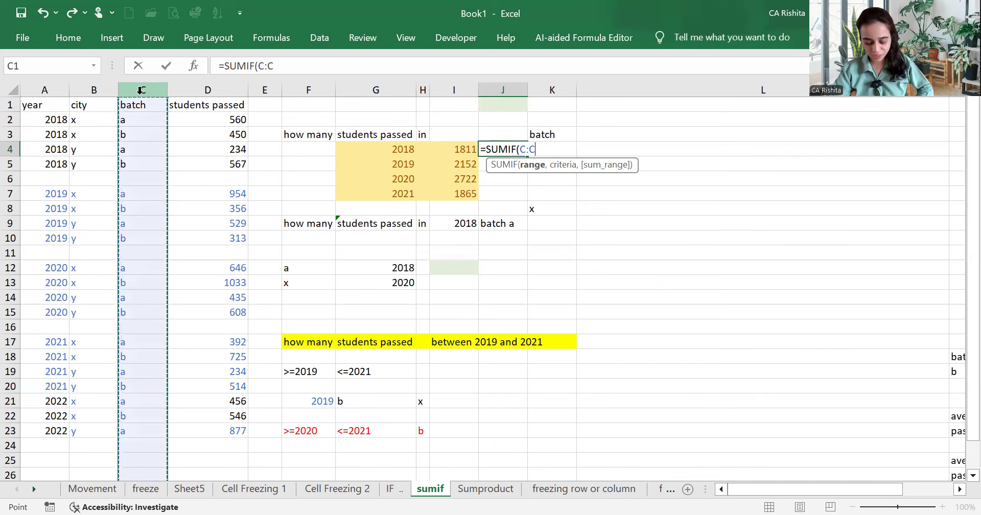
pyautogui.write(',')
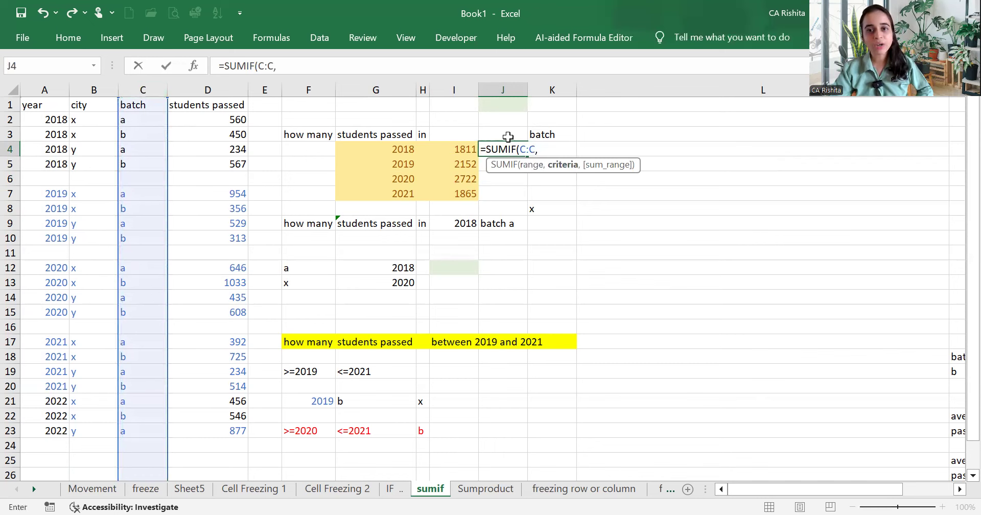
pyautogui.click(580, 147)
pyautogui.press('Left')
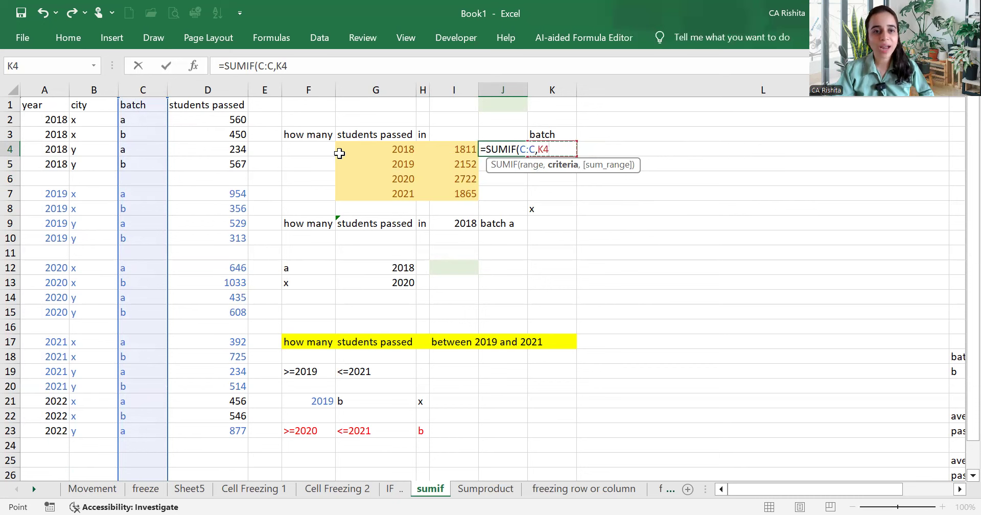
pyautogui.write(',')
pyautogui.click(222, 89)
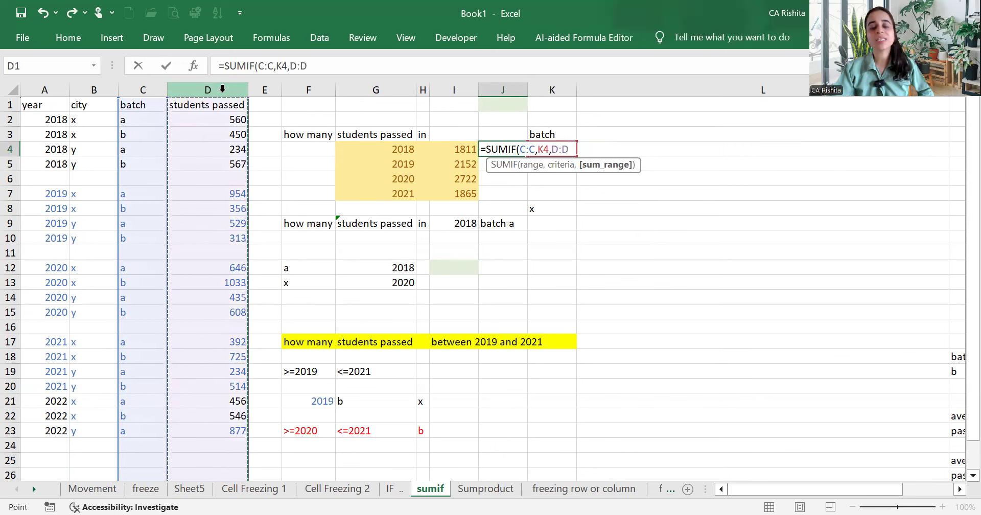
pyautogui.press('Return')
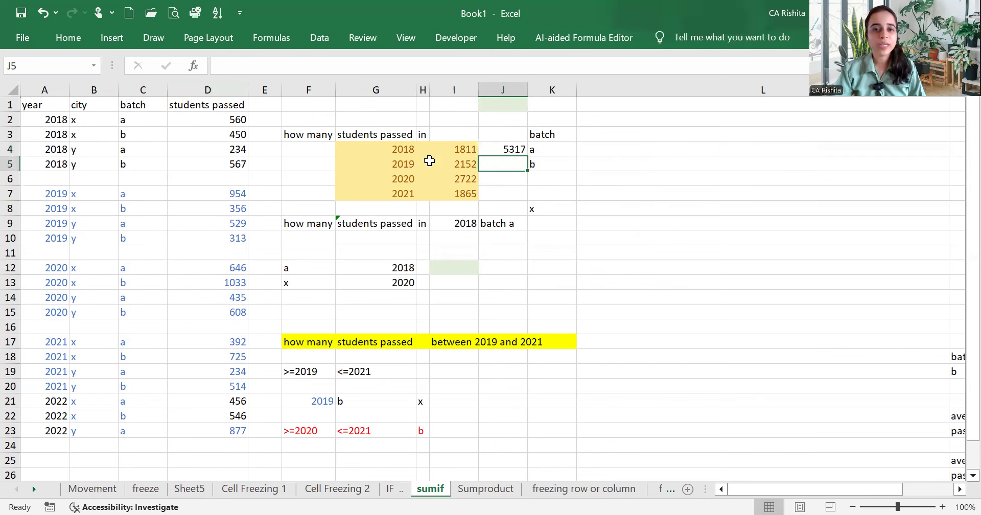
# Check the batch a total by selecting every batch a passed count in column D, from D2 through D23.
pyautogui.click(202, 124)
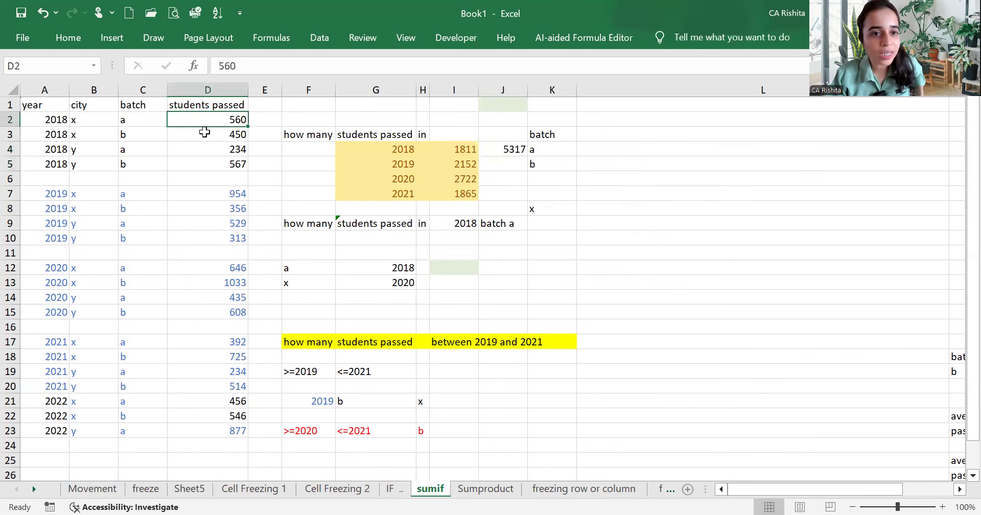
pyautogui.keyDown('ctrl'); pyautogui.click(203, 149); pyautogui.keyUp('ctrl')
pyautogui.keyDown('ctrl'); pyautogui.click(203, 190); pyautogui.keyUp('ctrl')
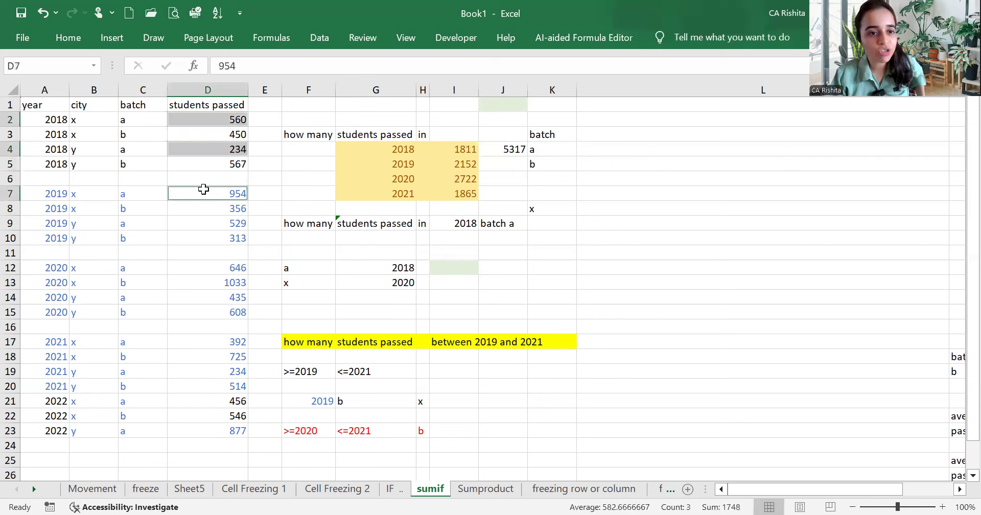
pyautogui.keyDown('ctrl'); pyautogui.click(203, 221); pyautogui.keyUp('ctrl')
pyautogui.keyDown('ctrl'); pyautogui.click(205, 266); pyautogui.keyUp('ctrl')
pyautogui.keyDown('ctrl'); pyautogui.click(206, 295); pyautogui.keyUp('ctrl')
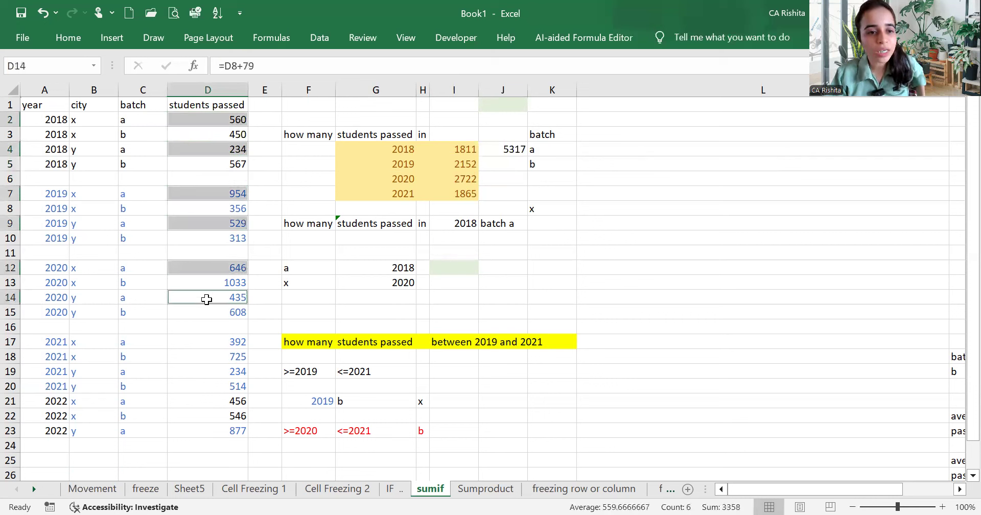
pyautogui.keyDown('ctrl'); pyautogui.click(206, 340); pyautogui.keyUp('ctrl')
pyautogui.keyDown('ctrl'); pyautogui.click(207, 375); pyautogui.keyUp('ctrl')
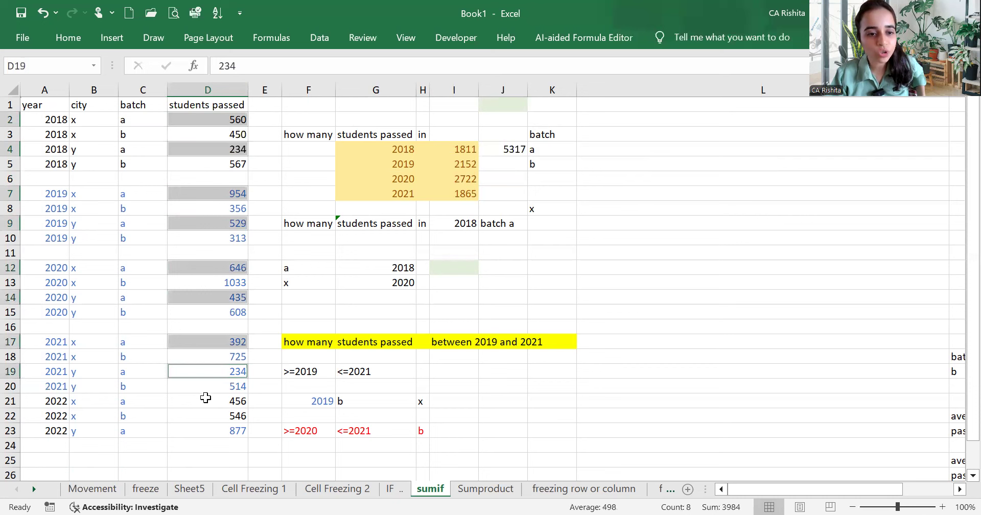
pyautogui.keyDown('ctrl'); pyautogui.click(205, 397); pyautogui.keyUp('ctrl')
pyautogui.keyDown('ctrl'); pyautogui.click(204, 429); pyautogui.keyUp('ctrl')
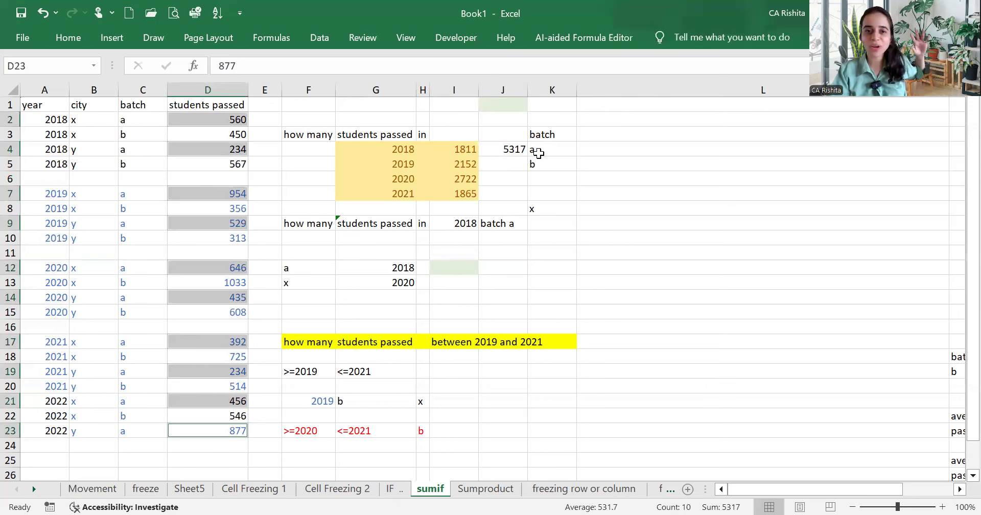
# Copy the batch SUMIF formula from J4 down to J5 for batch b and review its references.
pyautogui.click(512, 162)
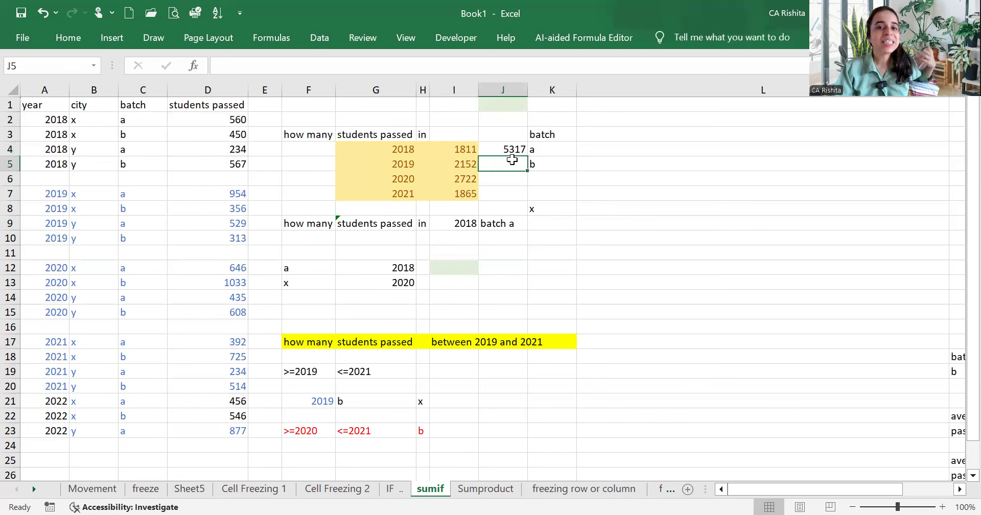
pyautogui.click(510, 149)
pyautogui.moveTo(528, 156); pyautogui.dragTo(527, 165)
pyautogui.click(529, 166)
pyautogui.click(521, 151)
pyautogui.click(520, 165)
pyautogui.doubleClick(519, 165)
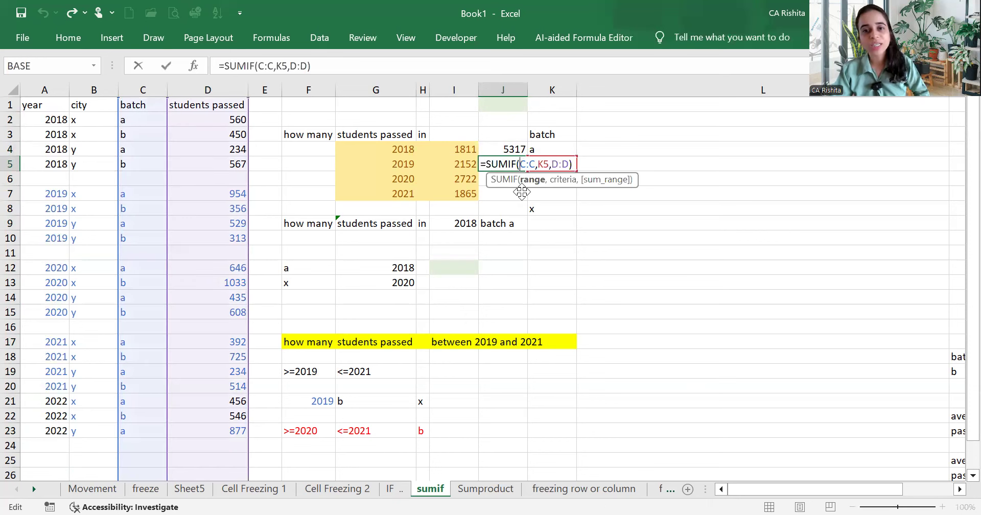
# Move the x label from K8 up to K6 and copy the J5 formula down to J6.
pyautogui.click(535, 207)
pyautogui.moveTo(534, 186); pyautogui.dragTo(534, 182)
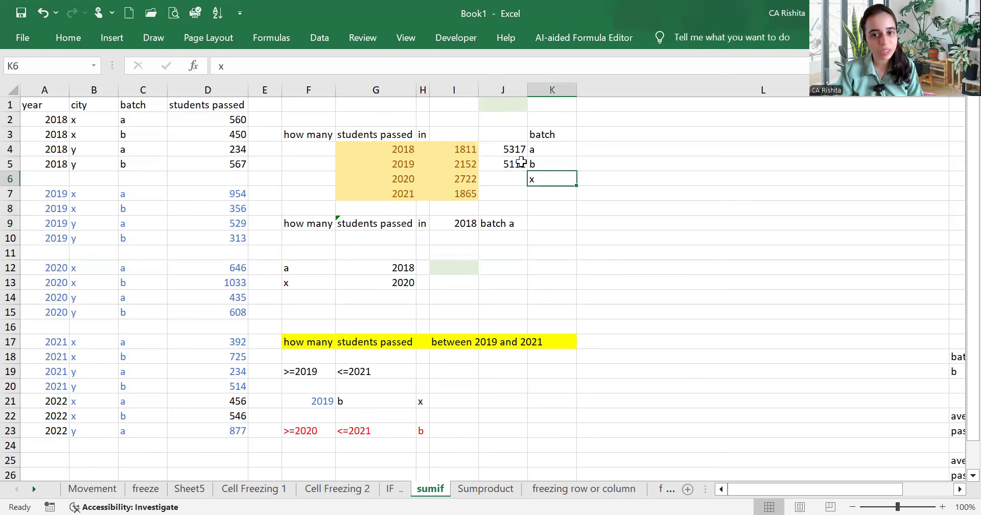
pyautogui.click(520, 163)
pyautogui.moveTo(527, 171); pyautogui.dragTo(508, 182)
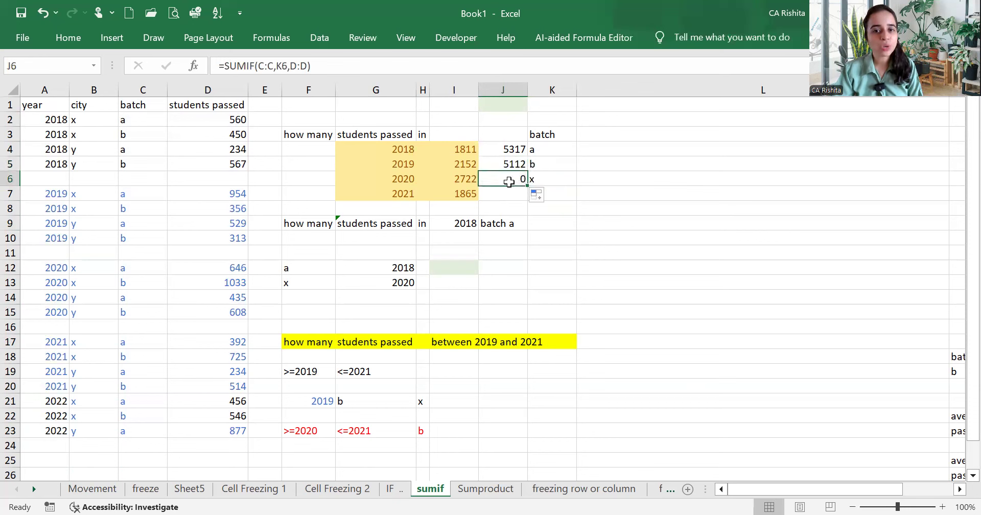
# Replace the J6 formula with =SUMIF(B:B,K6,D:D), using the city column as the criteria range.
pyautogui.doubleClick(508, 182)
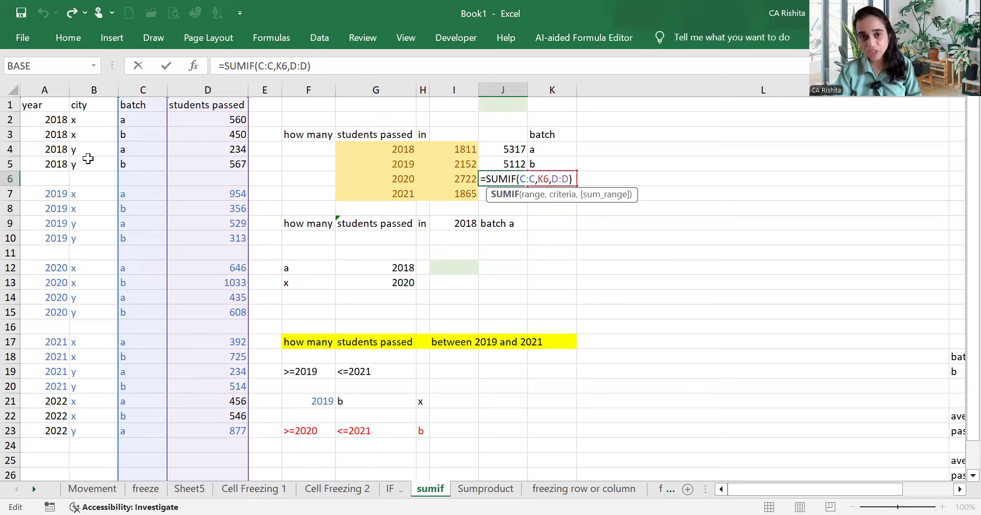
pyautogui.click(477, 193)
pyautogui.doubleClick(492, 182)
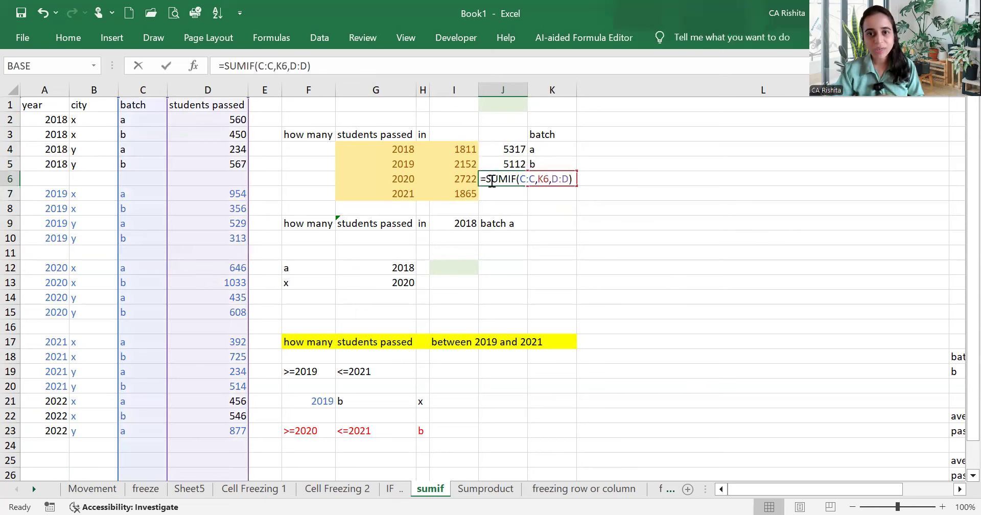
pyautogui.click(524, 180)
pyautogui.moveTo(550, 172); pyautogui.dragTo(574, 179)
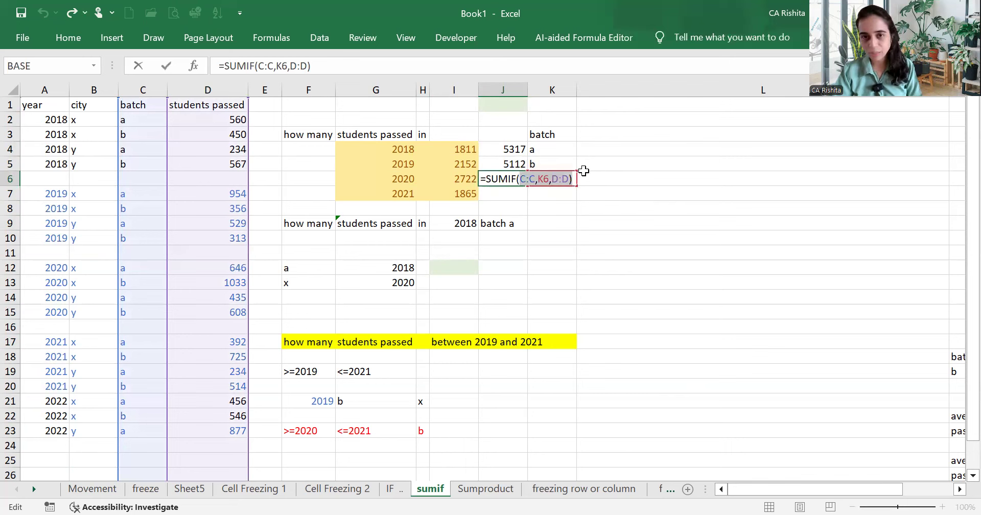
pyautogui.press('BackSpace')
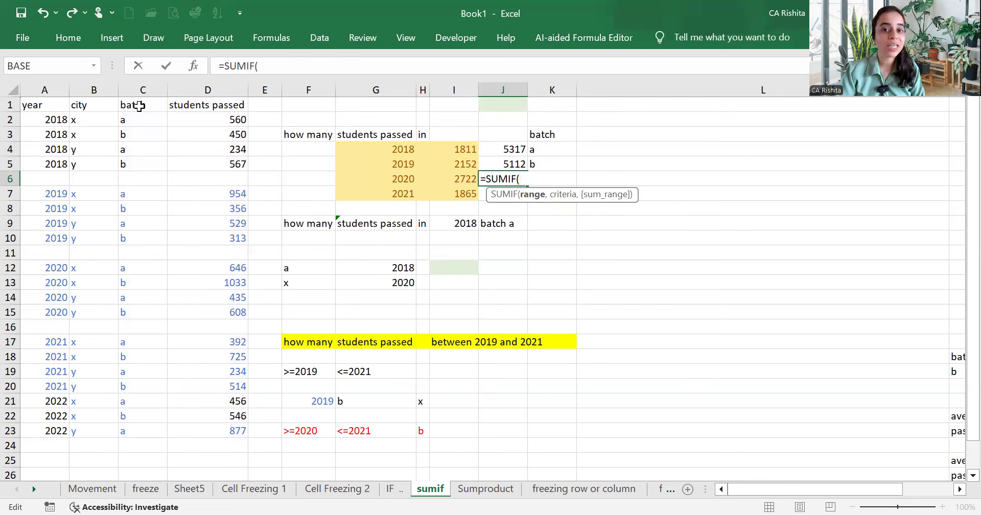
pyautogui.click(95, 93)
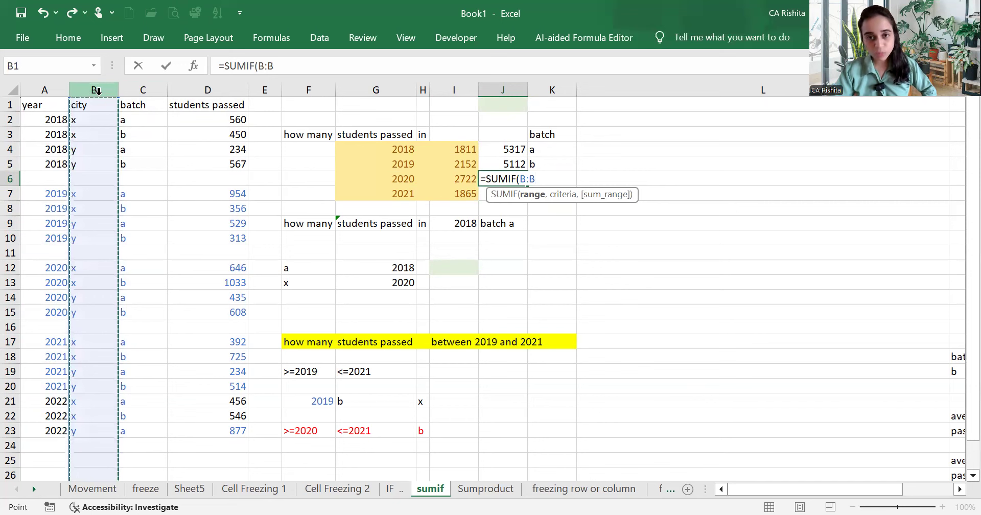
pyautogui.write(',')
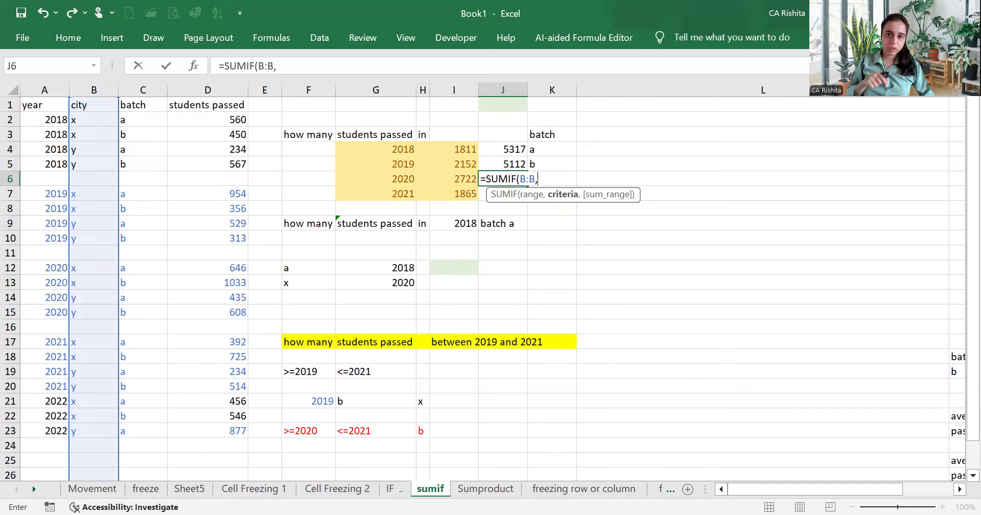
pyautogui.press('Right')
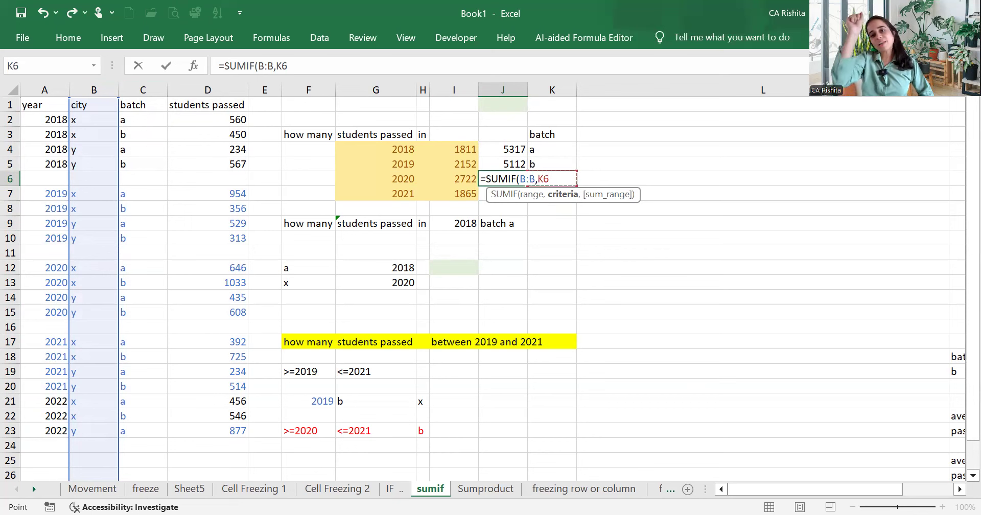
pyautogui.write(',')
pyautogui.click(194, 90)
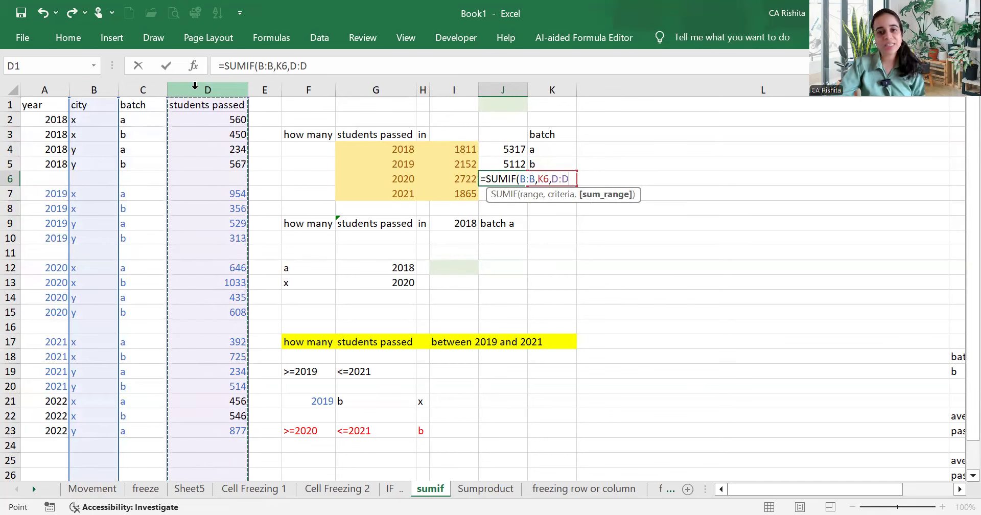
pyautogui.press('Return')
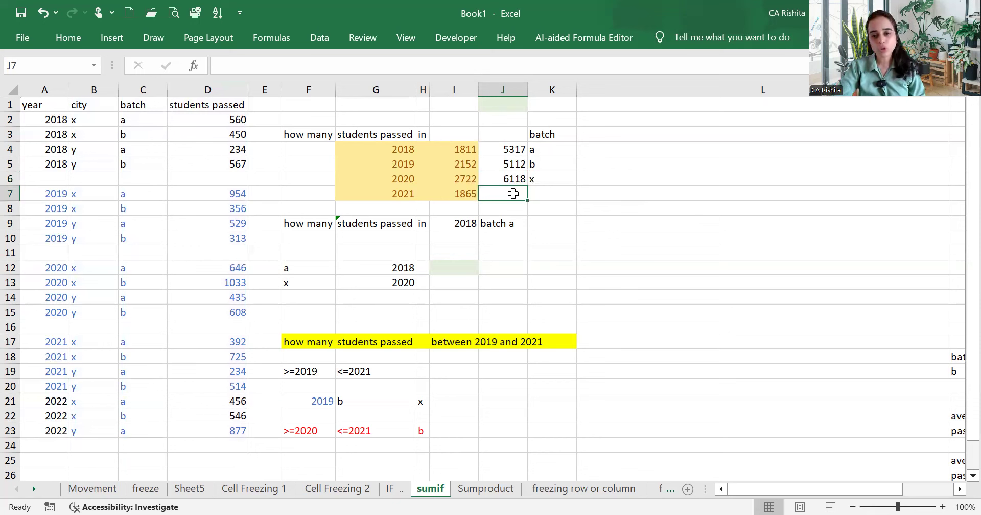
# Fill K7 with city y using =B5, copy the J6 SUMIF formula down to J7 and review its references.
pyautogui.click(539, 193)
pyautogui.write('y')
pyautogui.press('Return')
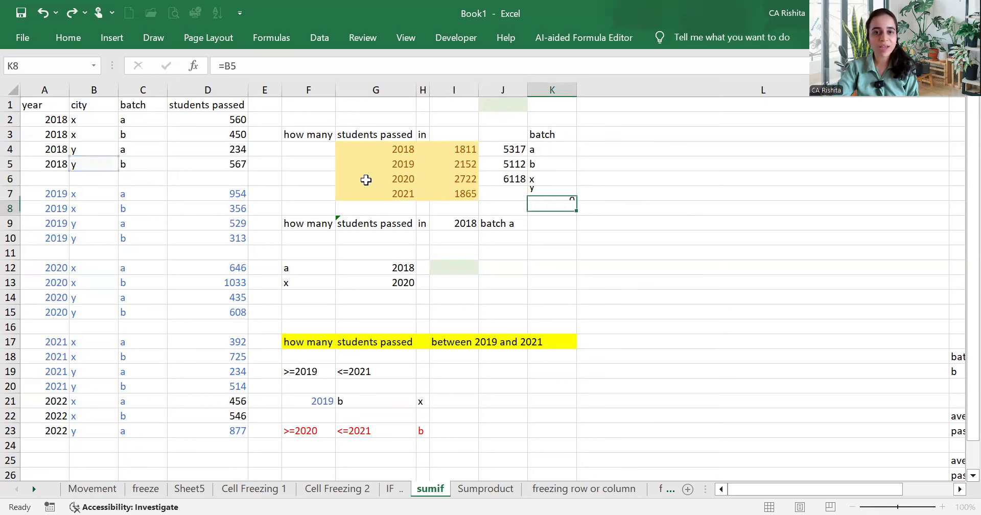
pyautogui.click(495, 177)
pyautogui.moveTo(526, 186); pyautogui.dragTo(519, 204)
pyautogui.doubleClick(511, 193)
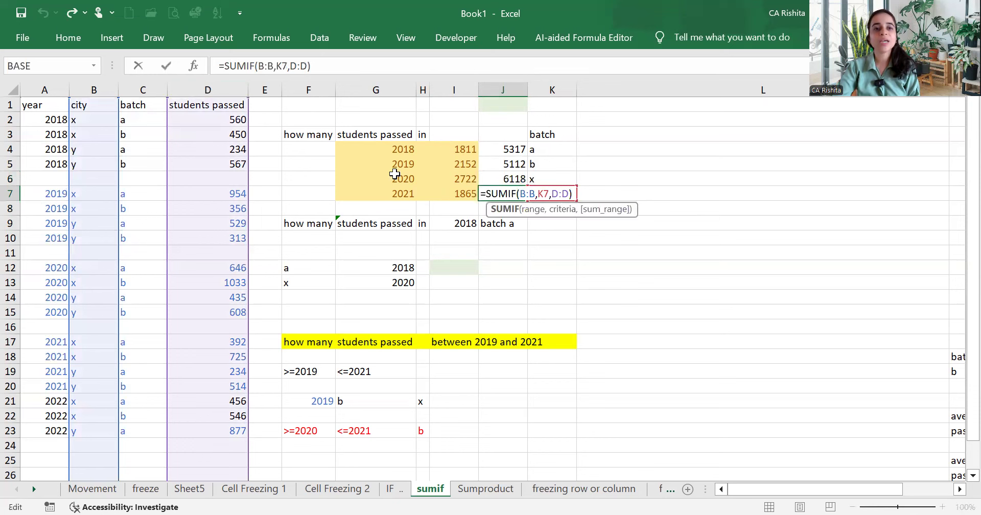
pyautogui.press('Return')
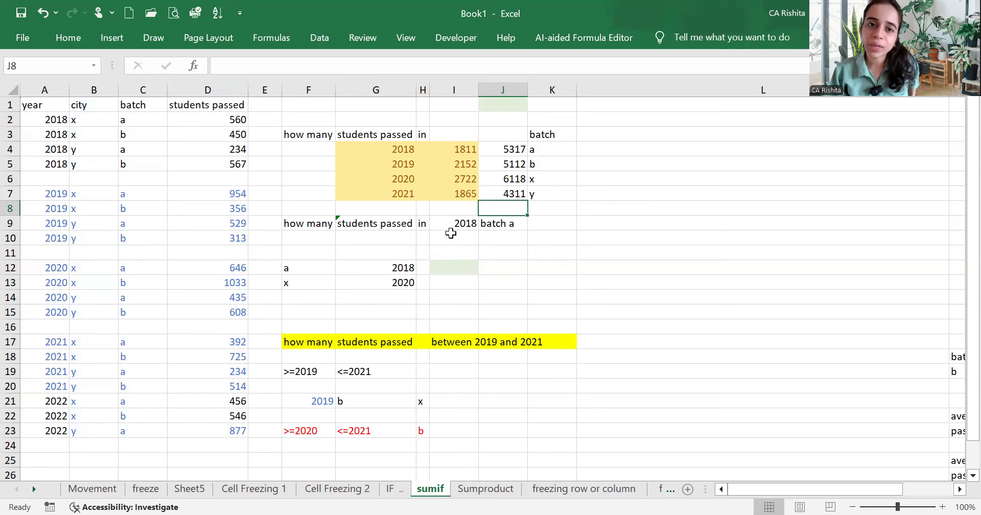
# Shorten the label in J9 of the row 9 question to "batch" and enter a in J10.
pyautogui.click(321, 225)
pyautogui.moveTo(321, 225); pyautogui.dragTo(535, 224)
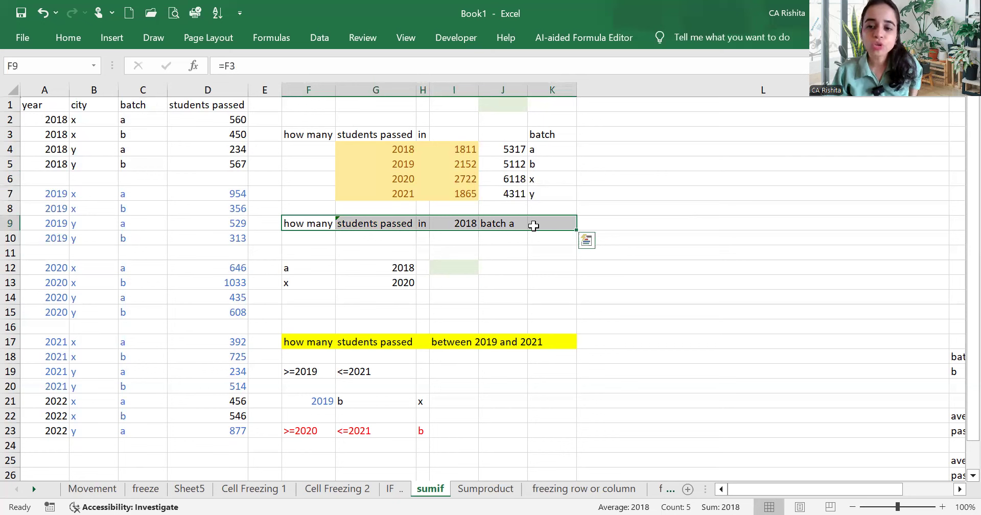
pyautogui.click(501, 223)
pyautogui.doubleClick(505, 224)
pyautogui.moveTo(506, 224); pyautogui.dragTo(524, 225)
pyautogui.press('BackSpace')
pyautogui.press('Return')
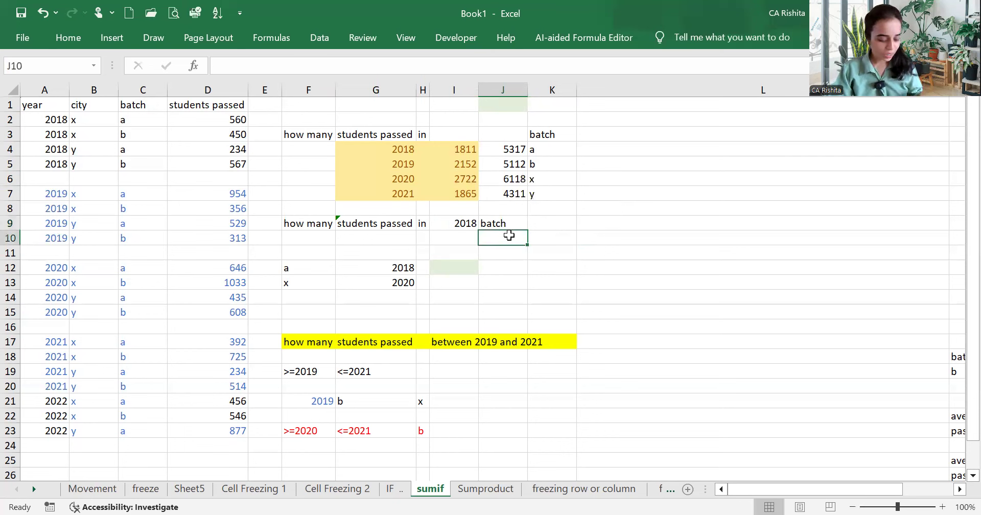
pyautogui.write('a')
# Enter =B1 in K9 for the city heading, copy it down to K10 and review the year, batch and city criteria.
pyautogui.click(534, 228)
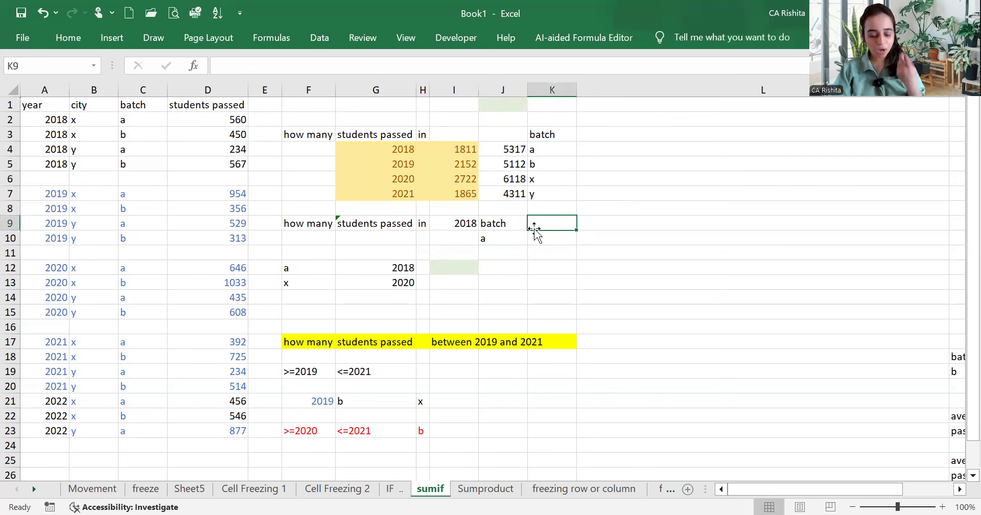
pyautogui.write('=')
pyautogui.click(95, 105)
pyautogui.press('Return')
pyautogui.click(562, 225)
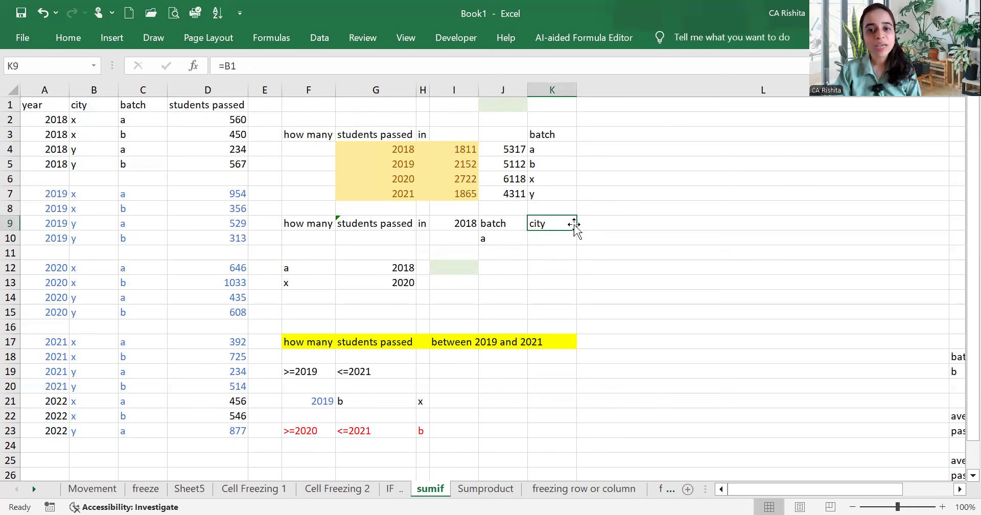
pyautogui.moveTo(576, 230); pyautogui.dragTo(576, 241)
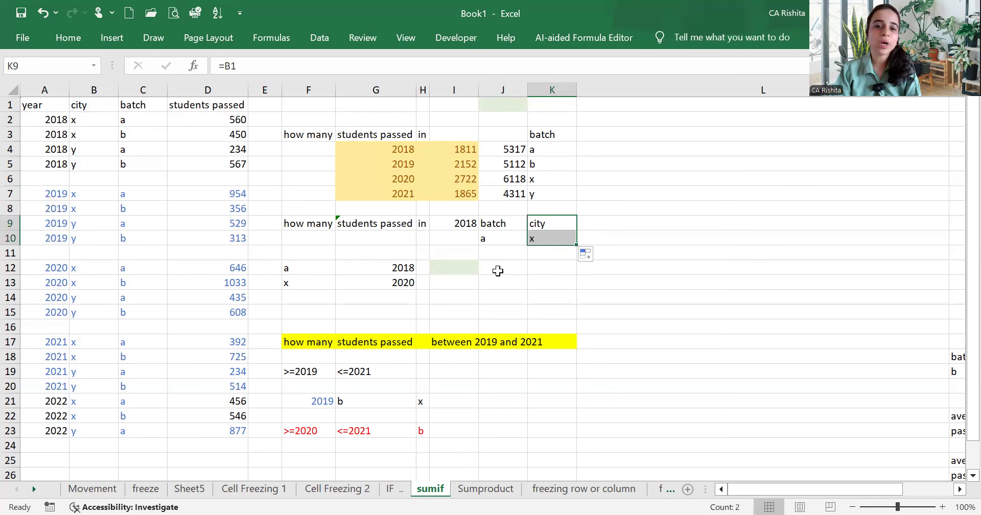
pyautogui.click(466, 223)
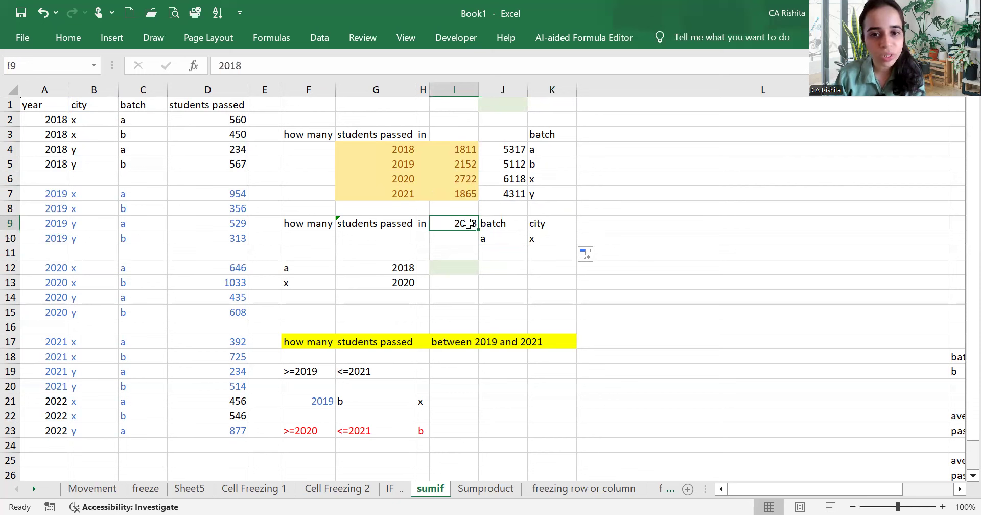
pyautogui.moveTo(499, 222); pyautogui.dragTo(548, 235)
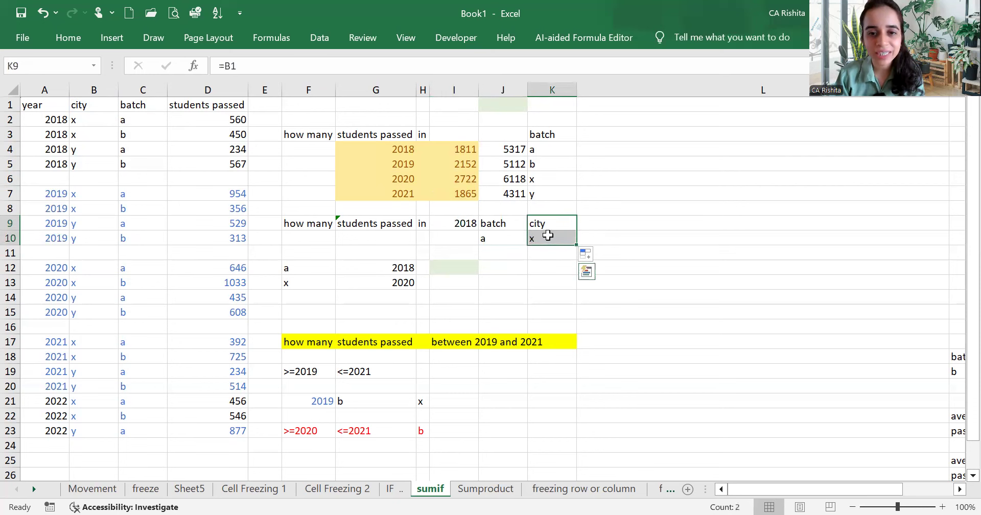
# Review the row 12 and 13 criteria and start a SUMIFS formula in I12 with students passed column D:D as the sum range.
pyautogui.click(467, 263)
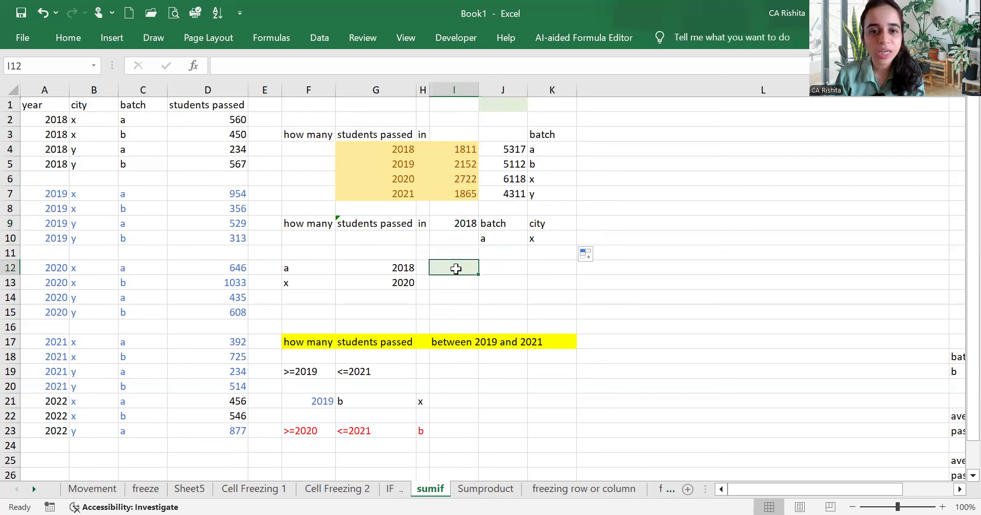
pyautogui.click(307, 269)
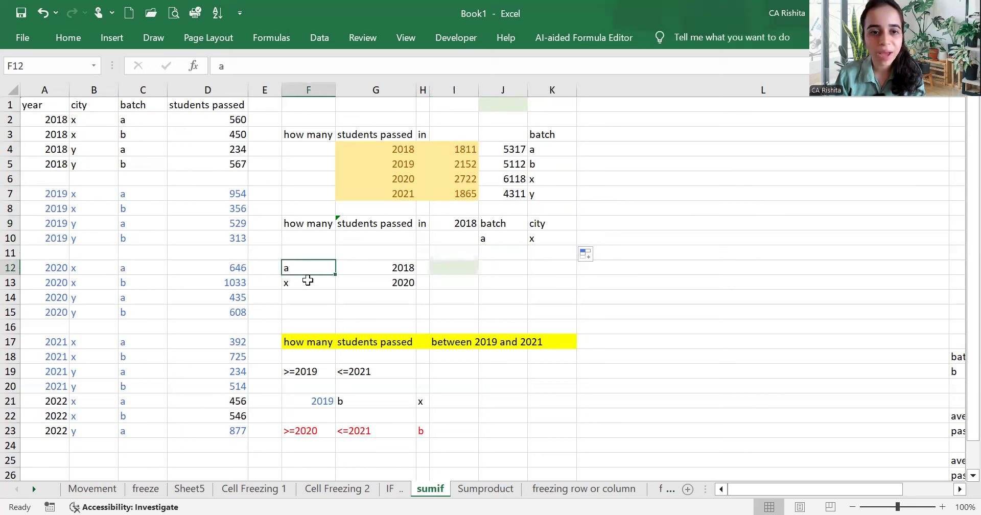
pyautogui.click(309, 282)
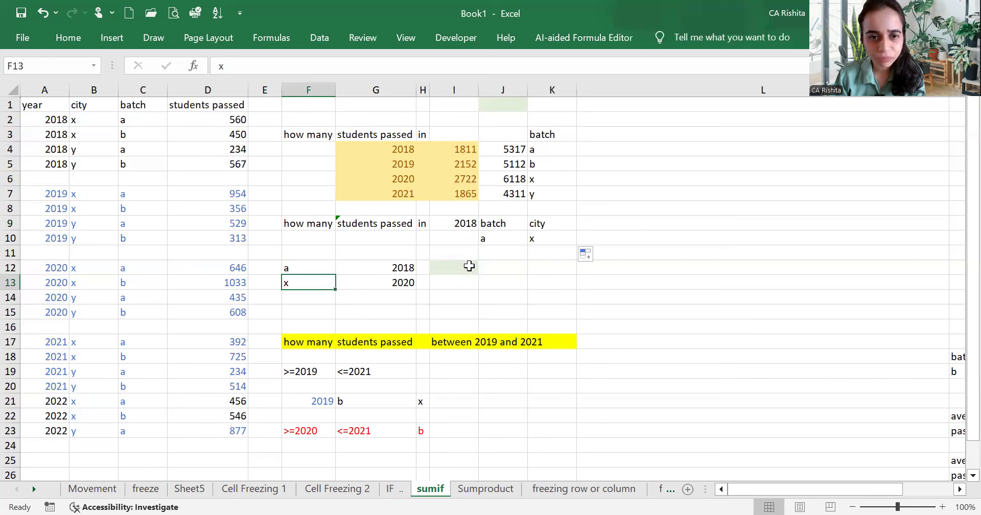
pyautogui.moveTo(323, 266); pyautogui.dragTo(367, 267)
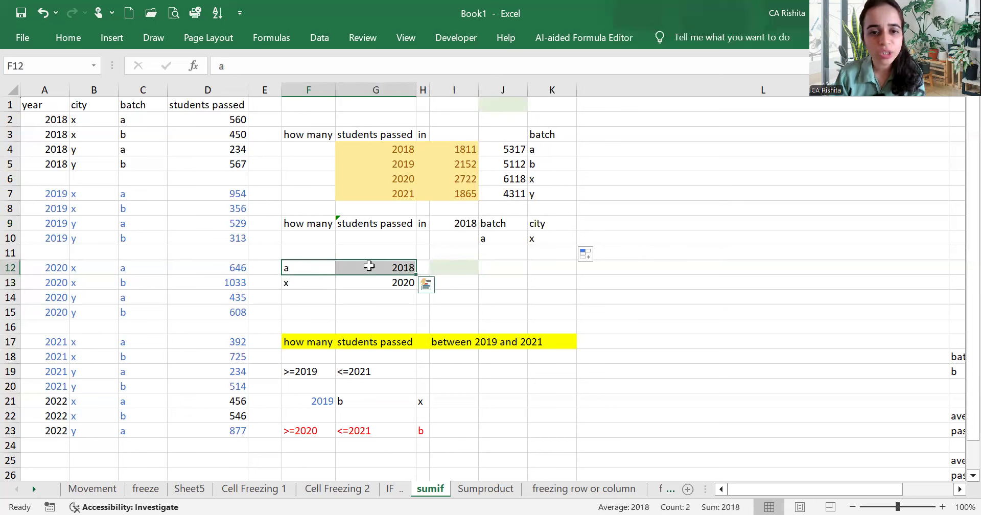
pyautogui.click(445, 262)
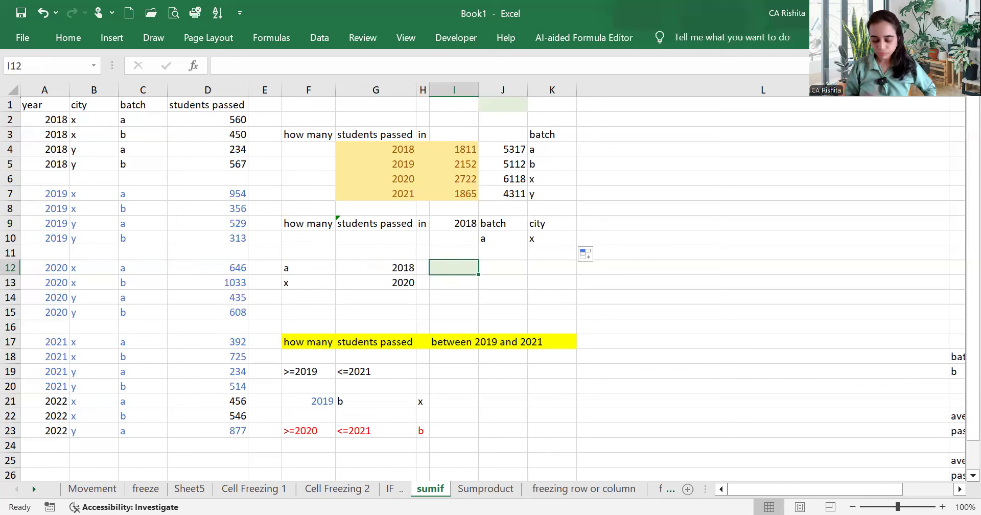
pyautogui.write('=')
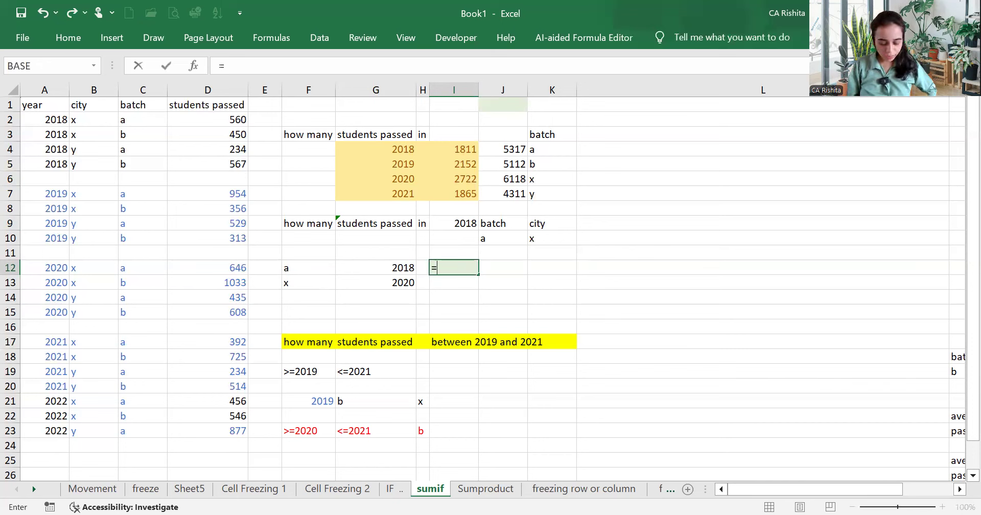
pyautogui.write('SUMIF(')
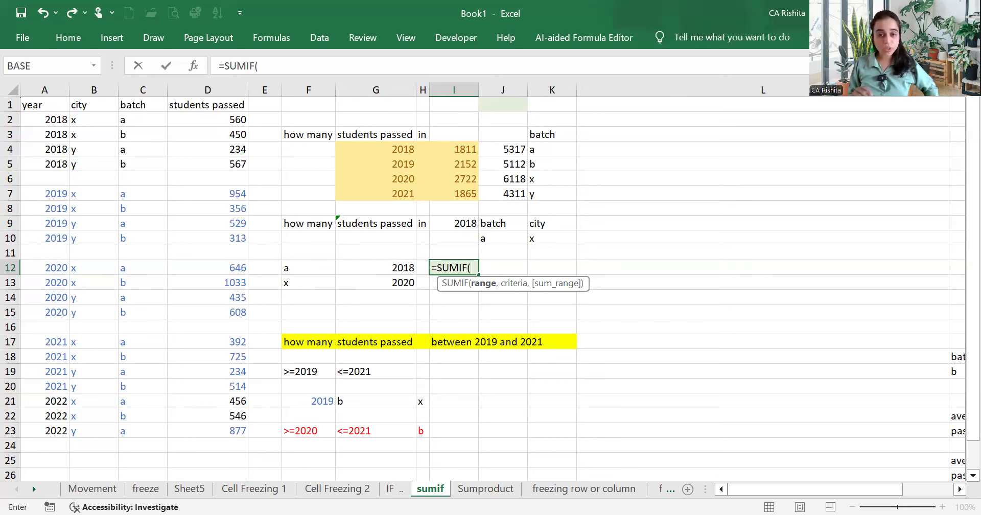
pyautogui.press('BackSpace')
pyautogui.write('S(')
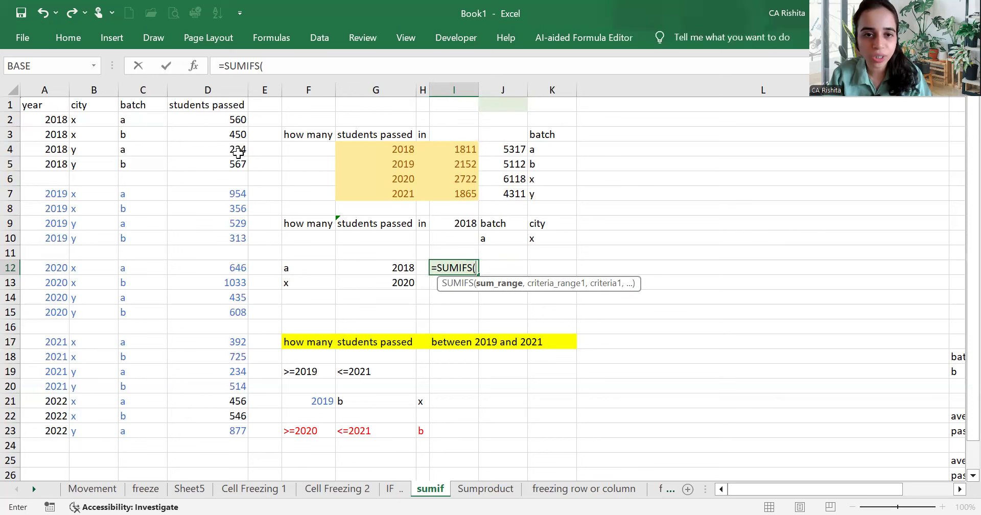
pyautogui.click(223, 90)
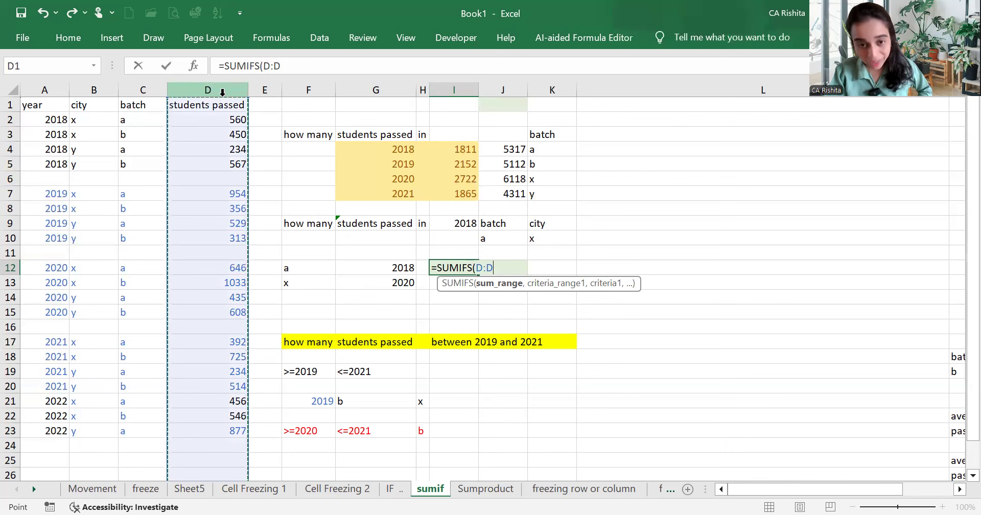
pyautogui.write(',')
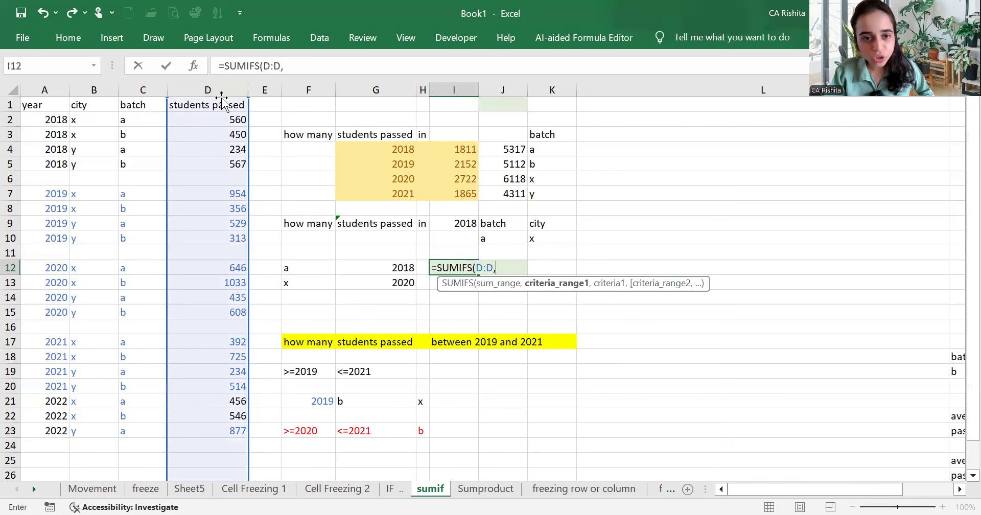
# Complete the I12 SUMIFS formula with batch criteria C:C,F12 and year criteria A:A,G12.
pyautogui.click(144, 90)
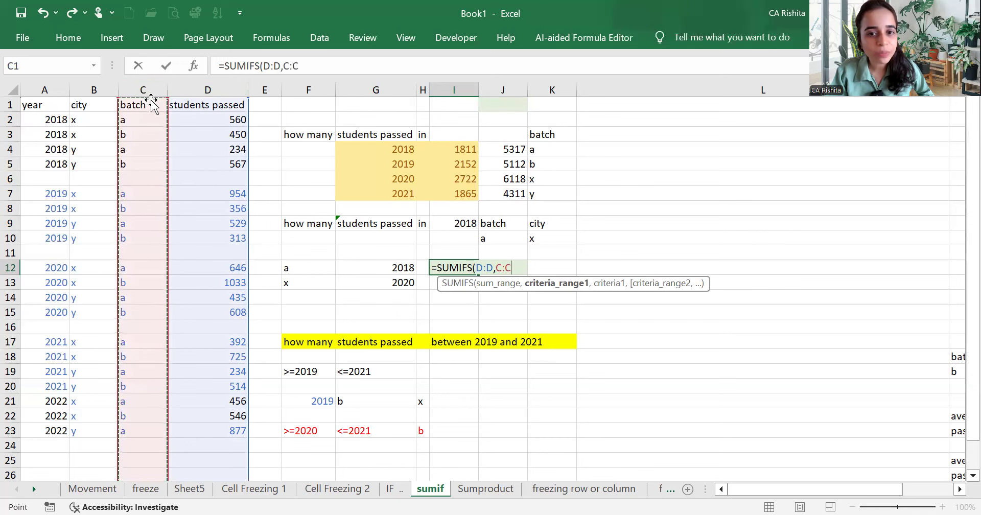
pyautogui.write(',')
pyautogui.click(290, 266)
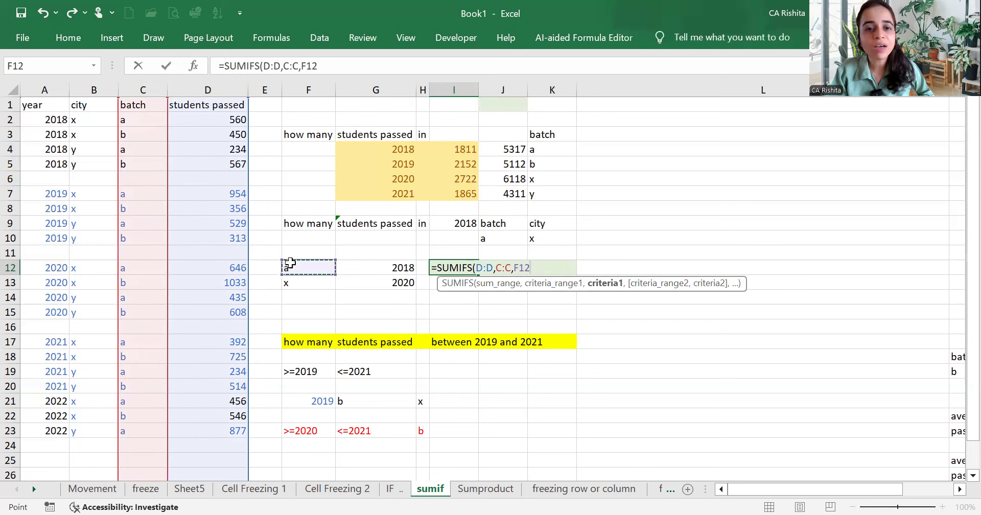
pyautogui.write(',')
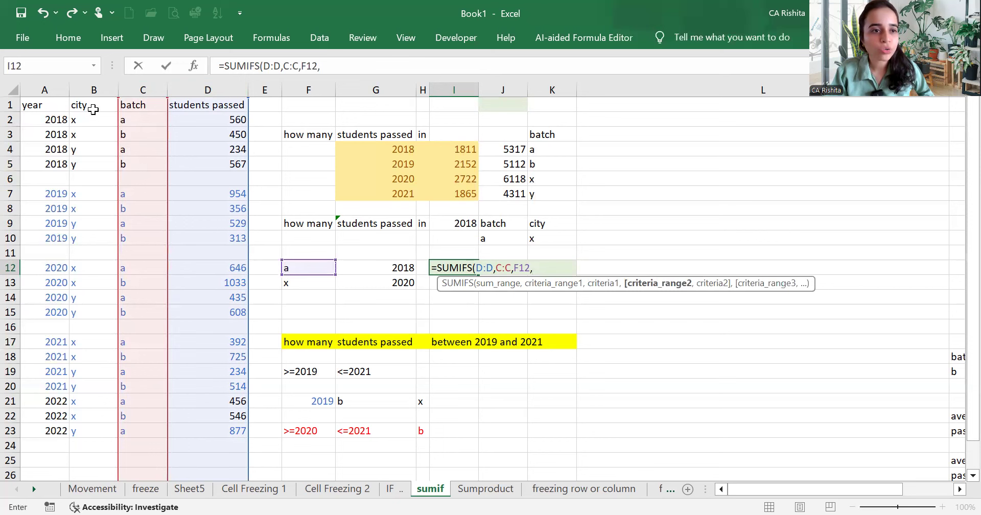
pyautogui.click(61, 91)
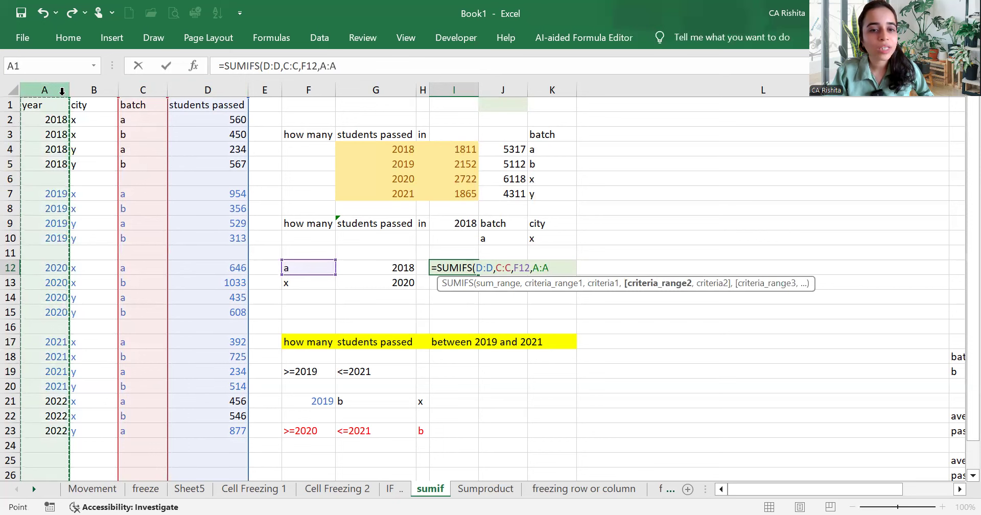
pyautogui.write(',')
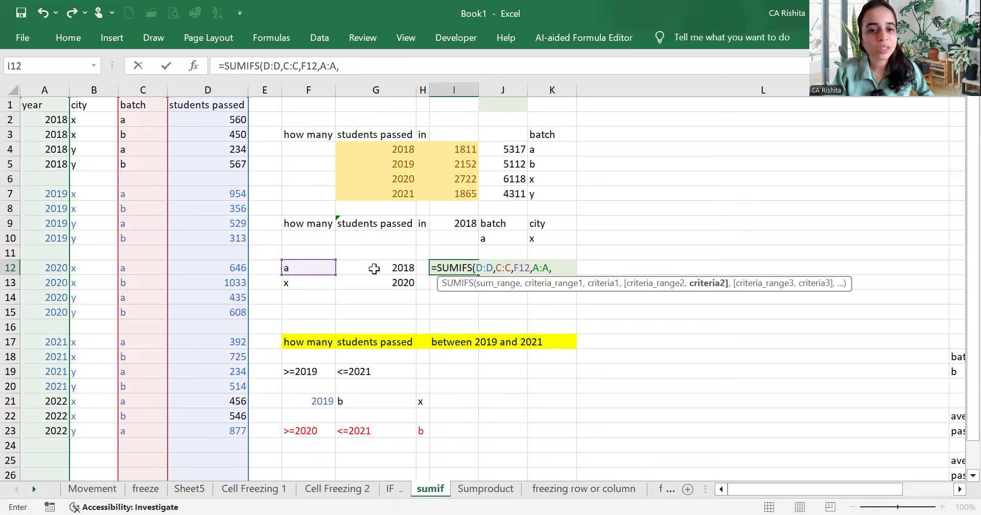
pyautogui.click(374, 269)
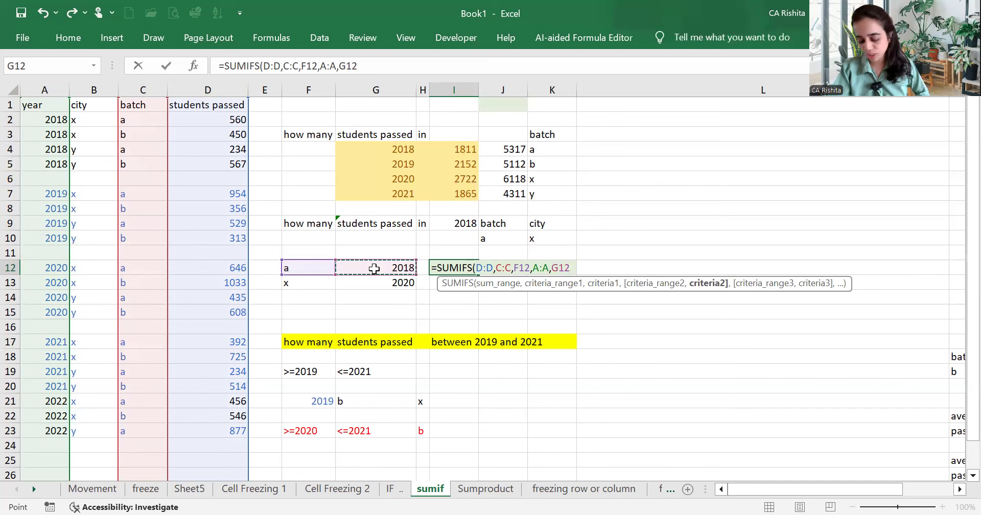
pyautogui.press('Return')
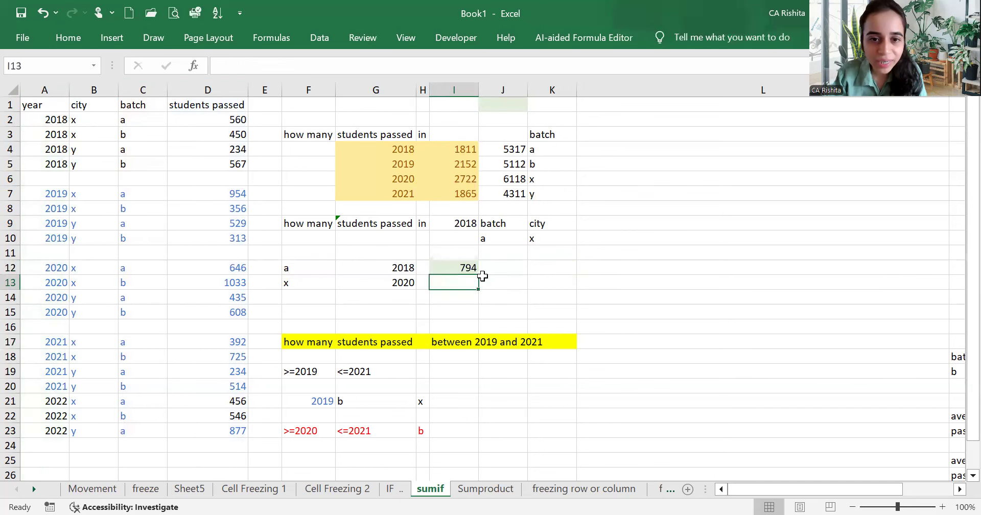
# Check the I12 formula and its criteria against the combined sum of the 2018 batch a values in D2 and D4.
pyautogui.click(467, 267)
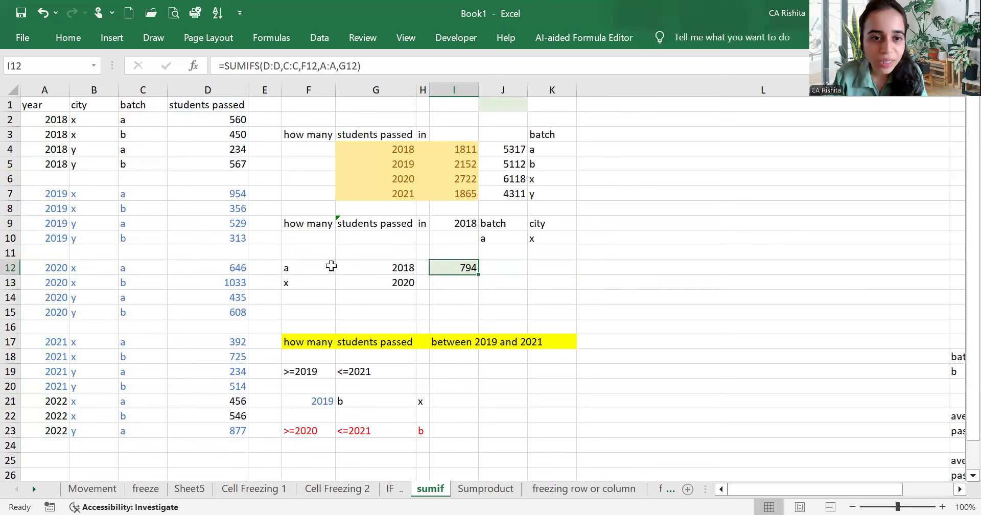
pyautogui.click(331, 266)
pyautogui.click(355, 266)
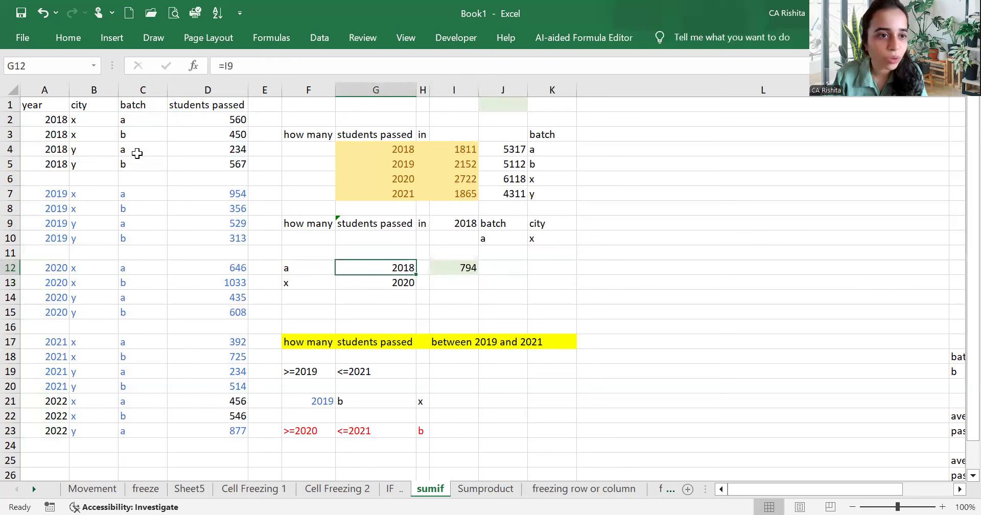
pyautogui.click(210, 123)
pyautogui.keyDown('ctrl'); pyautogui.click(217, 147); pyautogui.keyUp('ctrl')
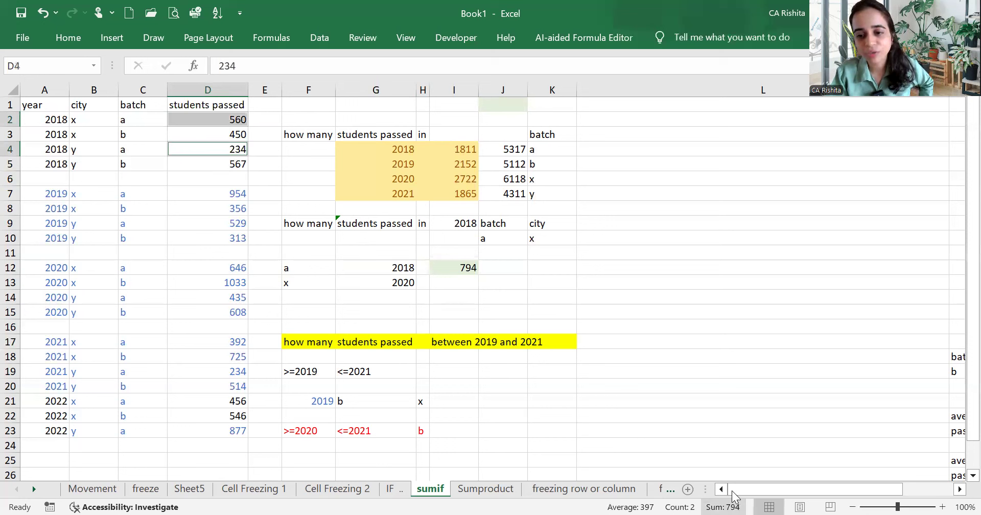
pyautogui.click(440, 267)
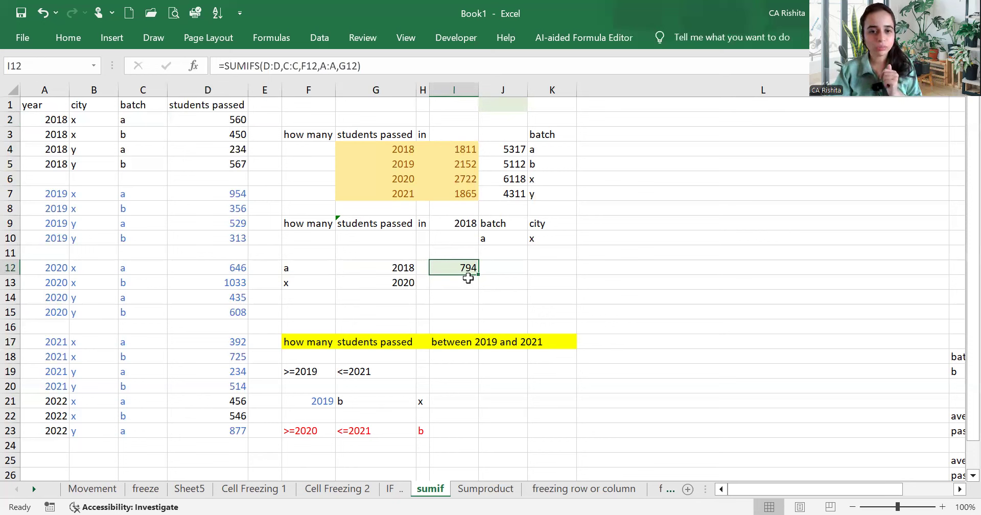
# Enter b in H13 as the batch criterion and review it with the city and year criteria in row 13.
pyautogui.click(422, 282)
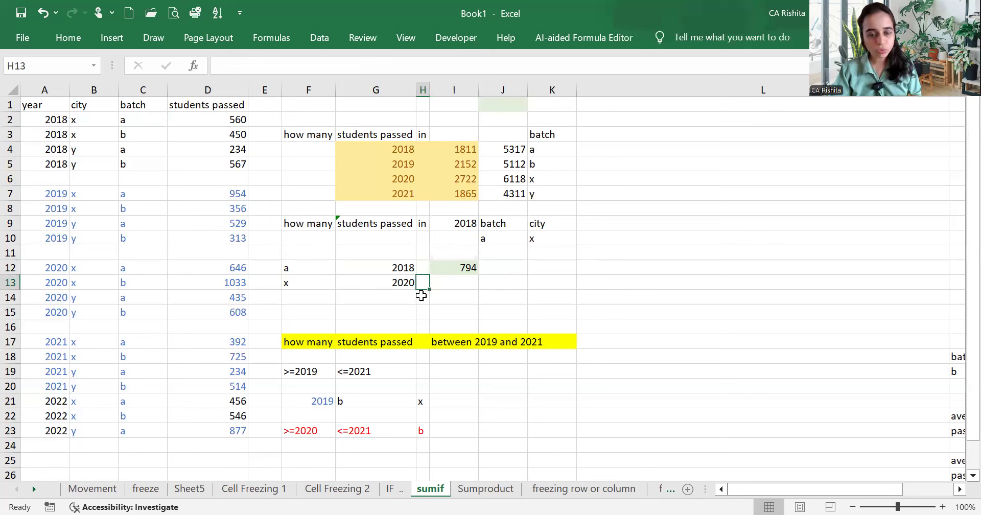
pyautogui.write('b')
pyautogui.press('Return')
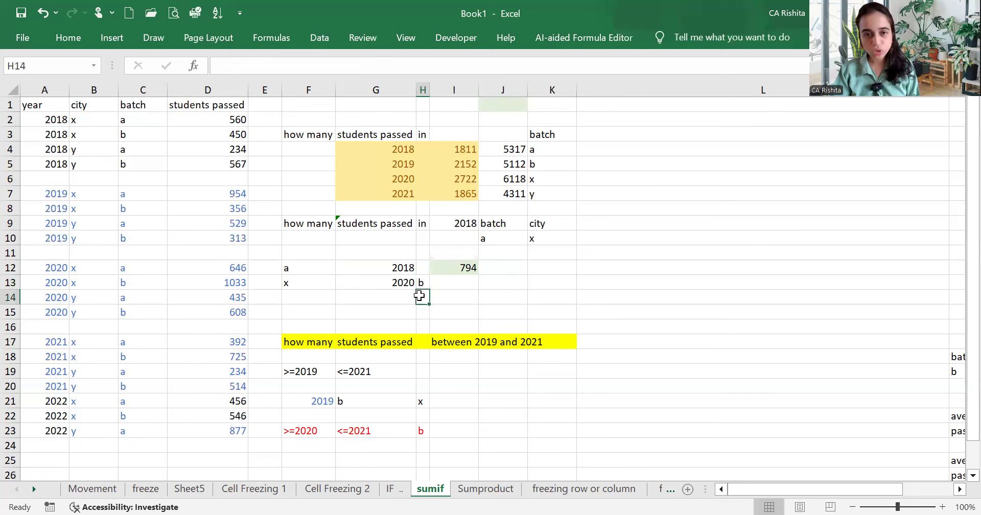
pyautogui.click(316, 282)
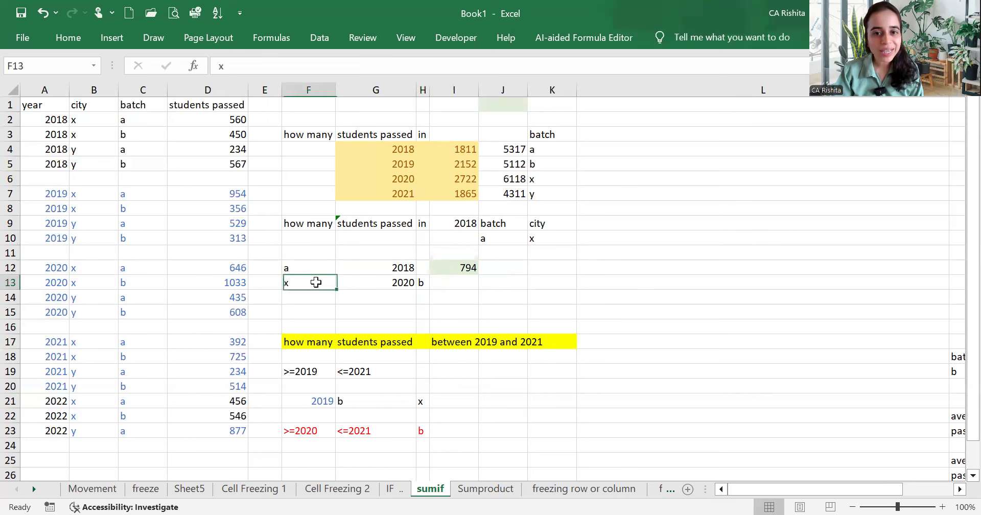
pyautogui.click(417, 284)
pyautogui.click(407, 284)
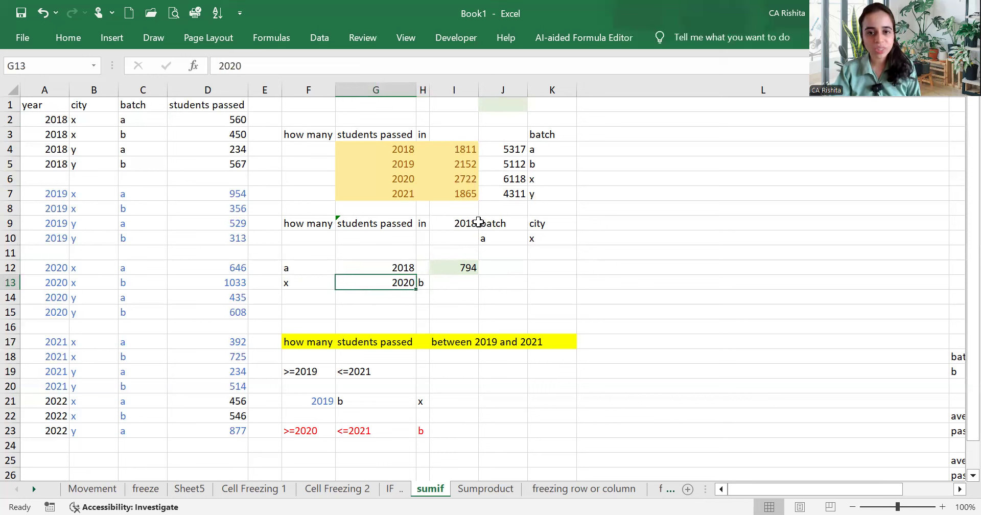
pyautogui.moveTo(478, 222); pyautogui.dragTo(537, 238)
# Start a SUMIFS formula in I13 with D:D as the sum range and city criteria B:B,F13.
pyautogui.click(444, 283)
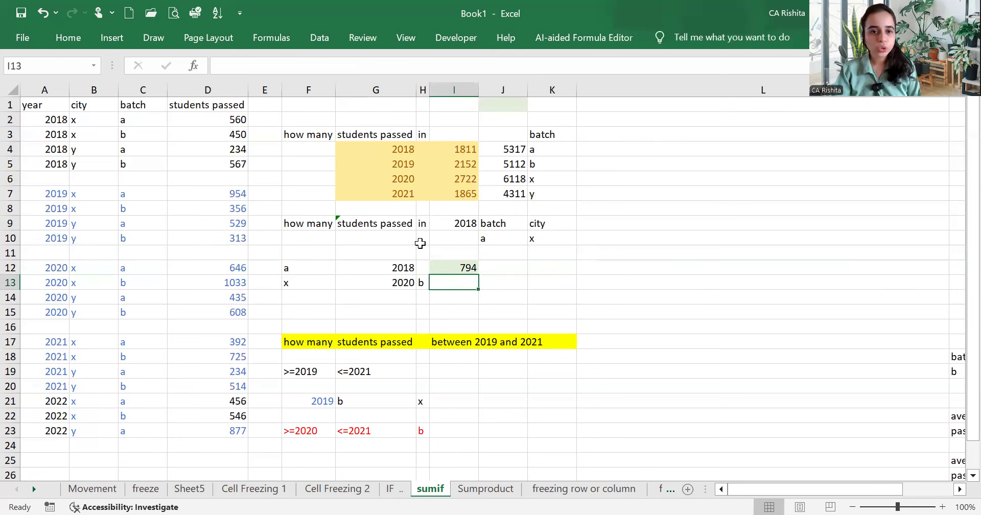
pyautogui.write('=')
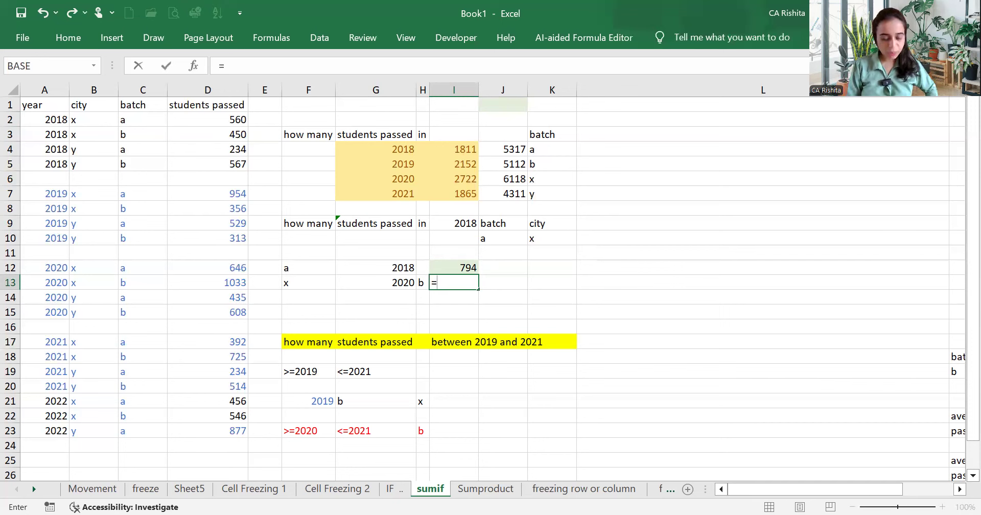
pyautogui.write('SUMIFS(')
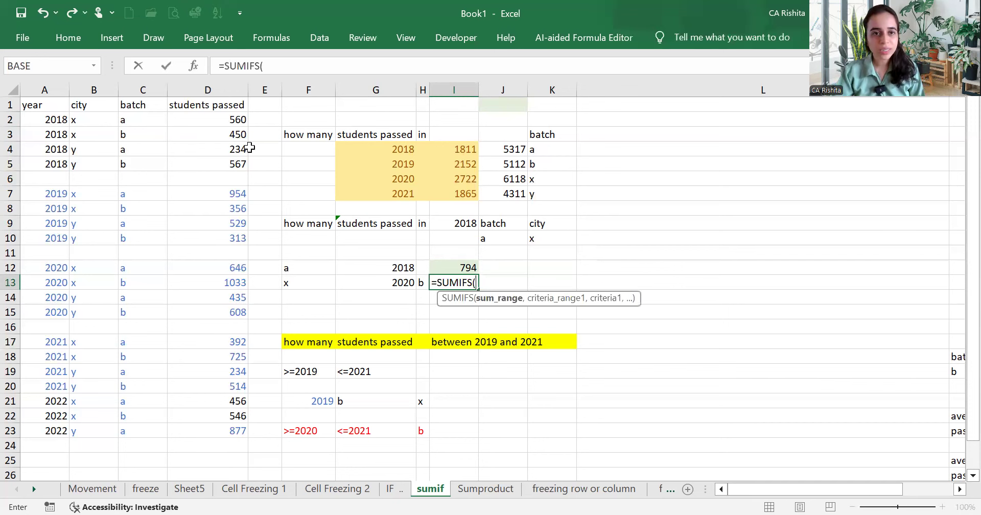
pyautogui.click(200, 89)
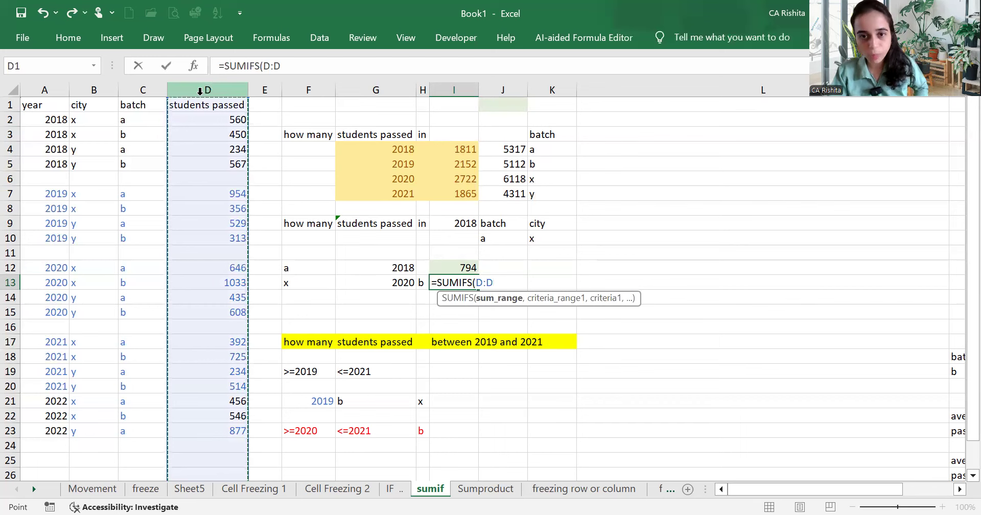
pyautogui.write(',')
pyautogui.click(103, 91)
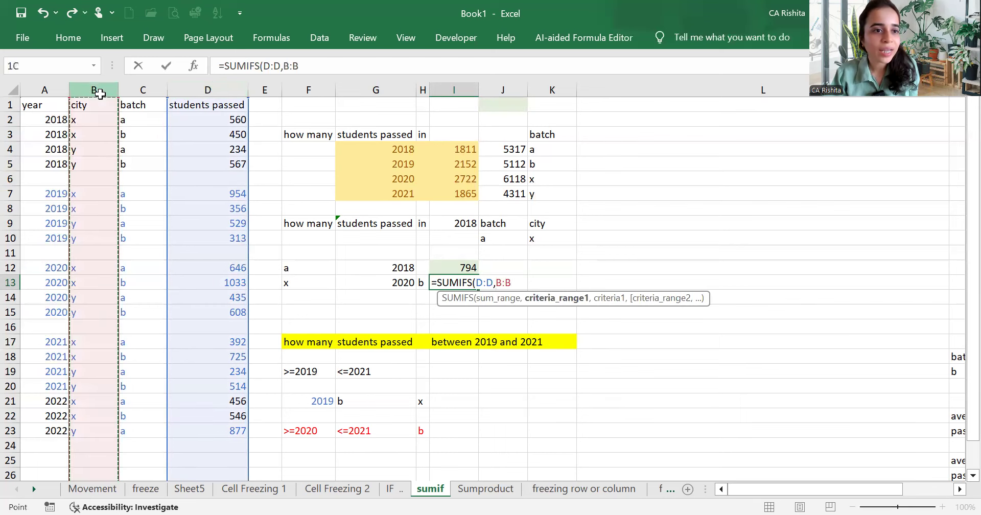
pyautogui.write(',')
pyautogui.click(294, 281)
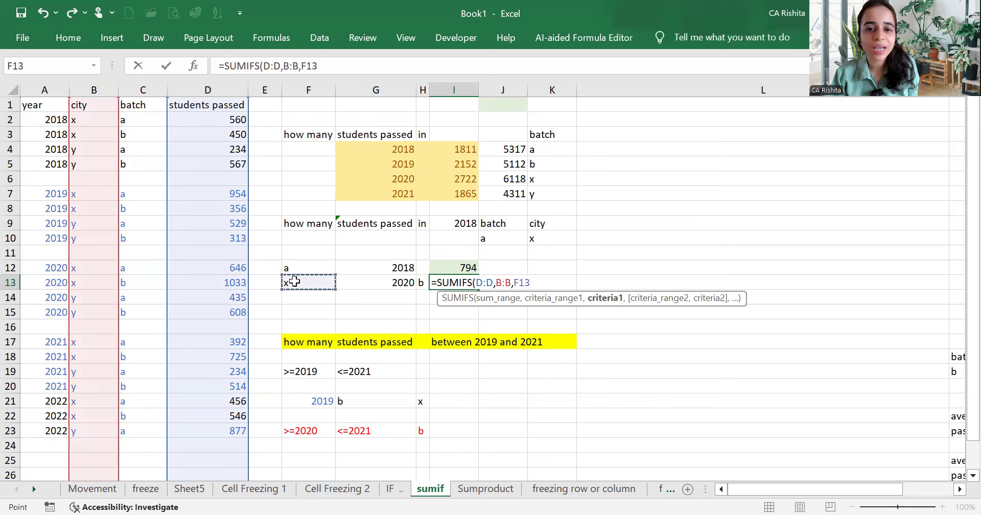
# Complete the I13 SUMIFS formula with batch criteria C:C,H13 and year criteria A:A,G13.
pyautogui.write(',')
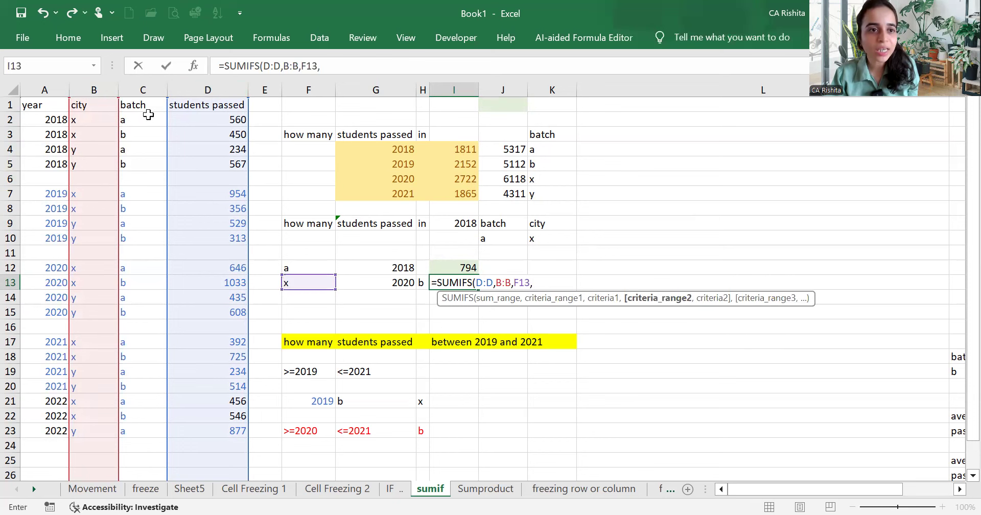
pyautogui.click(143, 90)
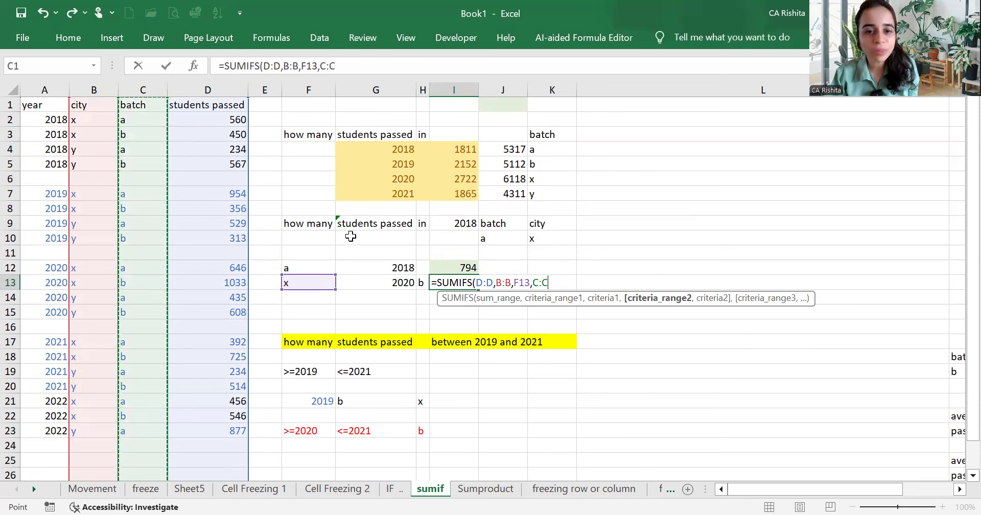
pyautogui.write(',')
pyautogui.click(421, 282)
pyautogui.write(',')
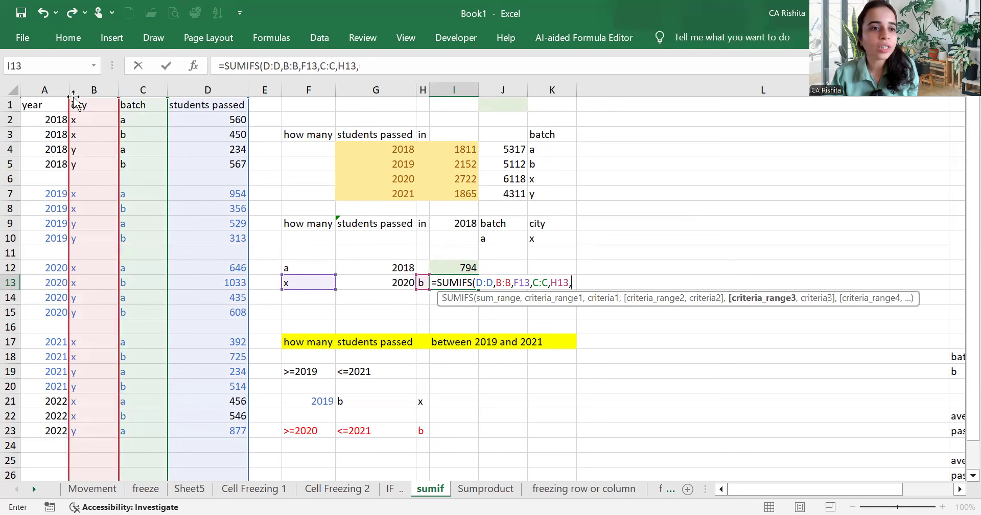
pyautogui.click(48, 90)
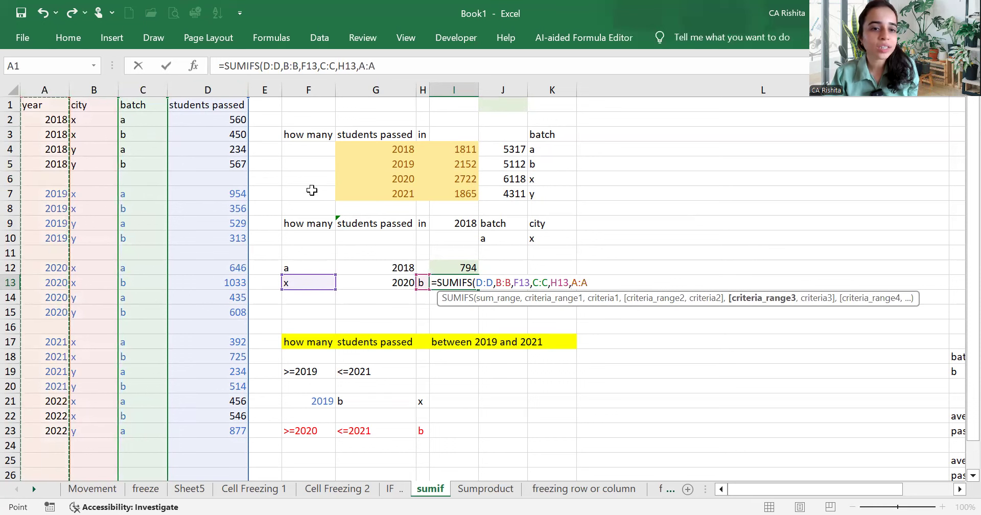
pyautogui.write(',')
pyautogui.click(404, 281)
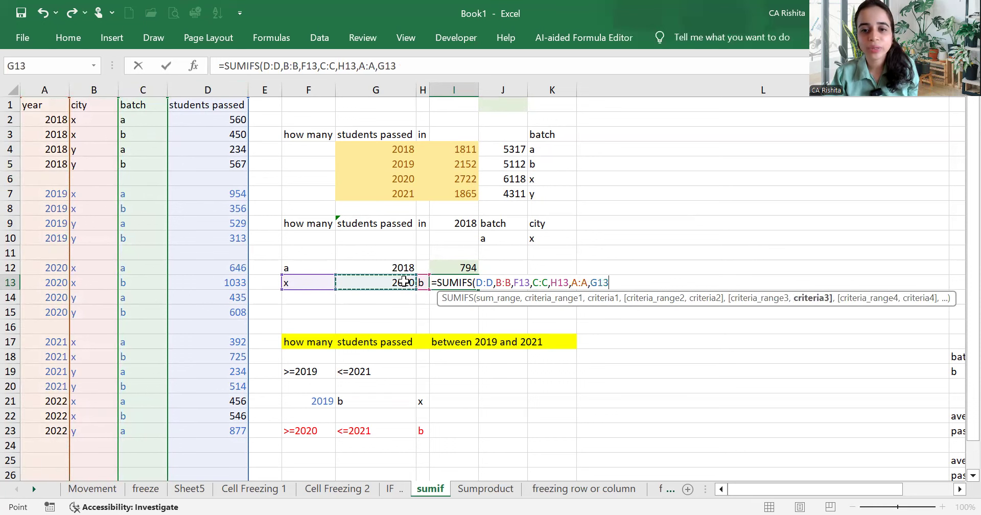
pyautogui.press('Return')
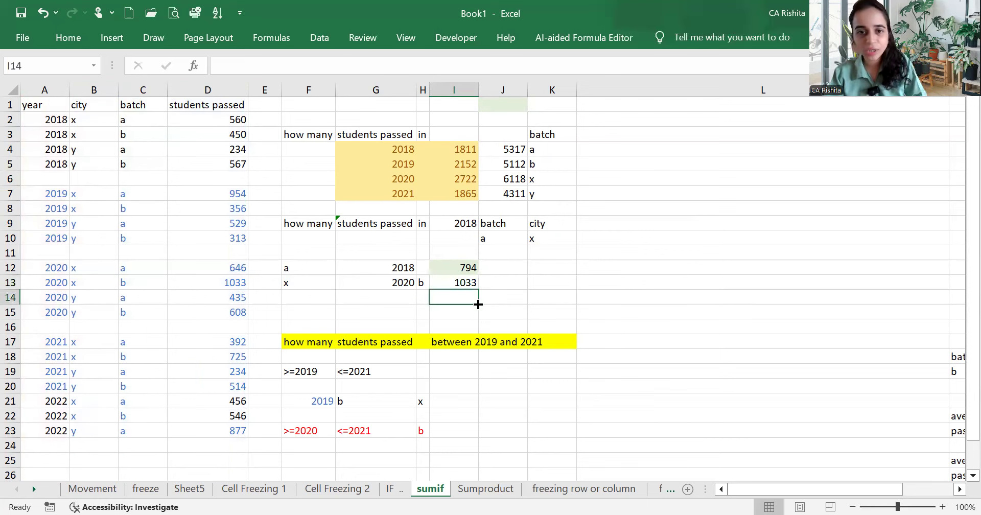
# Check the I13 formula and its criteria in row 13 against the matching source record in A13:D13.
pyautogui.click(463, 282)
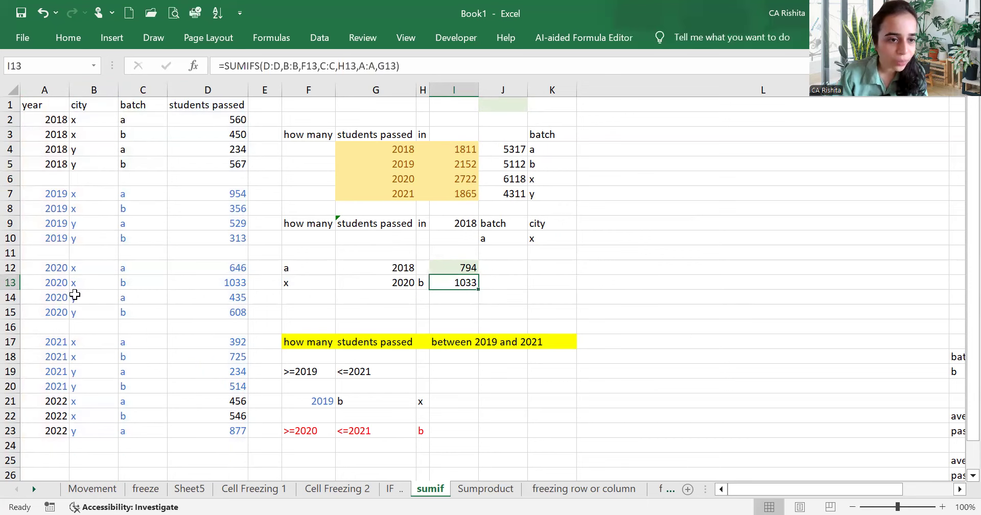
pyautogui.click(219, 285)
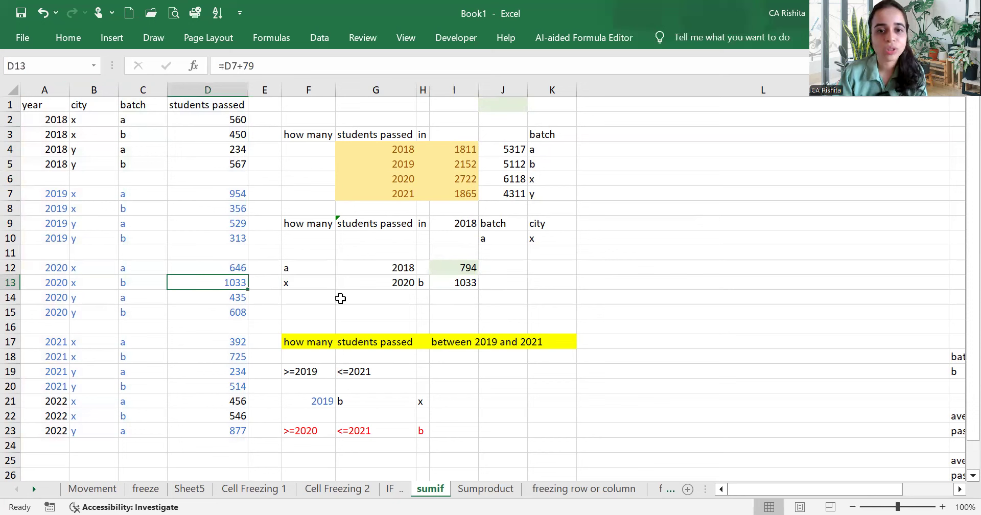
pyautogui.moveTo(57, 281); pyautogui.dragTo(204, 284)
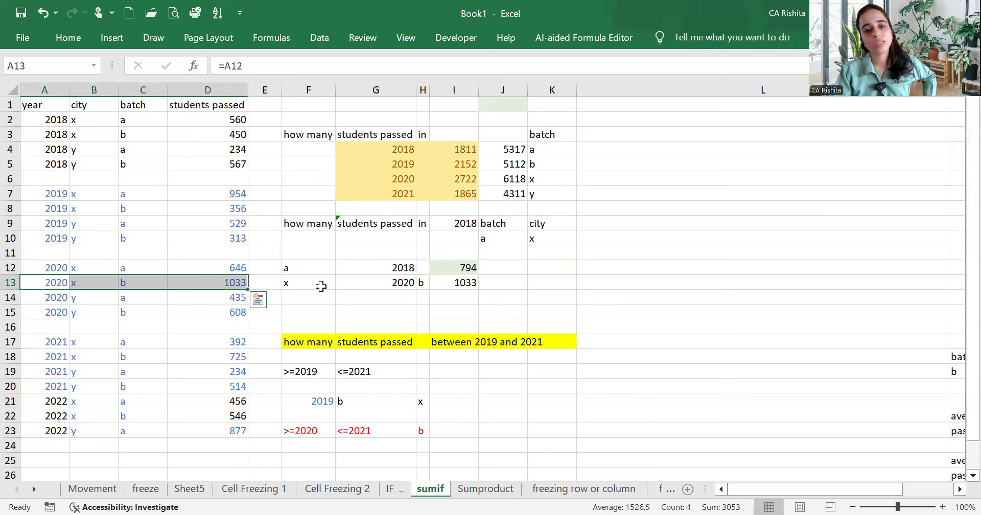
pyautogui.moveTo(321, 286); pyautogui.dragTo(437, 296)
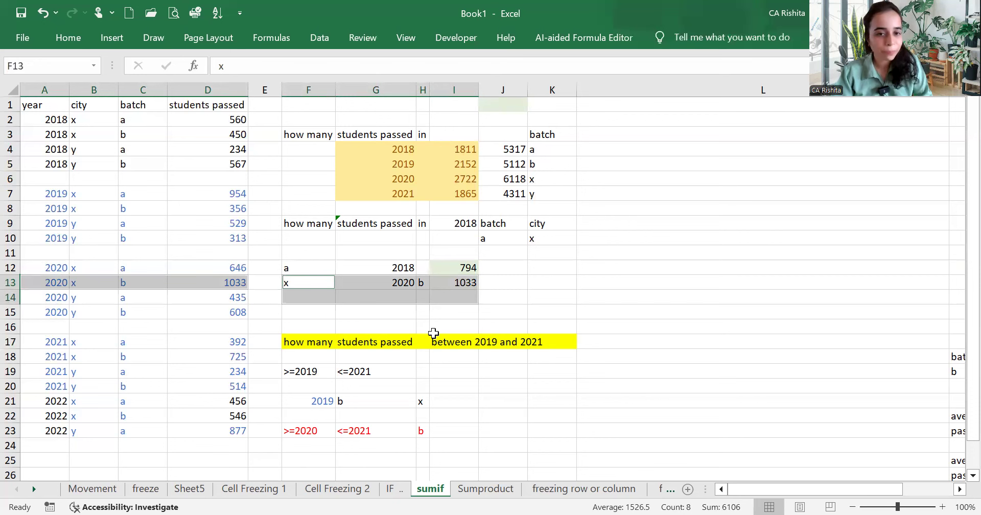
pyautogui.click(448, 300)
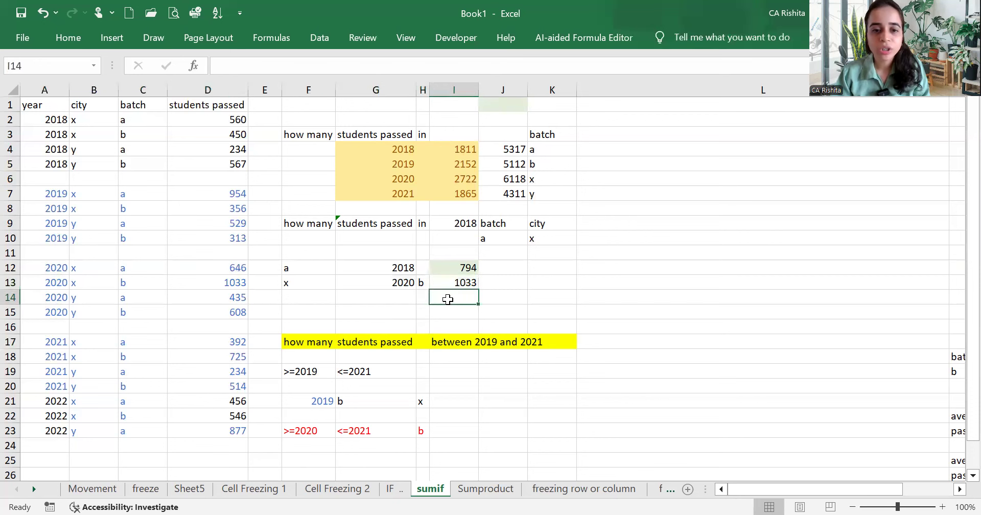
# Review the criteria in I9:K10 and the year-range, batch and city criteria in rows 19, 21 and 23.
pyautogui.moveTo(465, 229); pyautogui.dragTo(554, 243)
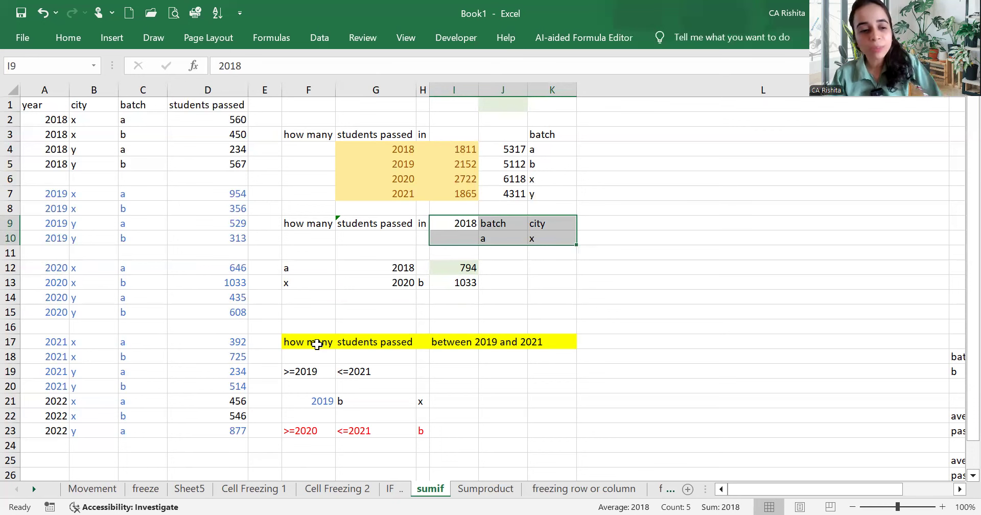
pyautogui.moveTo(316, 344); pyautogui.dragTo(548, 441)
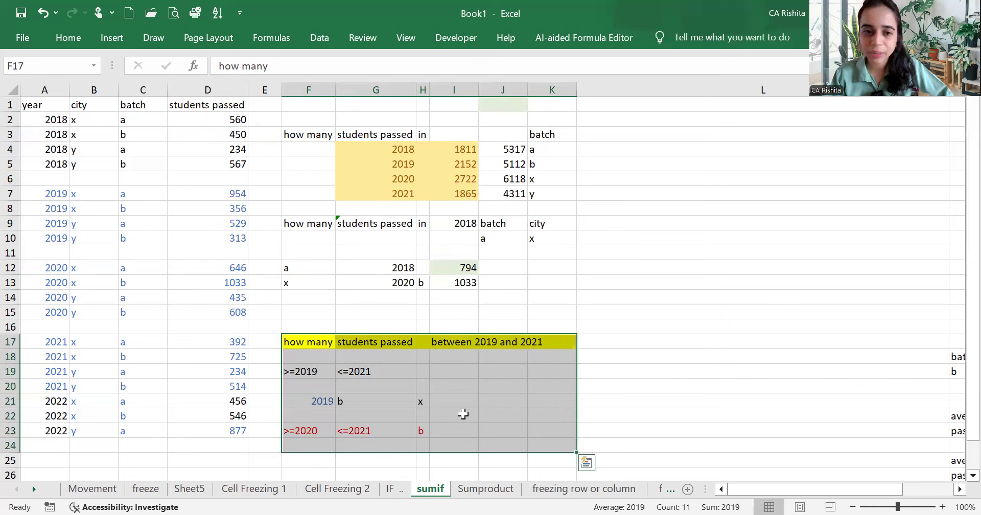
pyautogui.click(313, 344)
pyautogui.moveTo(381, 353); pyautogui.dragTo(535, 376)
pyautogui.moveTo(331, 369); pyautogui.dragTo(364, 372)
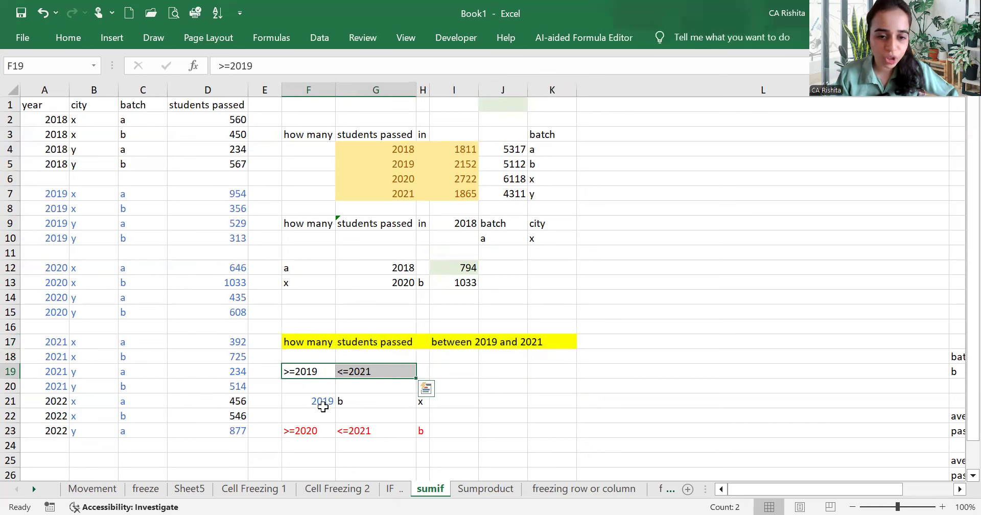
pyautogui.moveTo(326, 404); pyautogui.dragTo(398, 407)
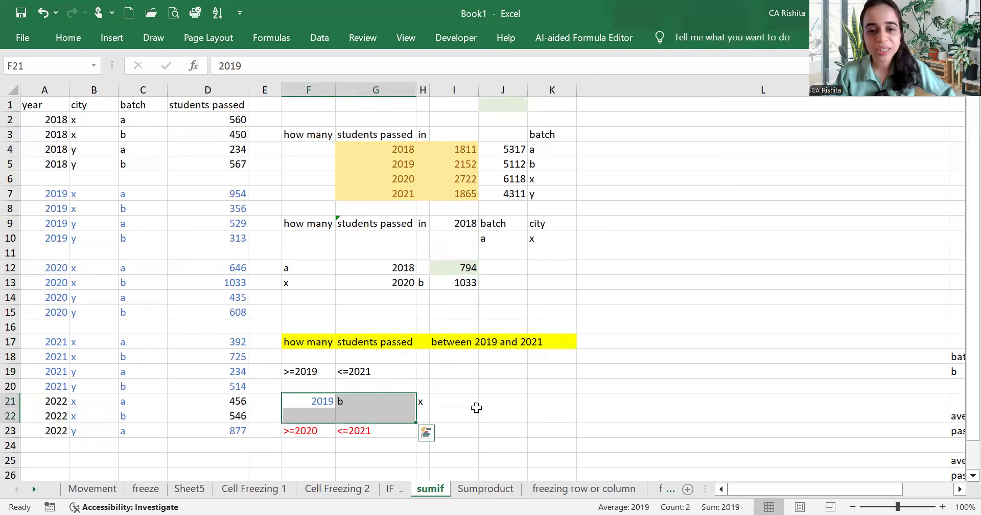
pyautogui.click(497, 402)
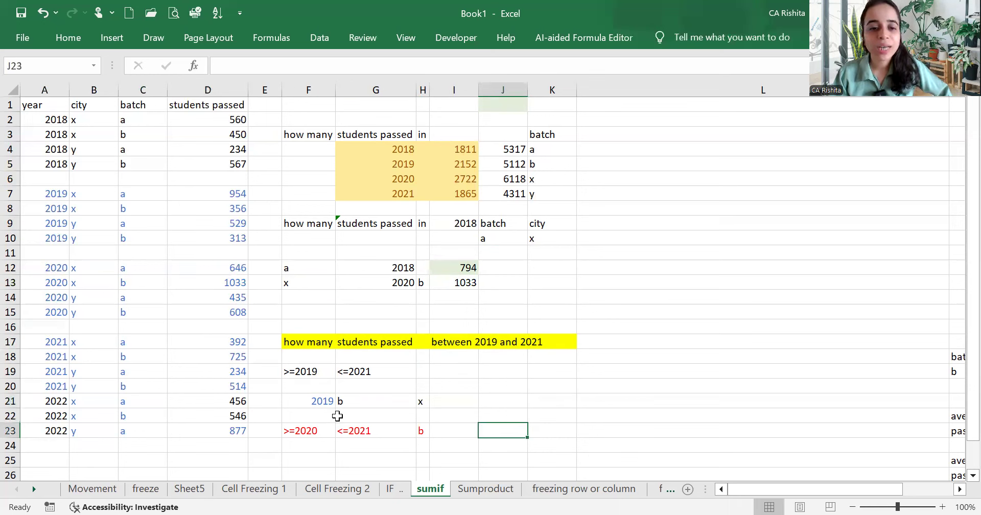
pyautogui.click(325, 428)
pyautogui.click(377, 431)
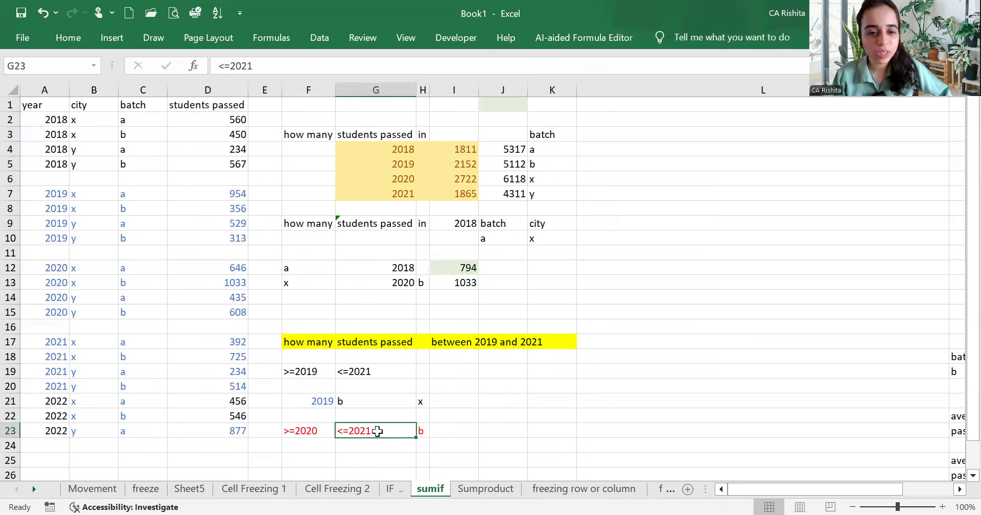
pyautogui.click(309, 428)
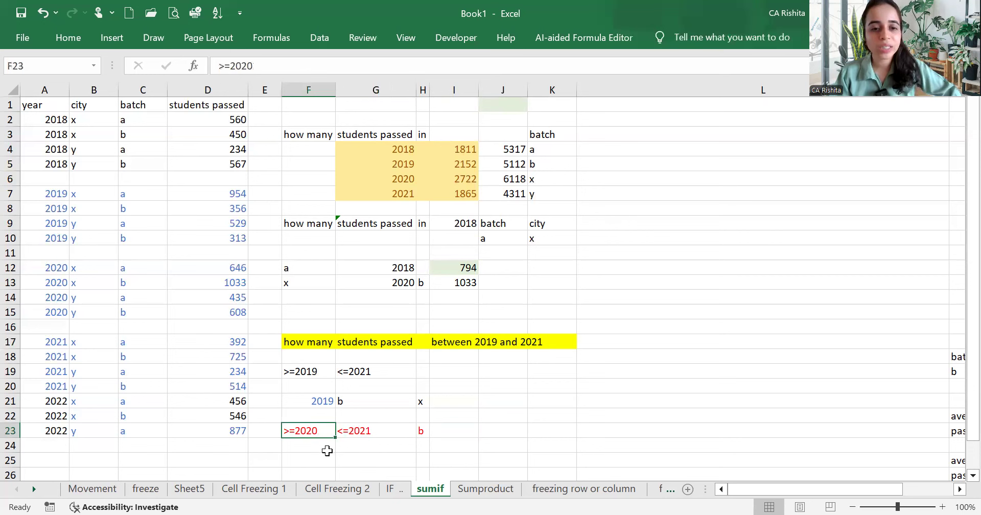
pyautogui.click(318, 373)
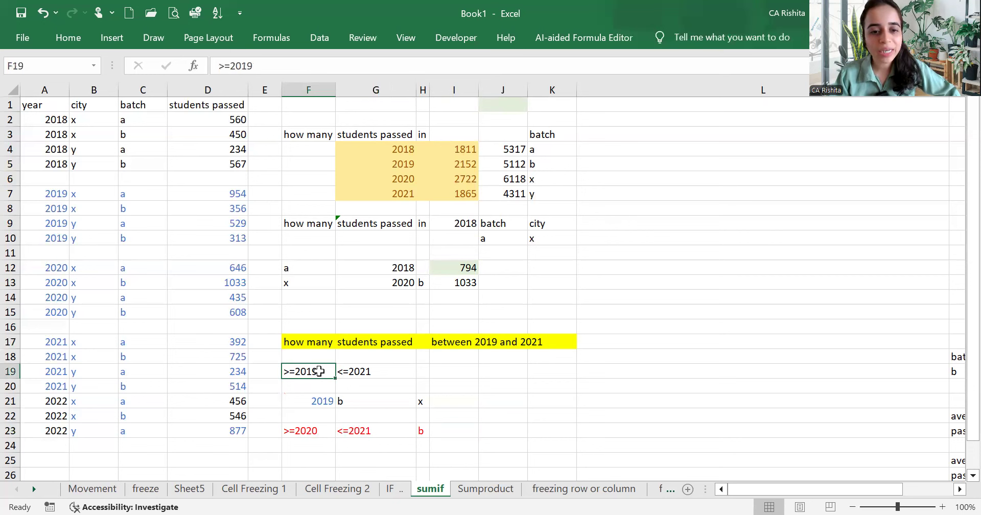
pyautogui.click(357, 373)
# Start a SUMIF formula in I19 with the students passed column D:D and the year column A:A.
pyautogui.click(471, 372)
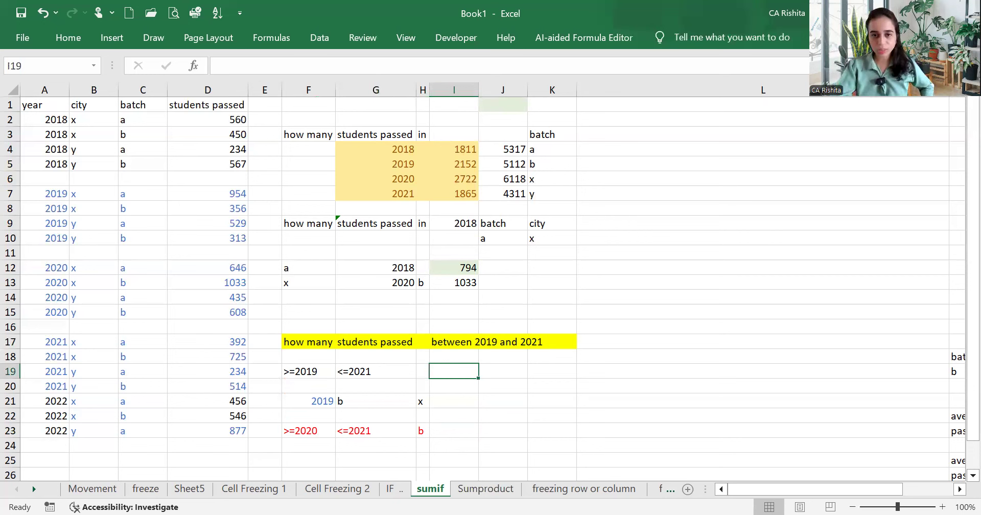
pyautogui.write('=')
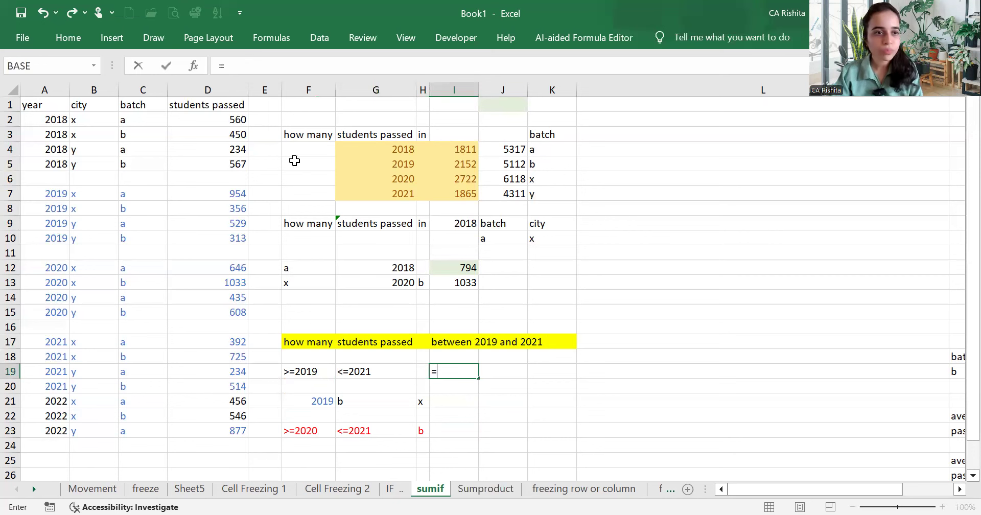
pyautogui.write('SUMIF(')
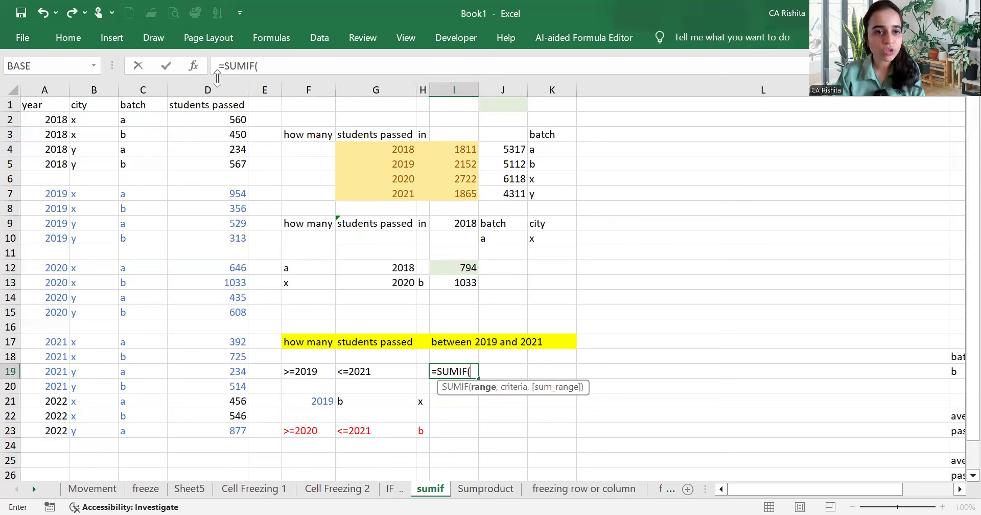
pyautogui.click(219, 90)
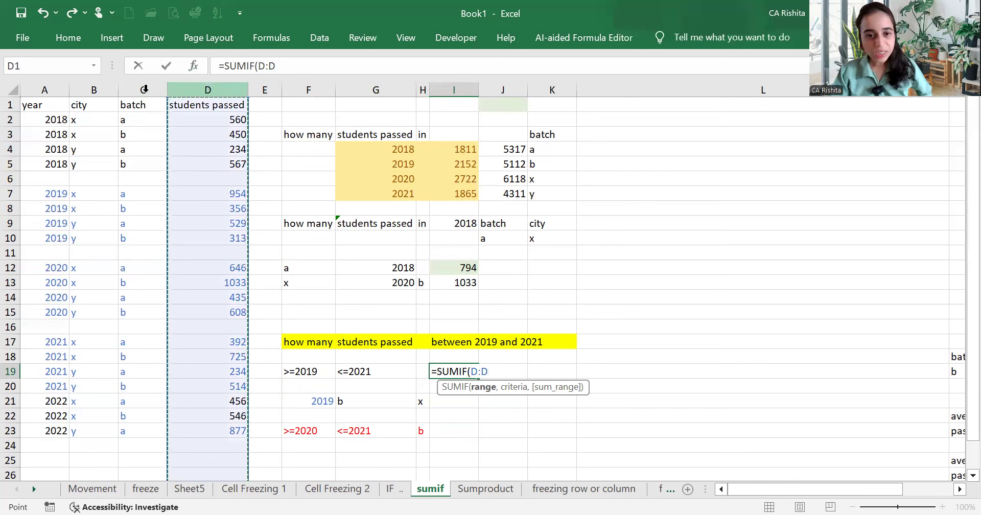
pyautogui.write(',')
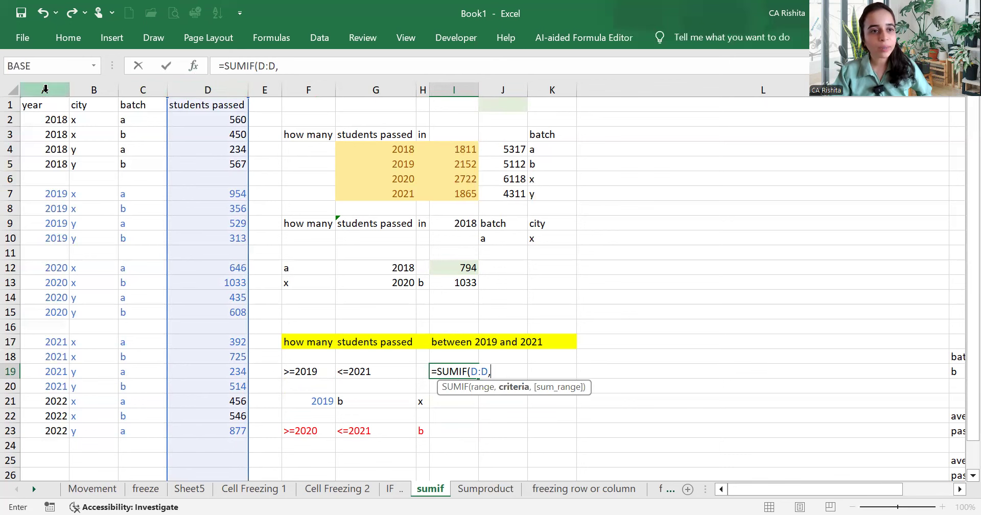
pyautogui.click(45, 89)
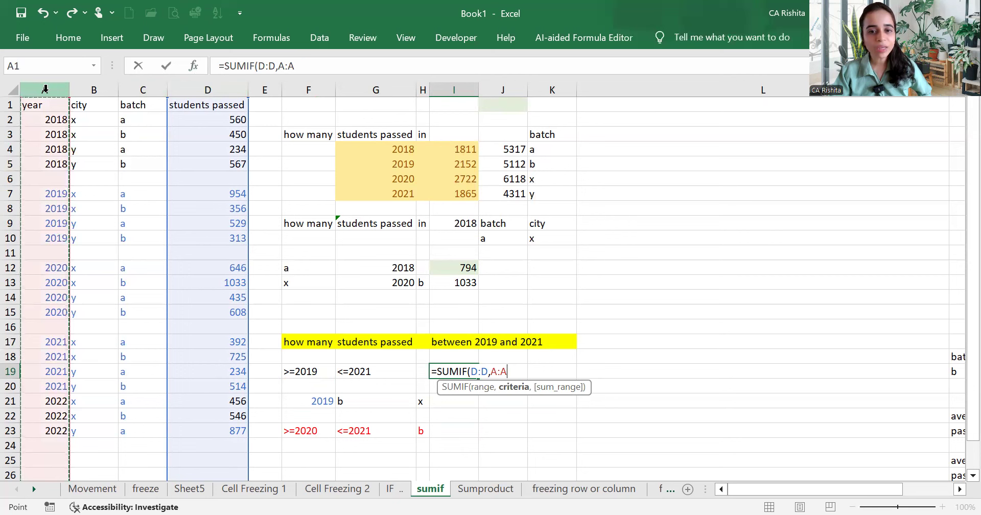
# Try to complete the I19 SUMIF formula with F19 as the lower year limit and A:A,G19 for the upper limit.
pyautogui.write(',')
pyautogui.click(325, 369)
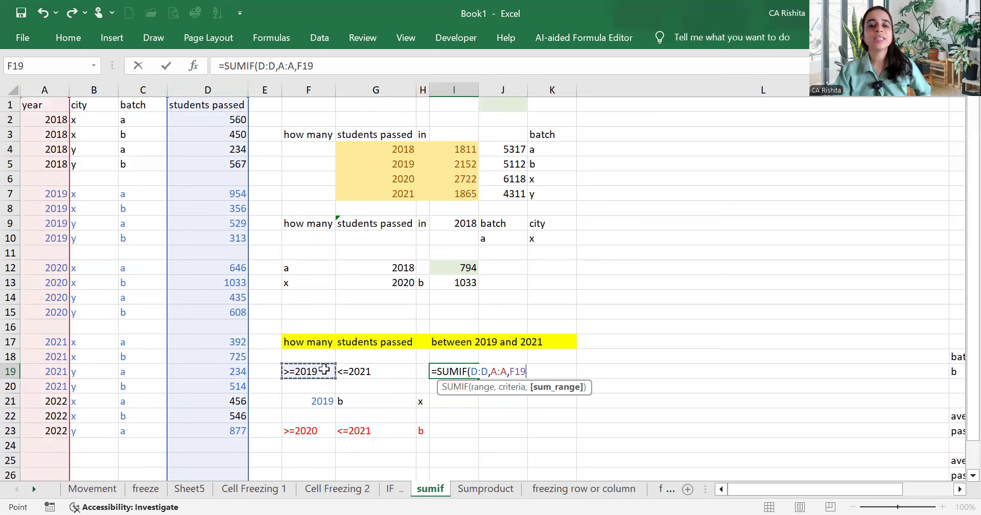
pyautogui.write(',')
pyautogui.click(33, 91)
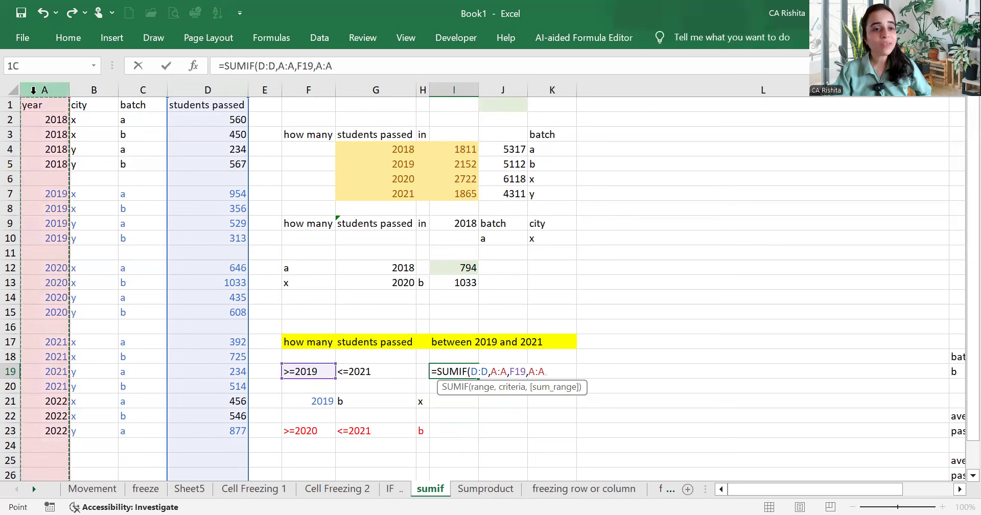
pyautogui.write(',')
pyautogui.click(393, 376)
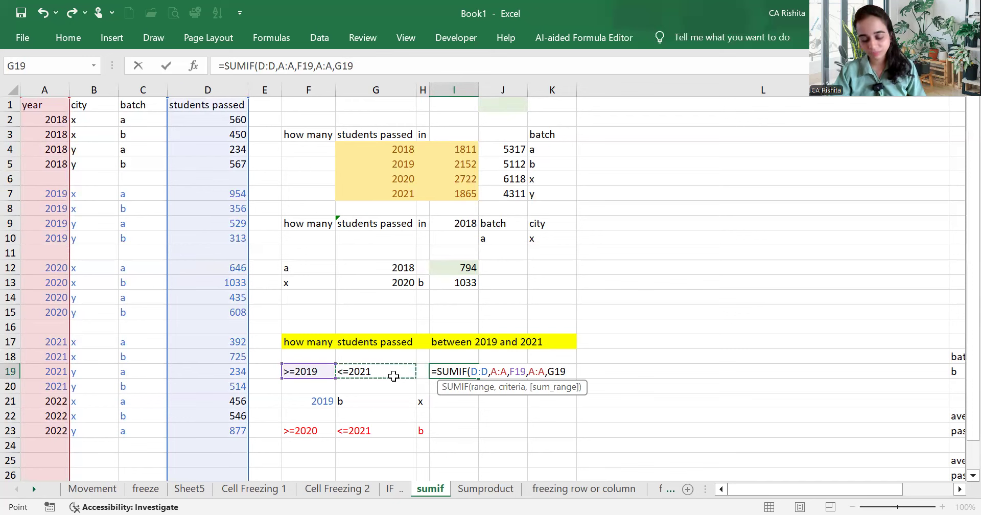
pyautogui.press('Return')
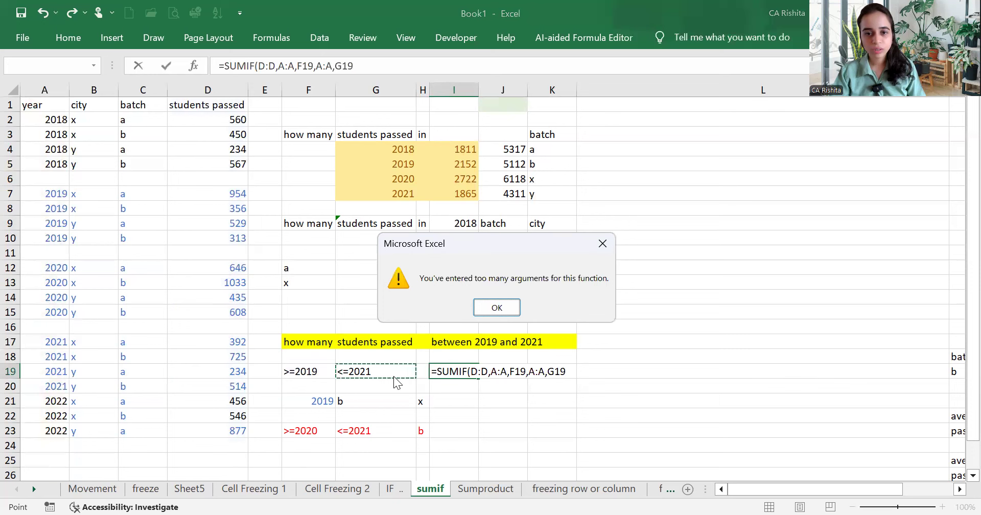
pyautogui.press('Return')
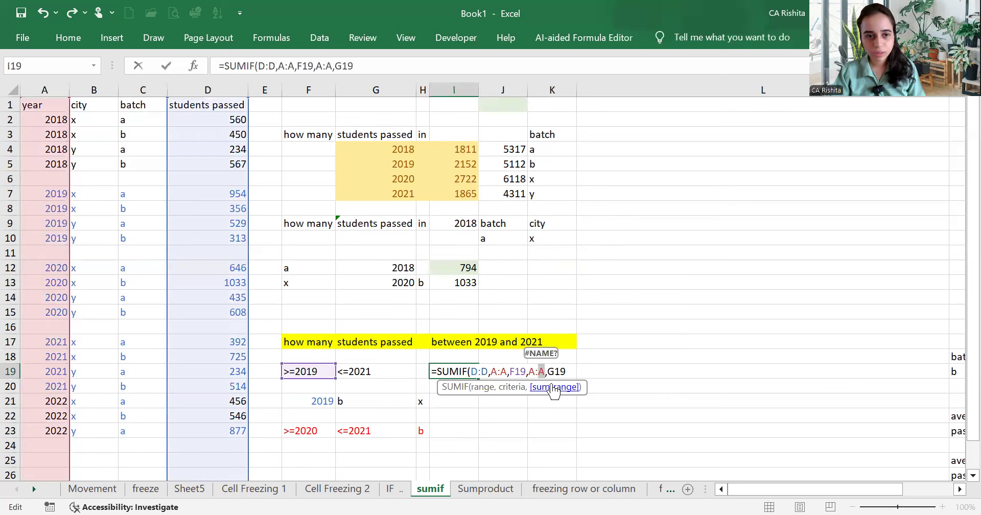
# Try to rework the I19 SUMIF formula by clearing its last arguments and re-entering F19 after the year column A:A.
pyautogui.click(578, 372)
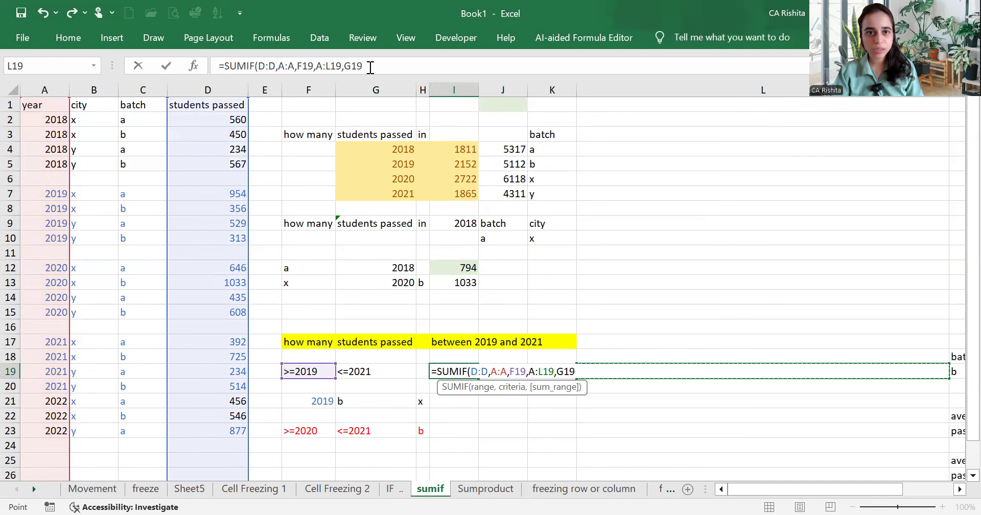
pyautogui.moveTo(370, 67); pyautogui.dragTo(302, 68)
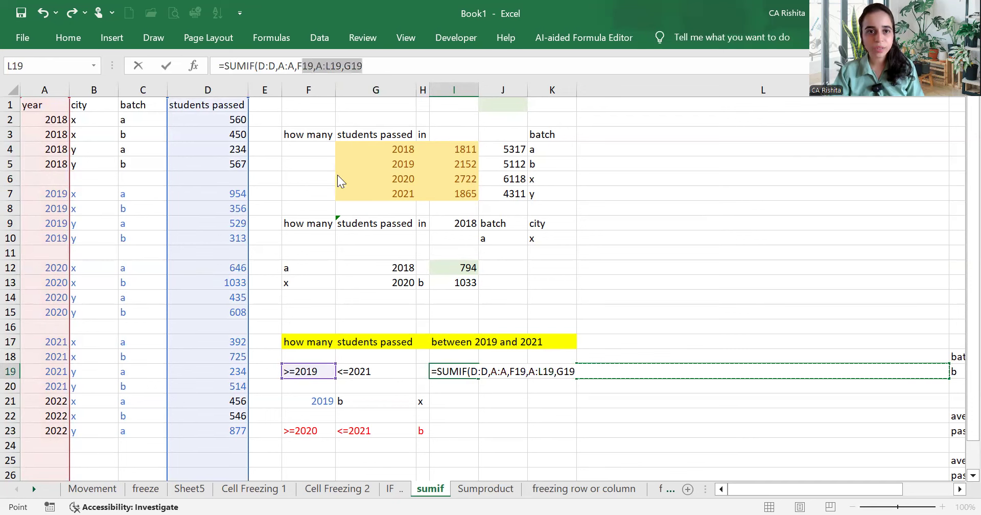
pyautogui.press('BackSpace')
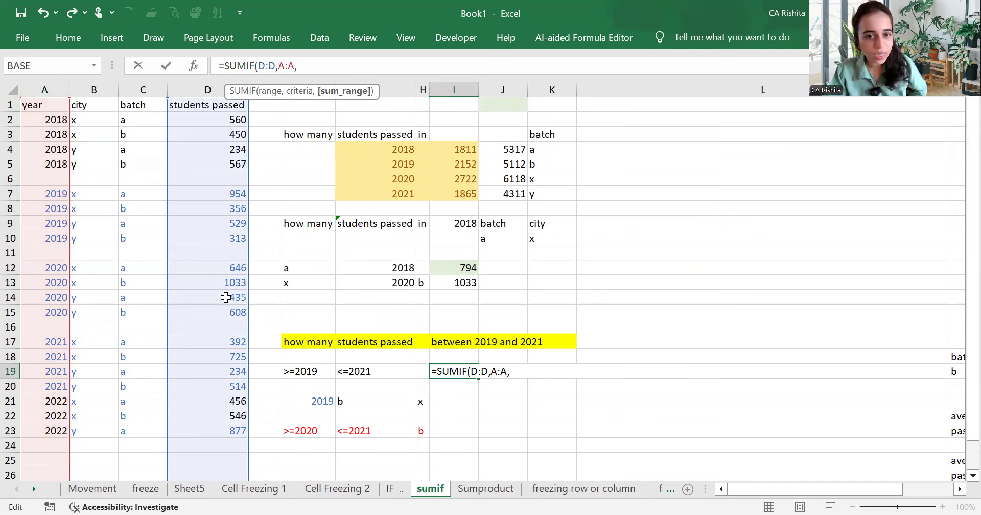
pyautogui.write(',')
pyautogui.press('BackSpace')
pyautogui.click(318, 369)
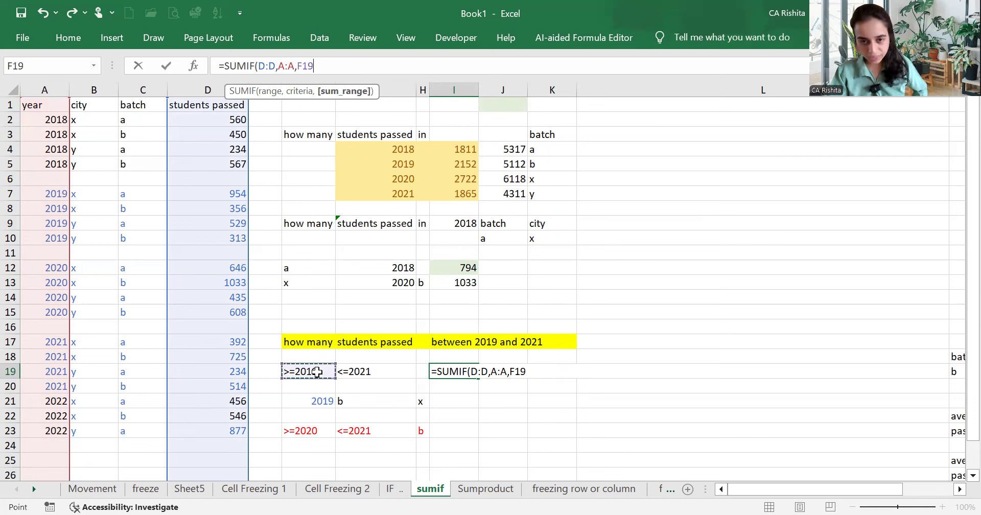
pyautogui.write(',')
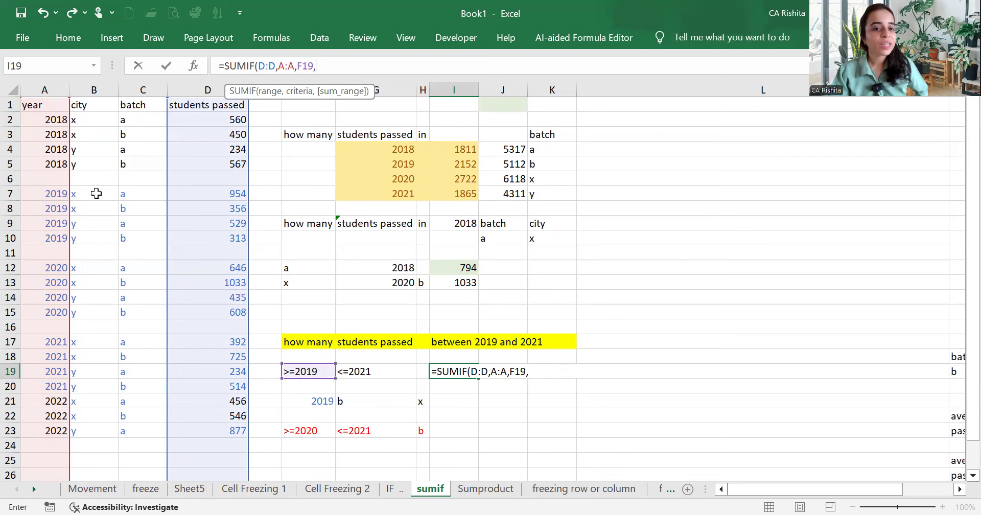
pyautogui.click(548, 374)
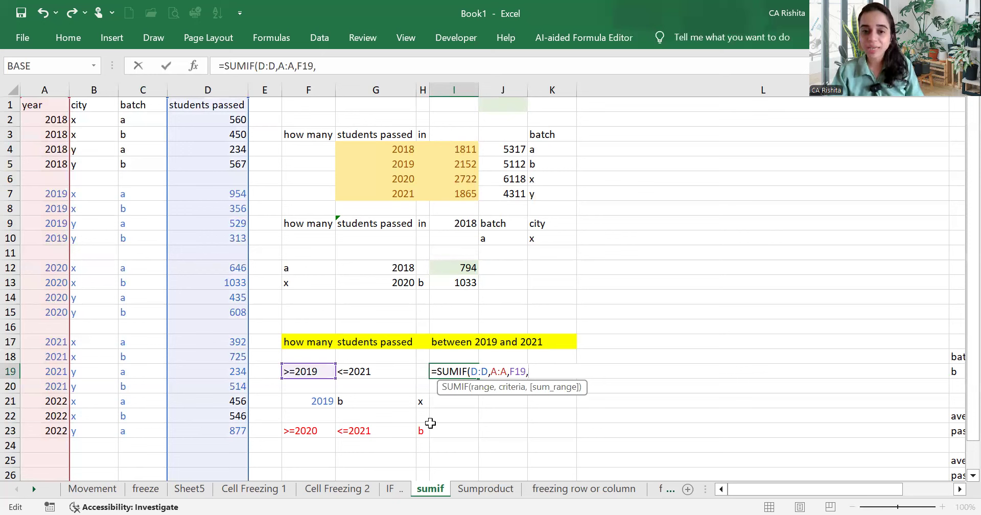
# Remove all arguments from the I19 formula and change its function from SUMIF to SUMIFS.
pyautogui.press('BackSpace')
pyautogui.press('BackSpace')
pyautogui.press('BackSpace')
pyautogui.press('BackSpace')
pyautogui.press('BackSpace')
pyautogui.press('BackSpace')
pyautogui.press('BackSpace')
pyautogui.press('BackSpace')
pyautogui.press('BackSpace')
pyautogui.press('BackSpace')
pyautogui.press('BackSpace')
pyautogui.press('BackSpace')
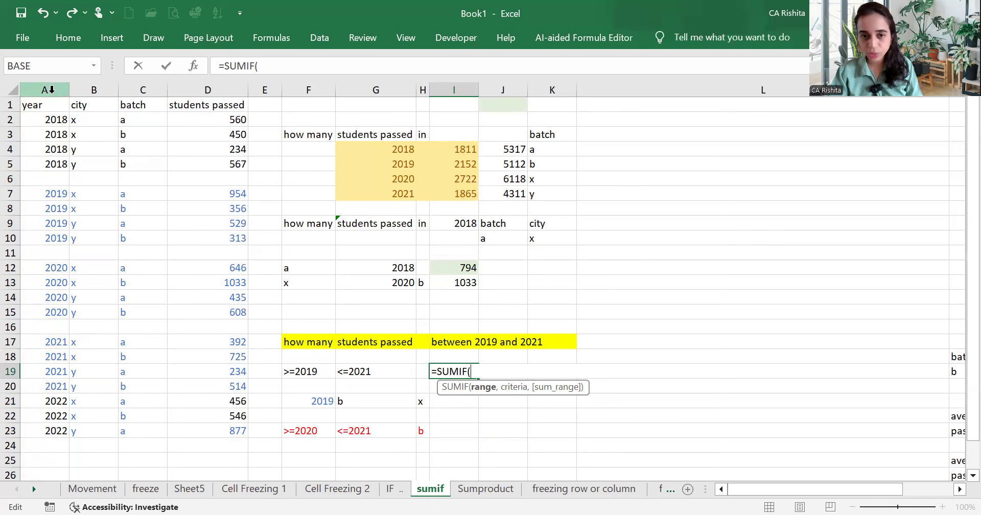
pyautogui.press('BackSpace')
pyautogui.write('s')
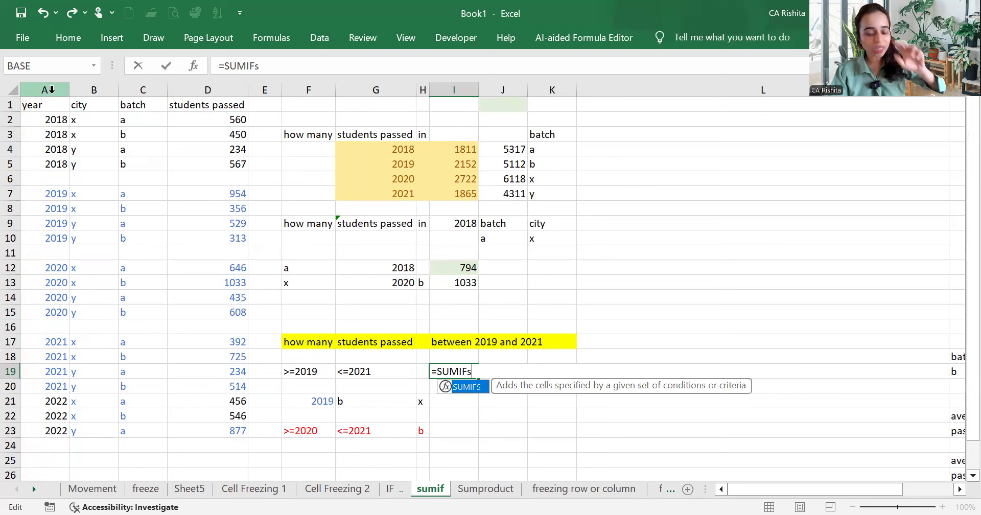
pyautogui.press('Tab')
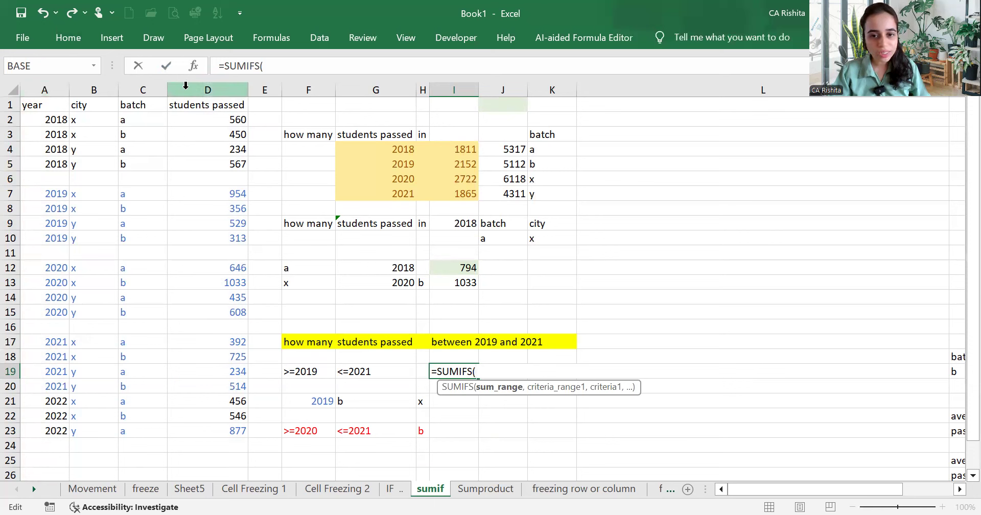
# Complete the I19 SUMIFS formula with sum range D:D and year column A:A tested against both F19 and G19.
pyautogui.click(186, 86)
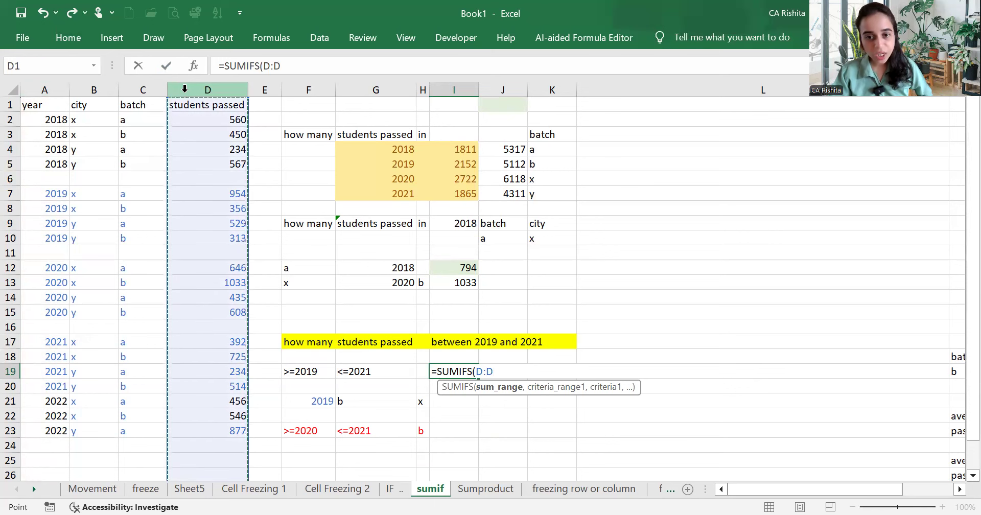
pyautogui.write(',')
pyautogui.click(35, 87)
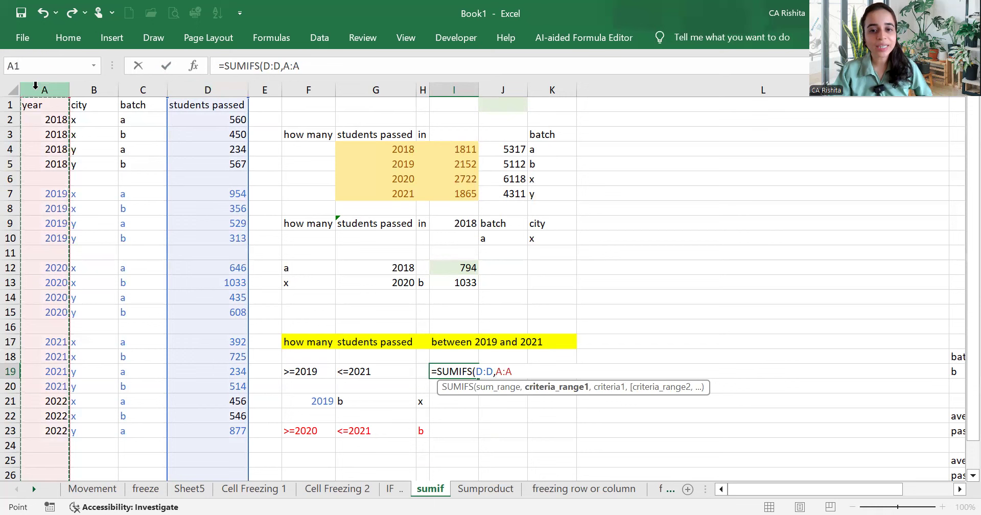
pyautogui.write(',')
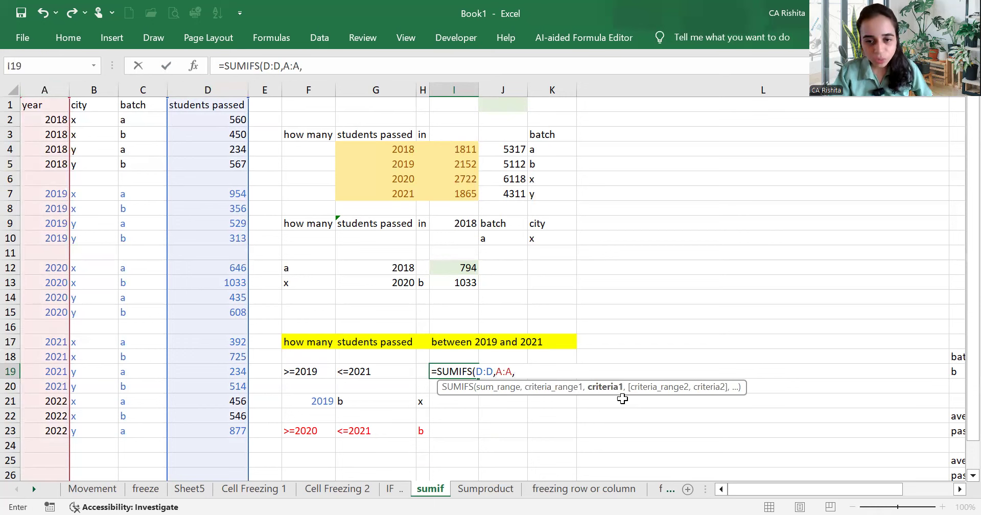
pyautogui.click(318, 375)
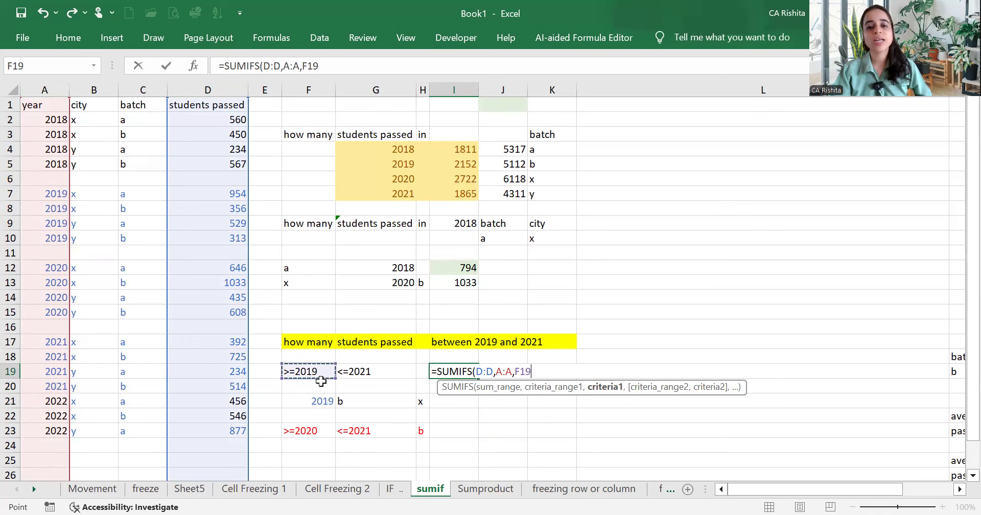
pyautogui.write(',')
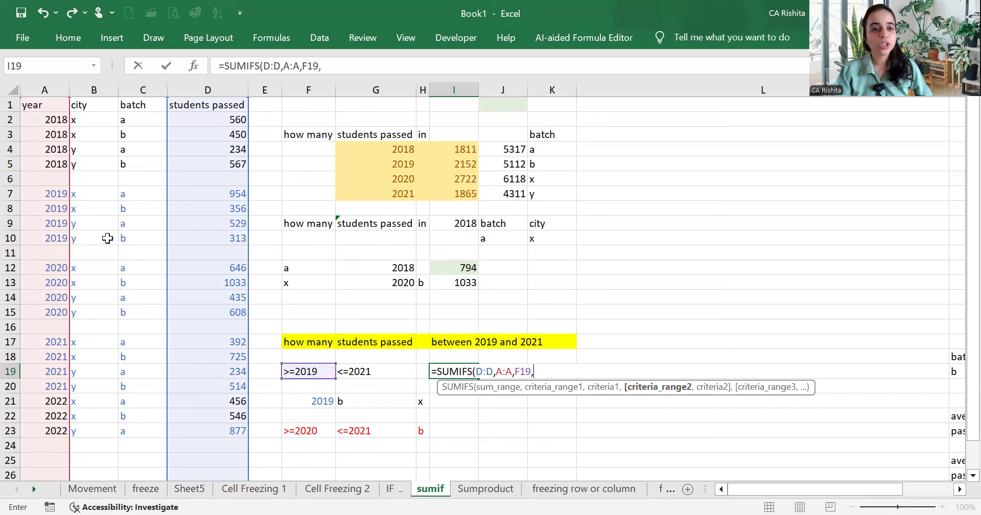
pyautogui.click(39, 91)
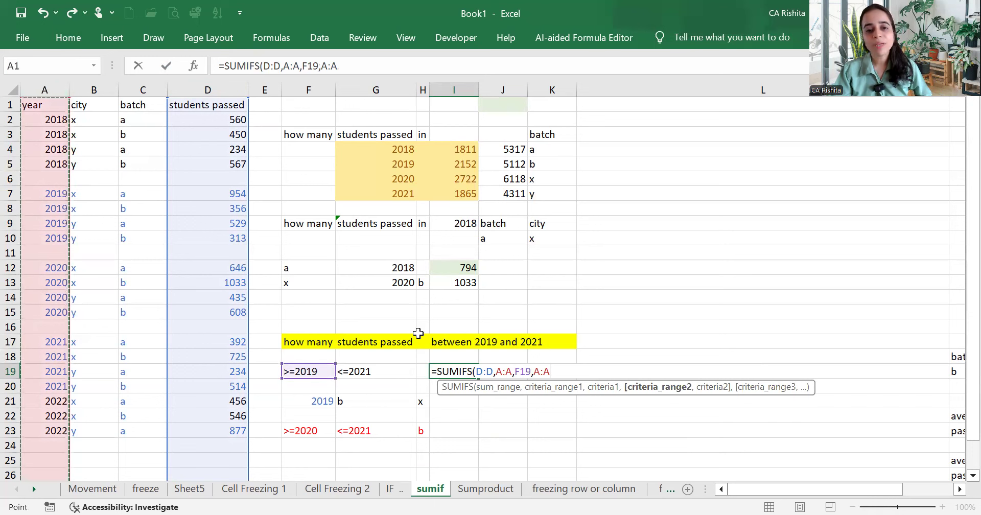
pyautogui.write(',')
pyautogui.click(381, 372)
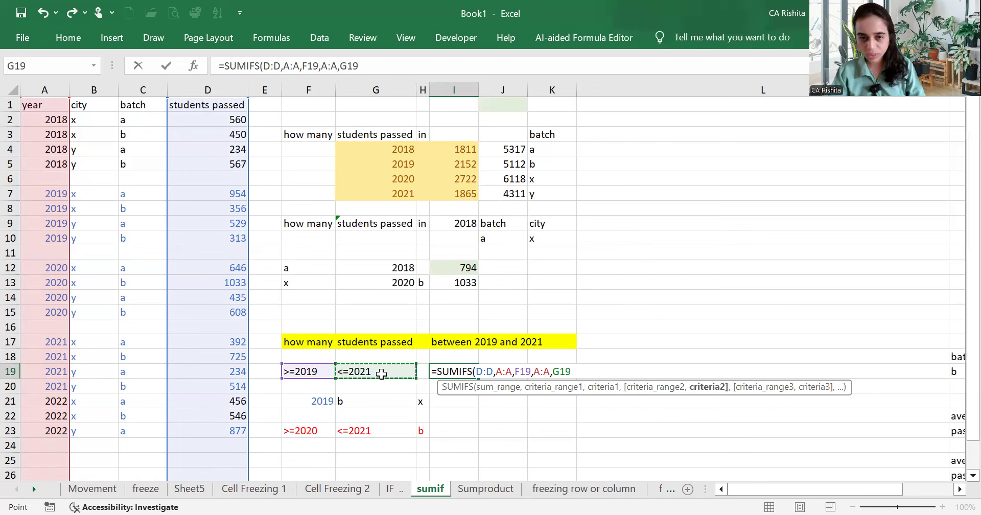
pyautogui.press('Return')
# Check the I19 total against the sum of the 2019 to 2021 values in D7:D20.
pyautogui.click(454, 372)
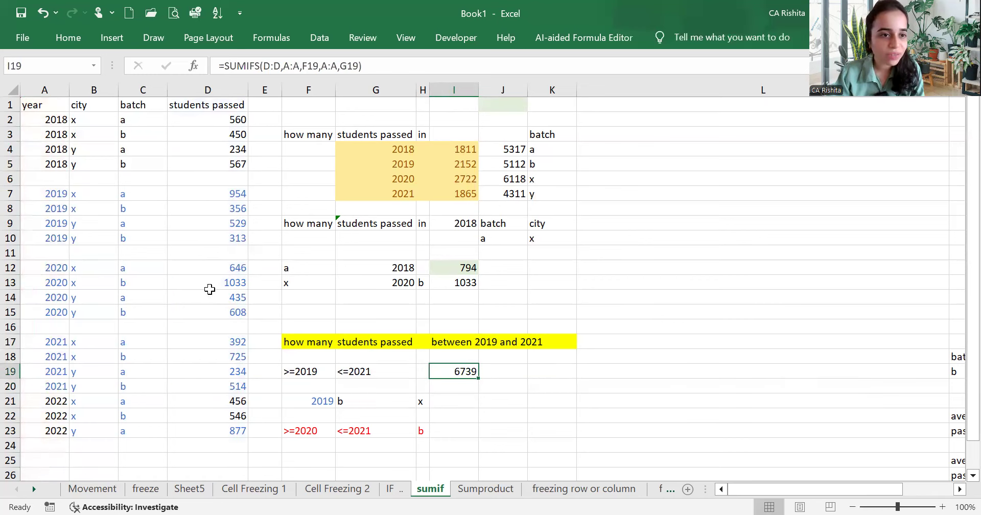
pyautogui.moveTo(222, 192); pyautogui.dragTo(226, 383)
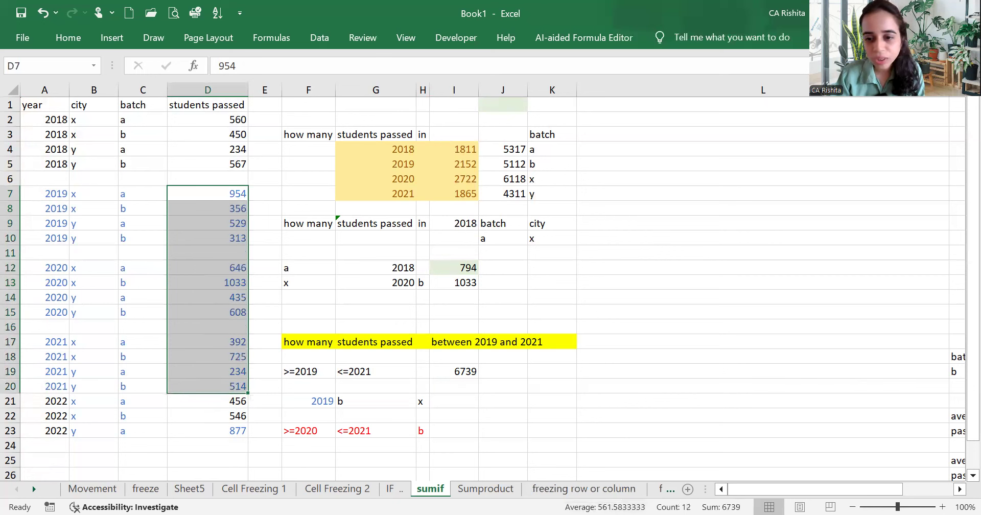
# Copy the SUMIFS formula from I19 into I23 for the 2020 to 2021 criteria in row 23.
pyautogui.click(465, 373)
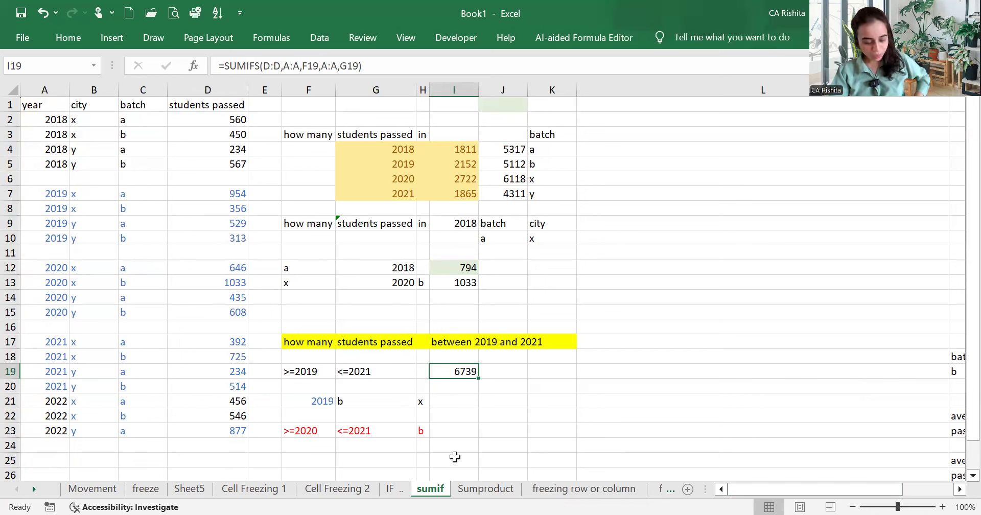
pyautogui.hotkey('ctrl', 'c')
pyautogui.click(460, 430)
pyautogui.hotkey('ctrl', 'v')
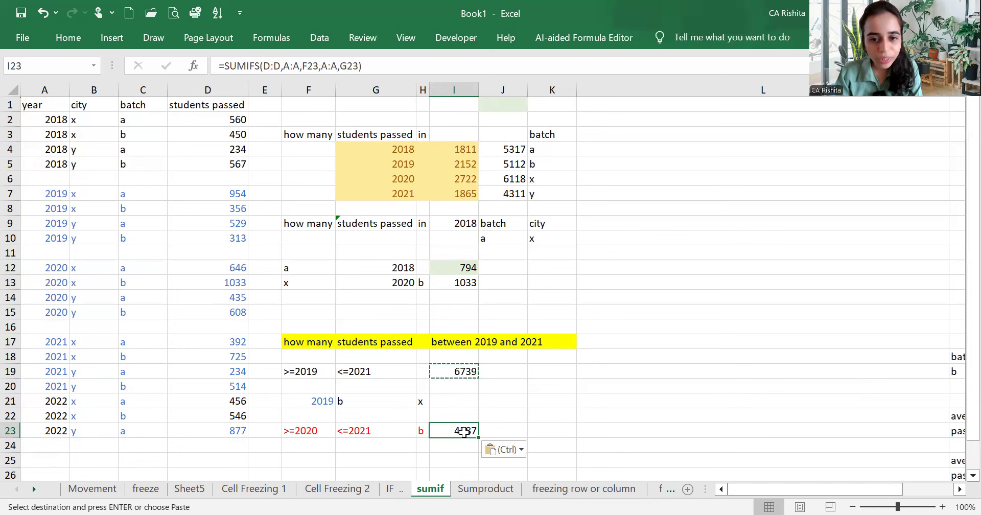
# Review the references of the I23 formula and check its total against the sum of D12:D20.
pyautogui.doubleClick(463, 431)
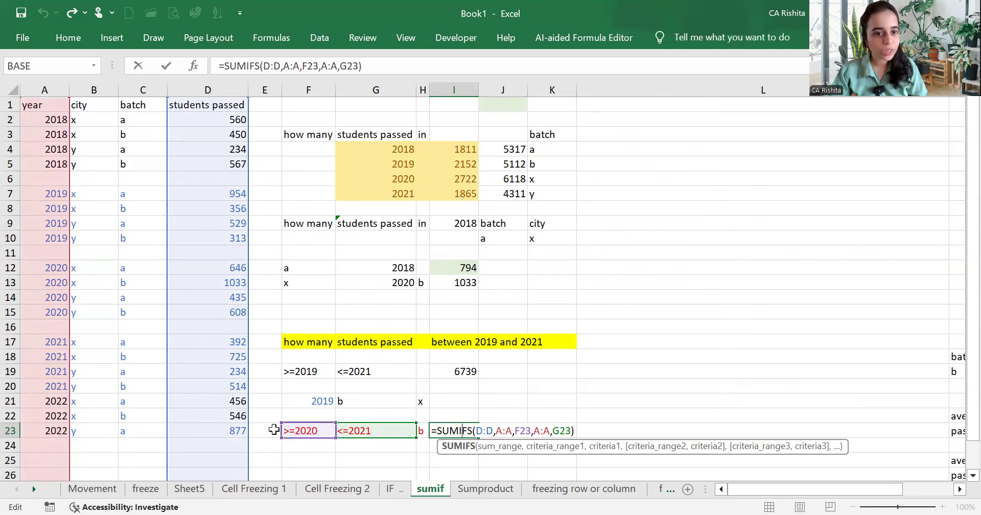
pyautogui.press('Return')
pyautogui.moveTo(228, 268); pyautogui.dragTo(240, 389)
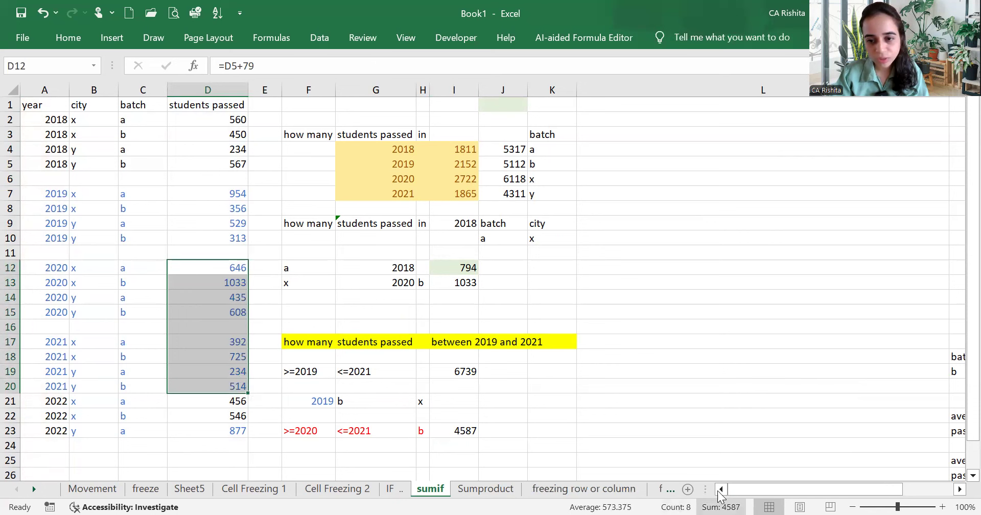
pyautogui.click(464, 430)
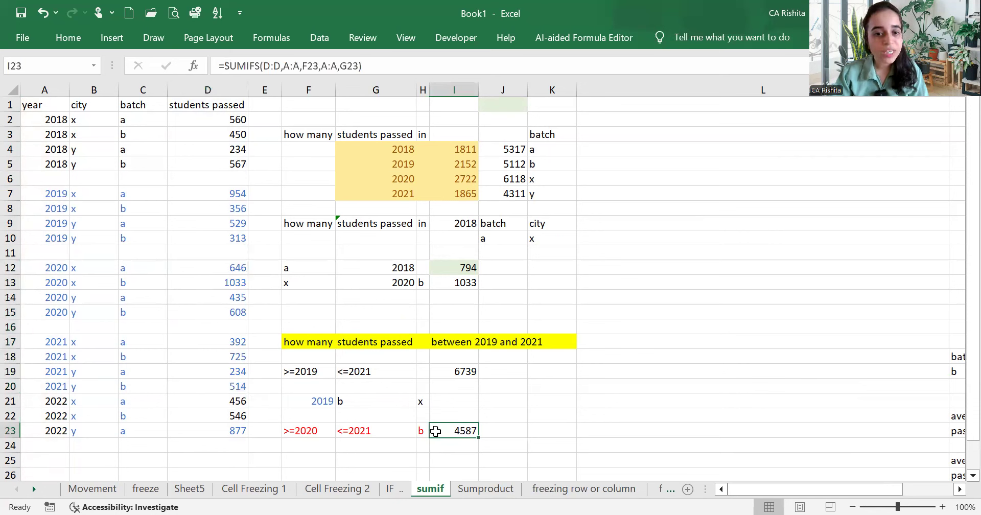
pyautogui.click(426, 431)
# Extend the I23 SUMIFS formula with the batch column C:C and cell C8 as the third criterion.
pyautogui.doubleClick(454, 432)
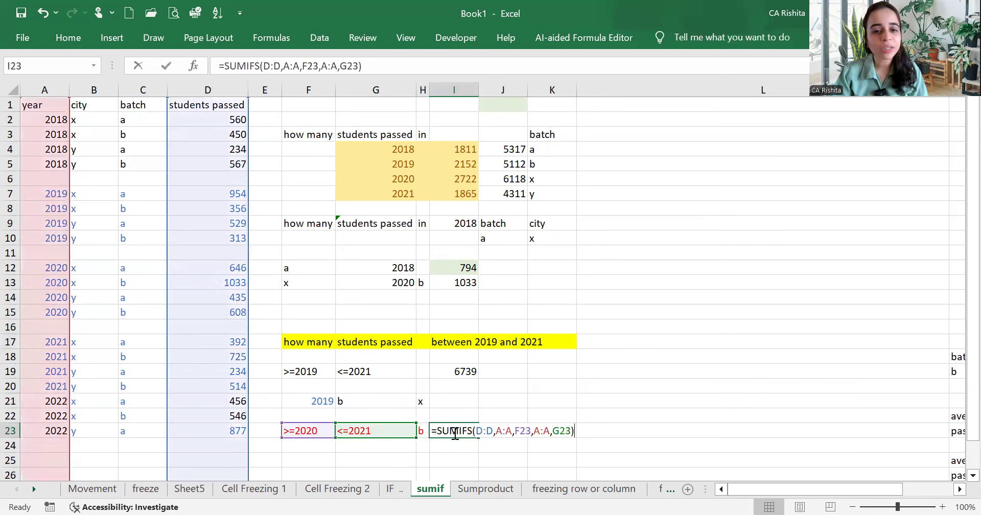
pyautogui.click(576, 431)
pyautogui.click(493, 431)
pyautogui.doubleClick(493, 431)
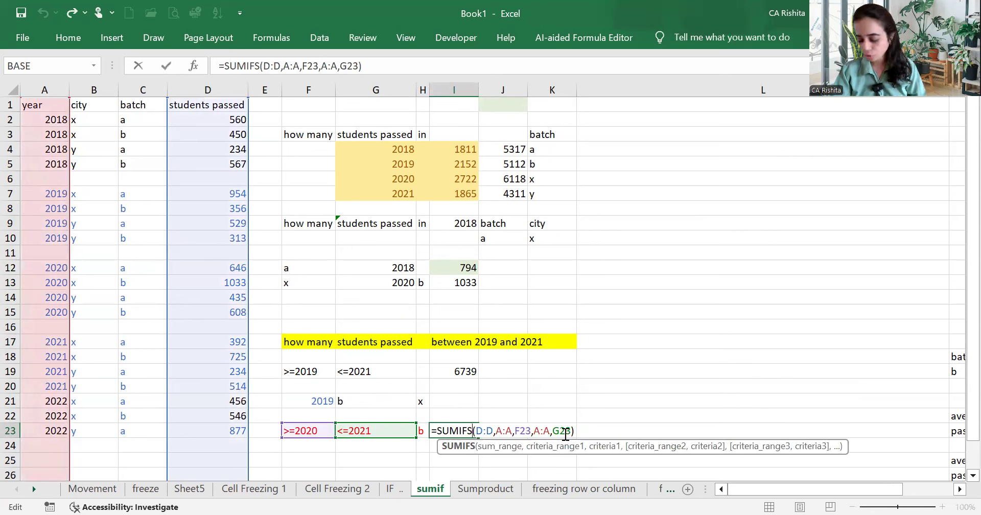
pyautogui.press('End')
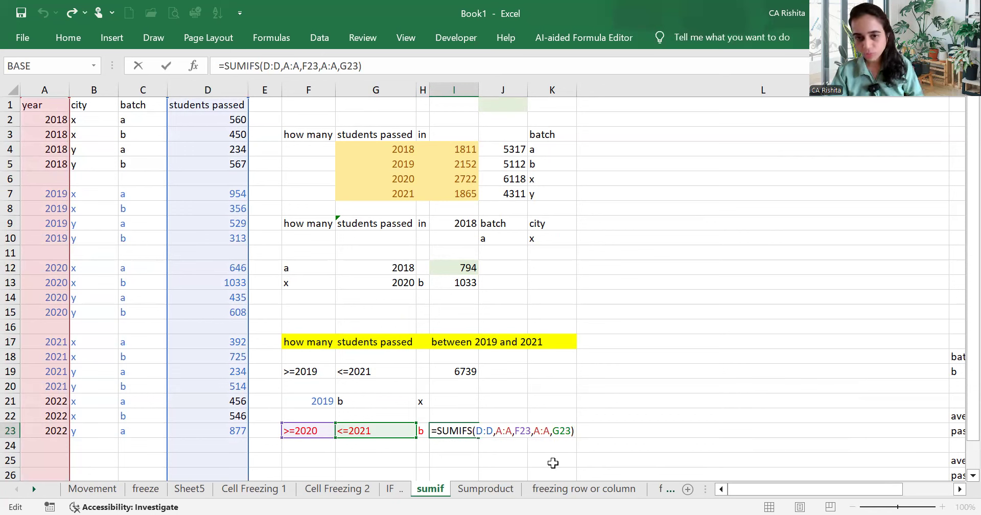
pyautogui.press('BackSpace')
pyautogui.write(',C:C')
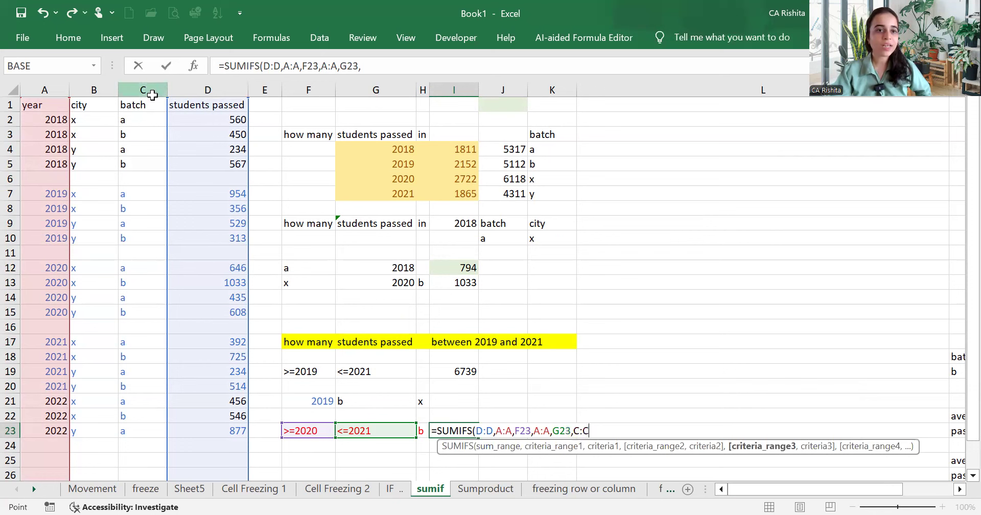
pyautogui.click(151, 91)
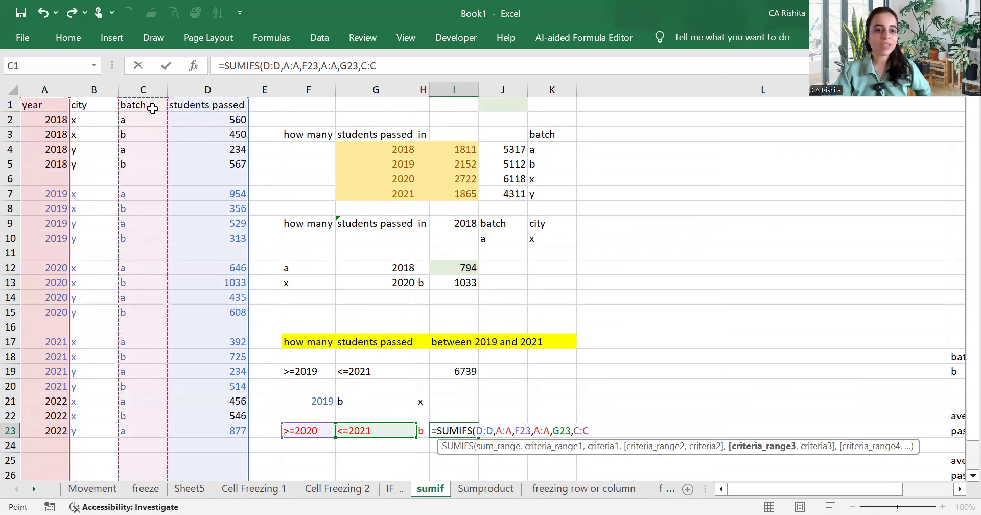
pyautogui.write(',')
pyautogui.click(138, 208)
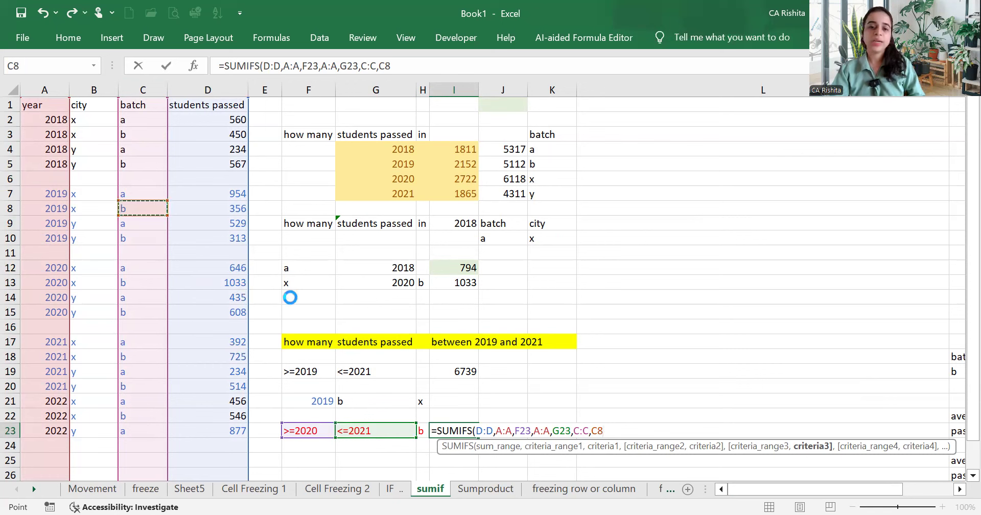
pyautogui.press('Return')
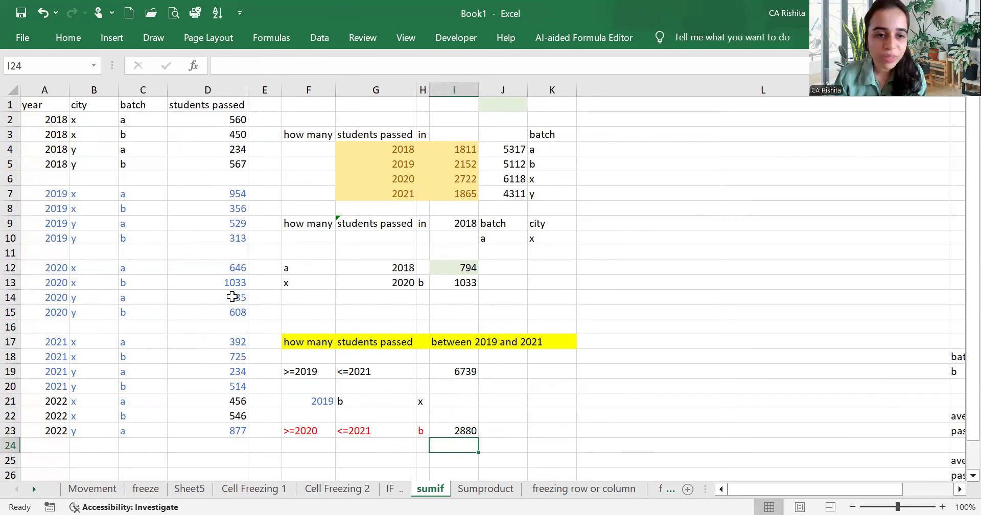
pyautogui.click(465, 431)
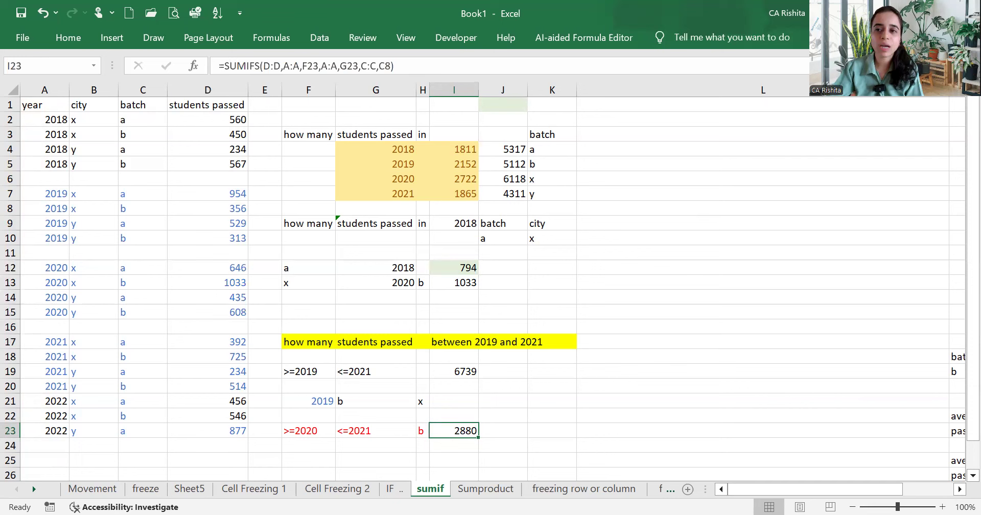
# Shrink columns F to K to a very narrow width and resize column L to bring the batch-count questions into view.
pyautogui.moveTo(317, 90); pyautogui.dragTo(536, 89)
pyautogui.moveTo(691, 90); pyautogui.dragTo(335, 131)
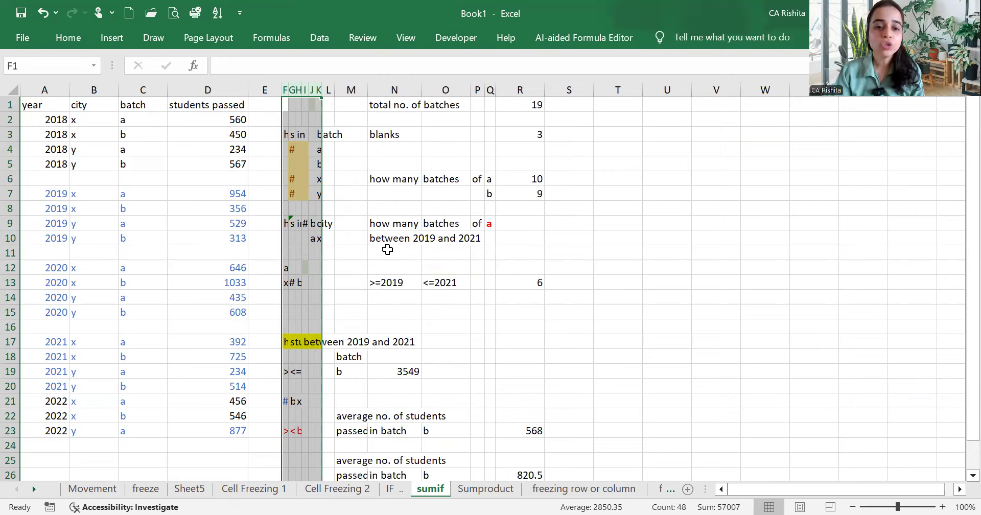
pyautogui.scroll(-1, 387, 249)
pyautogui.scroll(1, 387, 249)
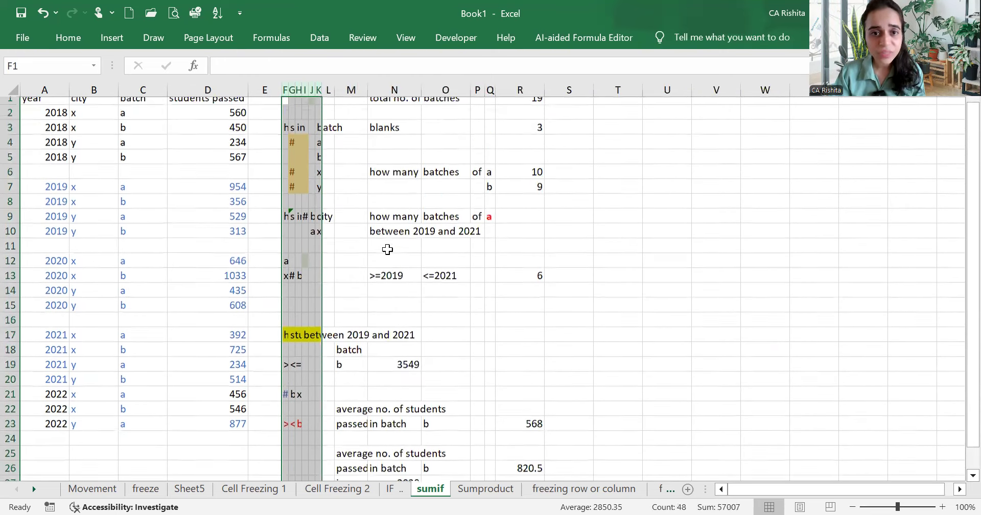
pyautogui.moveTo(368, 91); pyautogui.dragTo(404, 86)
pyautogui.moveTo(334, 88); pyautogui.dragTo(423, 88)
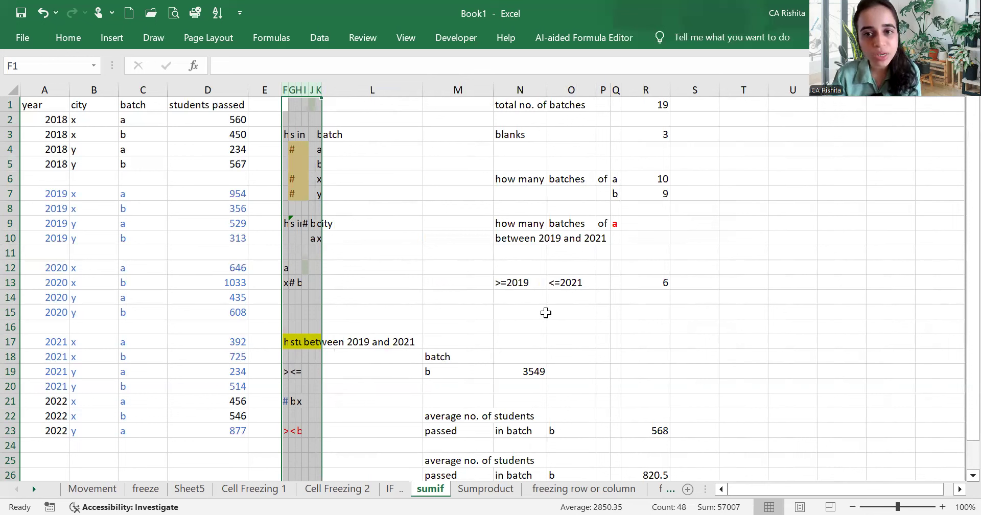
# Clear the existing results in column R from R1 down to R26.
pyautogui.click(637, 105)
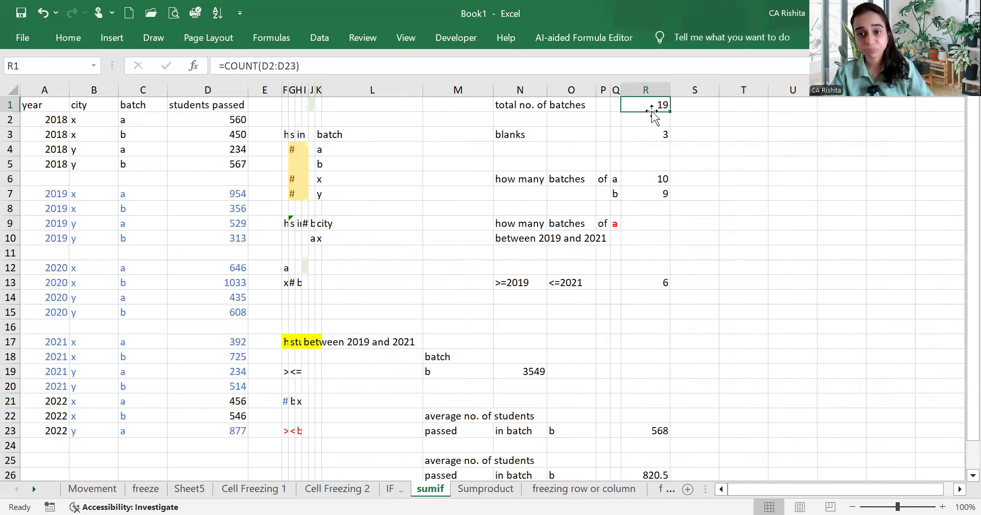
pyautogui.moveTo(653, 107); pyautogui.dragTo(673, 470)
pyautogui.press('Delete')
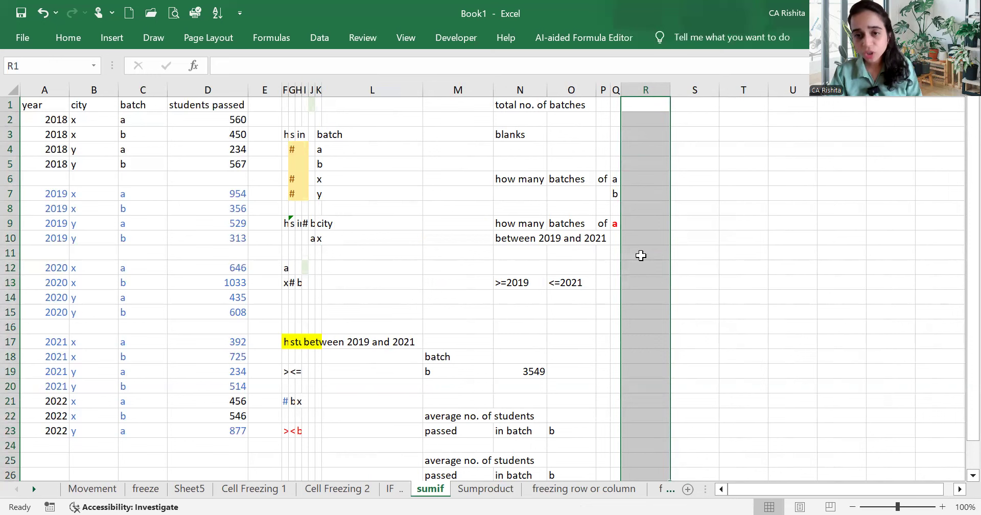
# Try to total the batches in R1 with a COUNT formula over the batch letters in C2:C23.
pyautogui.click(649, 108)
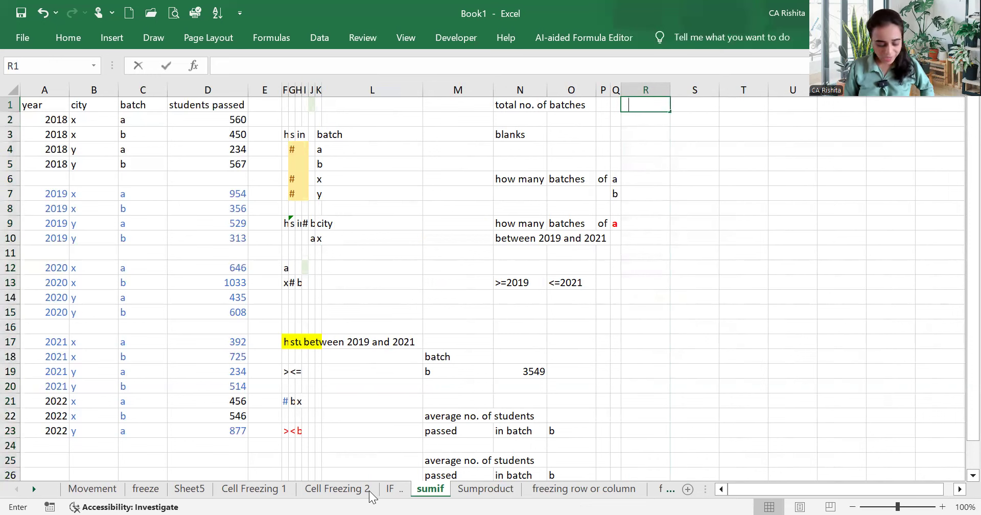
pyautogui.write('=')
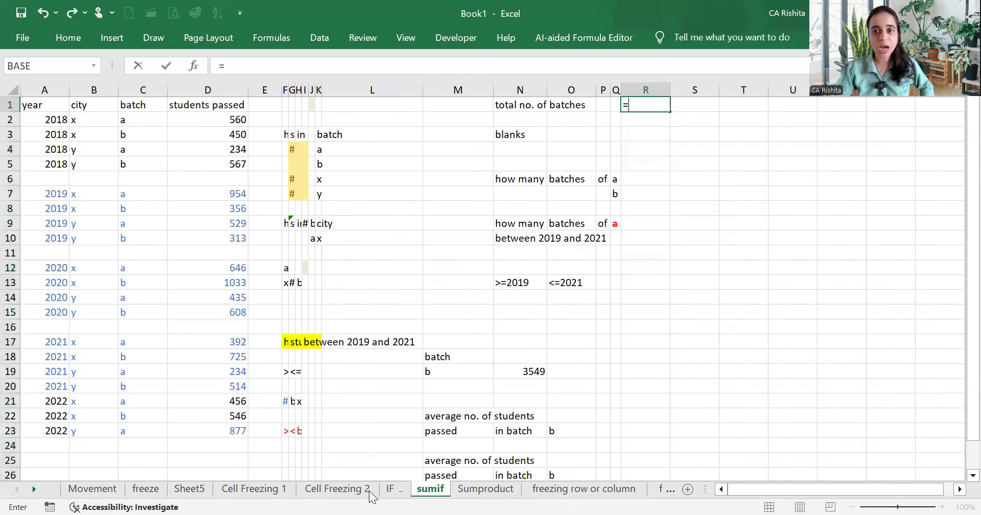
pyautogui.write('COUNT(')
pyautogui.moveTo(220, 109); pyautogui.dragTo(236, 339)
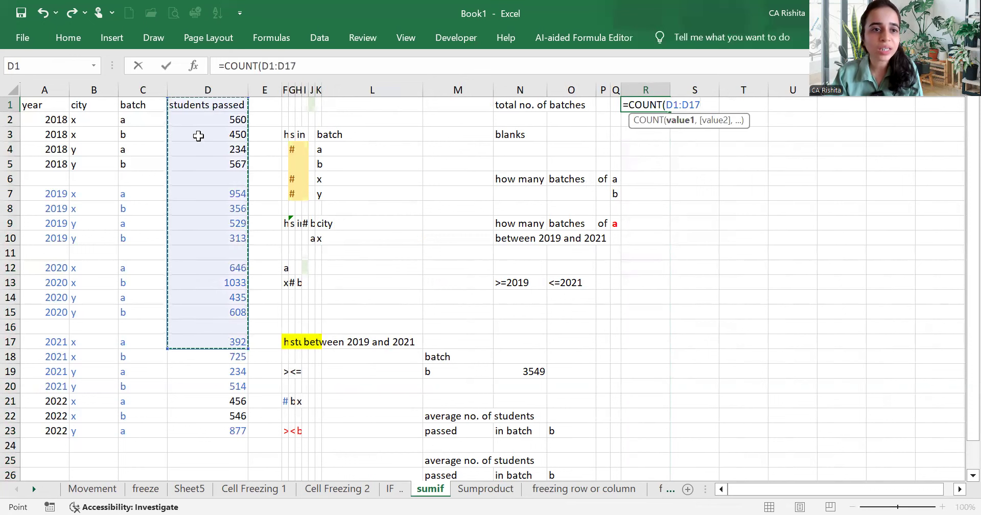
pyautogui.click(153, 105)
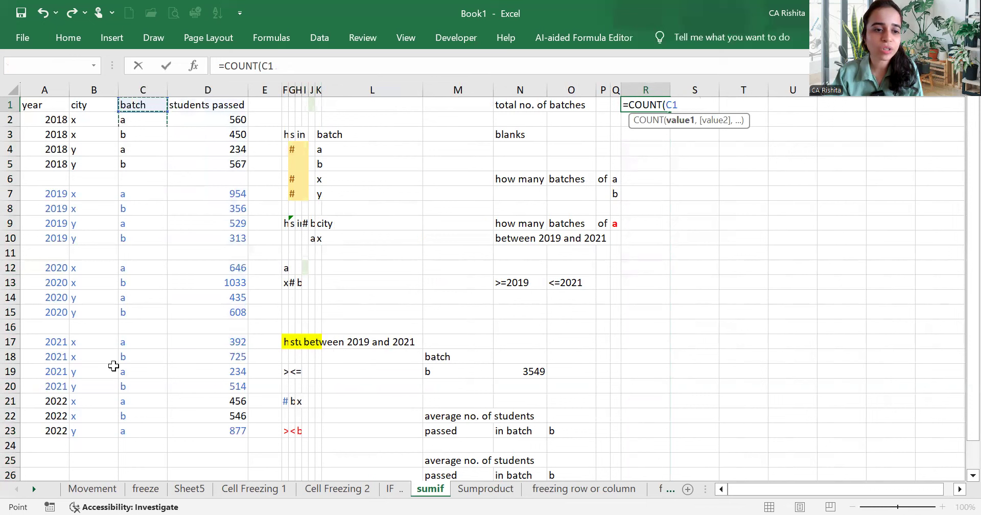
pyautogui.keyDown('shift'); pyautogui.click(127, 430); pyautogui.keyUp('shift')
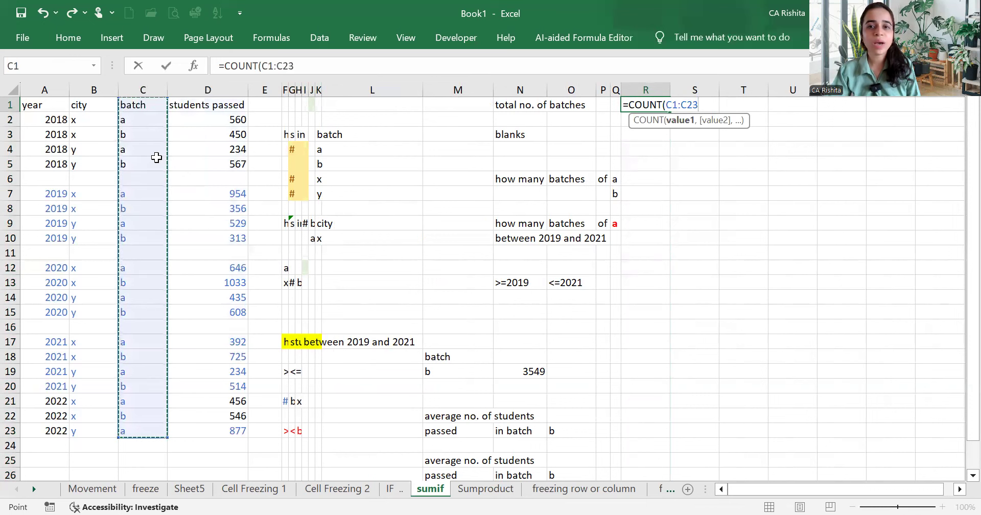
pyautogui.moveTo(149, 125); pyautogui.dragTo(135, 427)
pyautogui.press('Return')
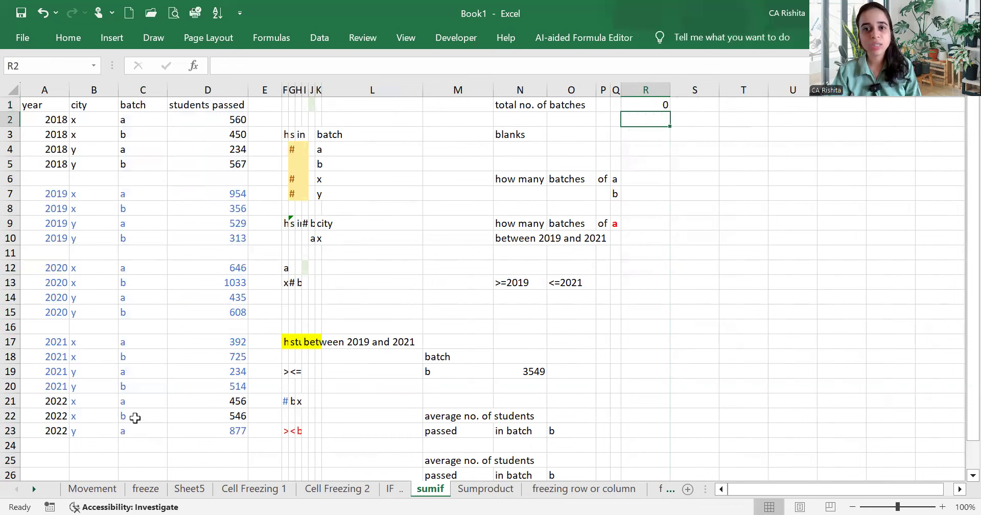
# Replace the R1 formula with COUNT over the students passed figures in D2:D23.
pyautogui.click(645, 105)
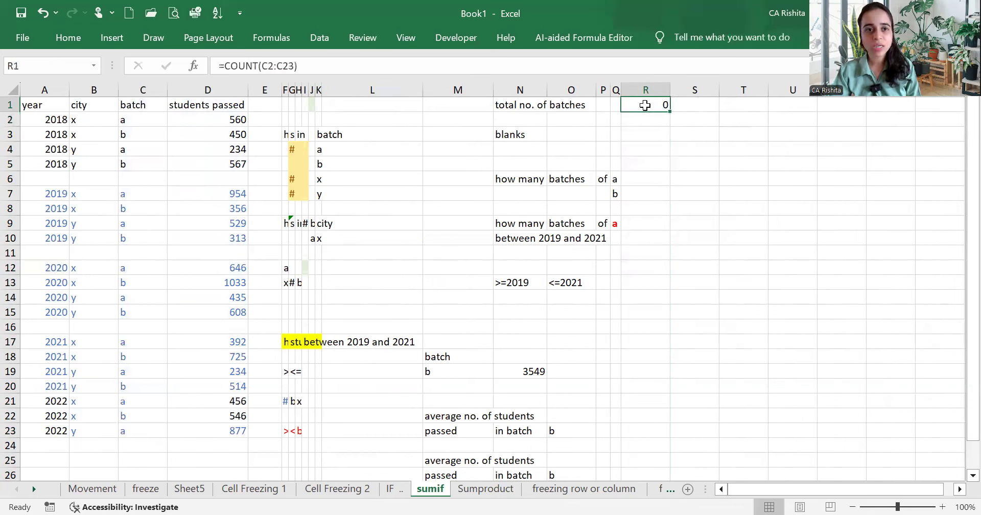
pyautogui.write('=')
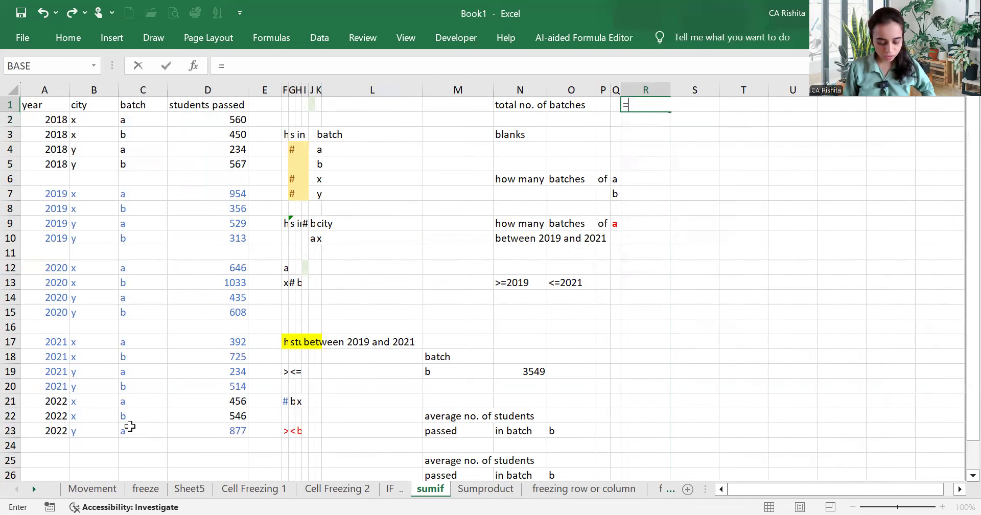
pyautogui.write('count')
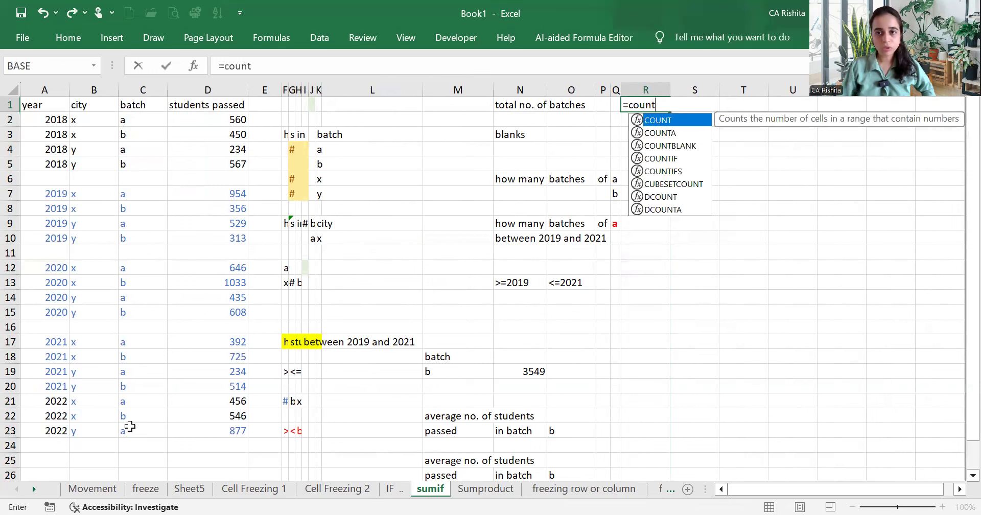
pyautogui.write('(')
pyautogui.click(214, 119)
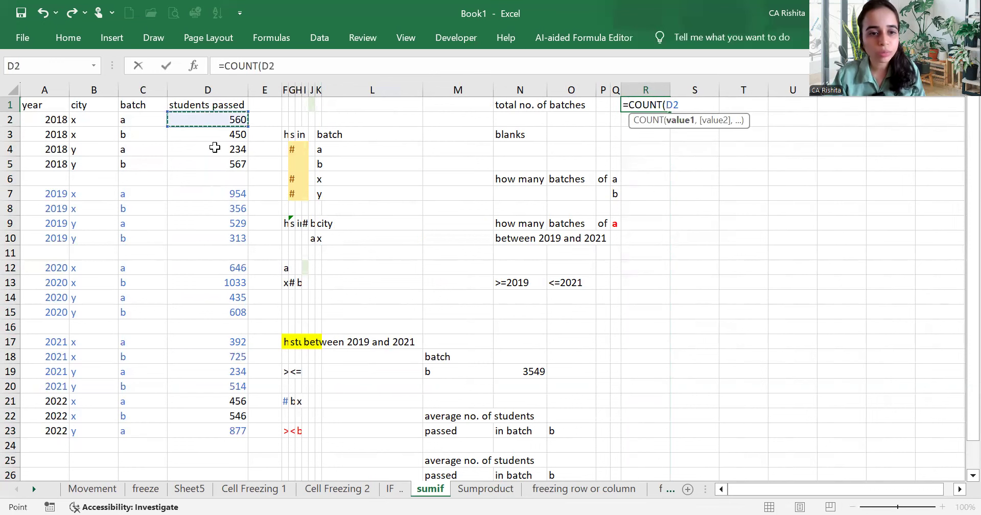
pyautogui.keyDown('shift'); pyautogui.click(225, 428); pyautogui.keyUp('shift')
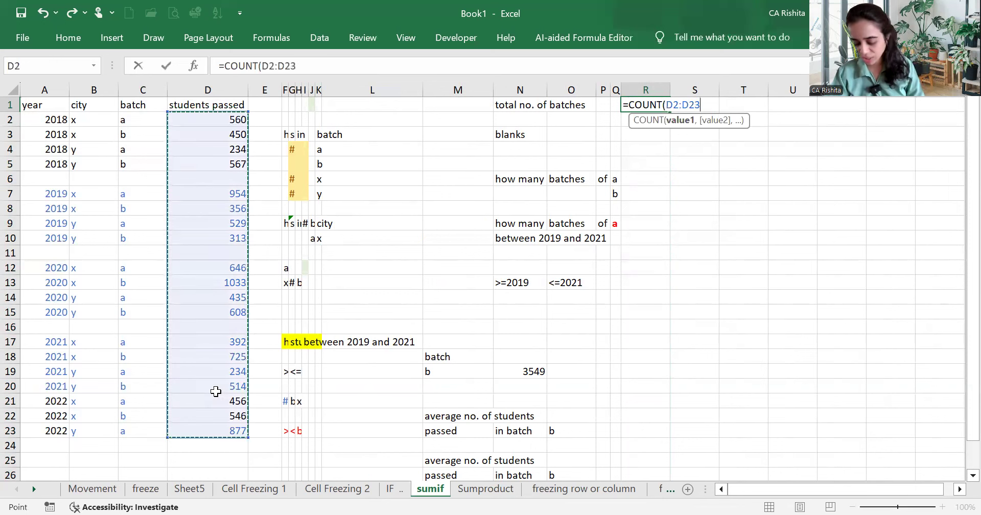
pyautogui.press('Return')
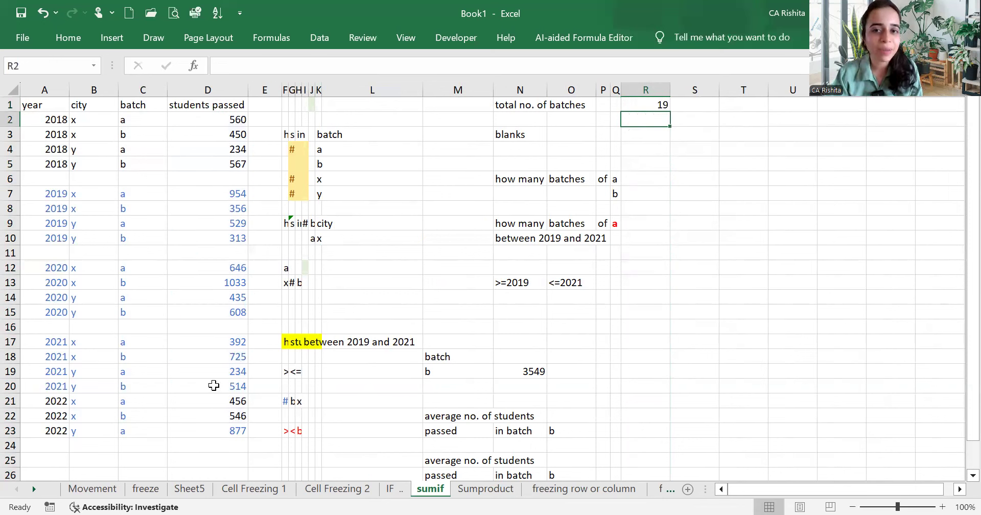
# Count the blank cells among the students passed figures by entering COUNTBLANK over D2:D23 in R3.
pyautogui.press('Down')
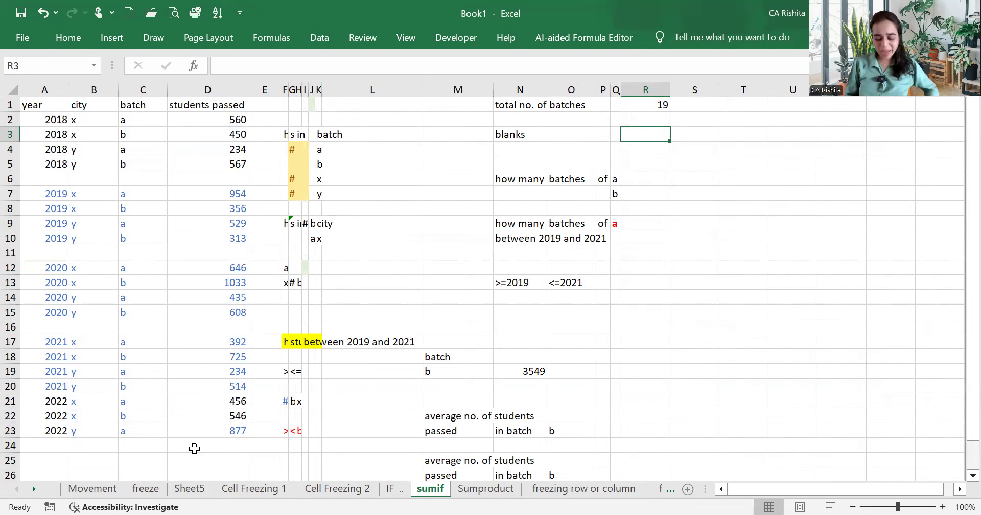
pyautogui.write('=')
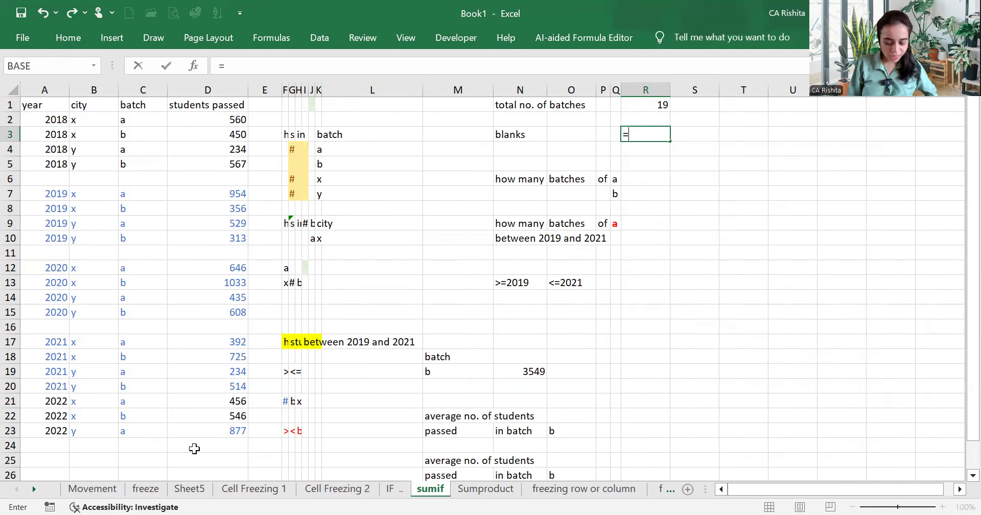
pyautogui.write('countblan')
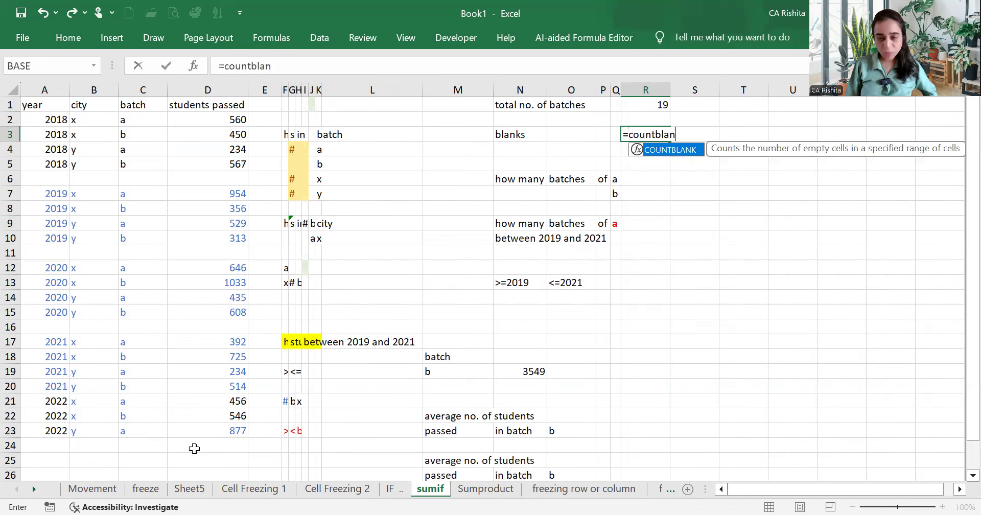
pyautogui.write('k')
pyautogui.press('Tab')
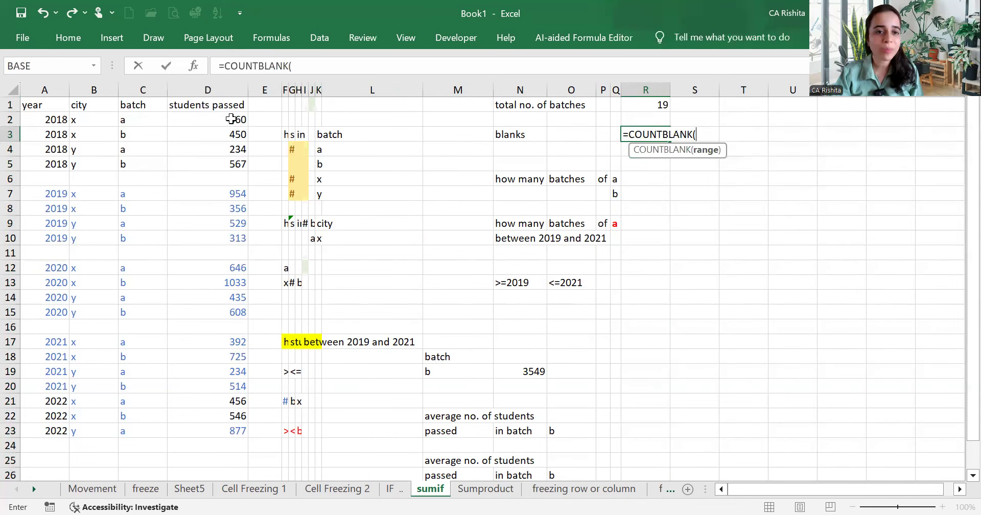
pyautogui.click(231, 117)
pyautogui.keyDown('shift'); pyautogui.click(233, 428); pyautogui.keyUp('shift')
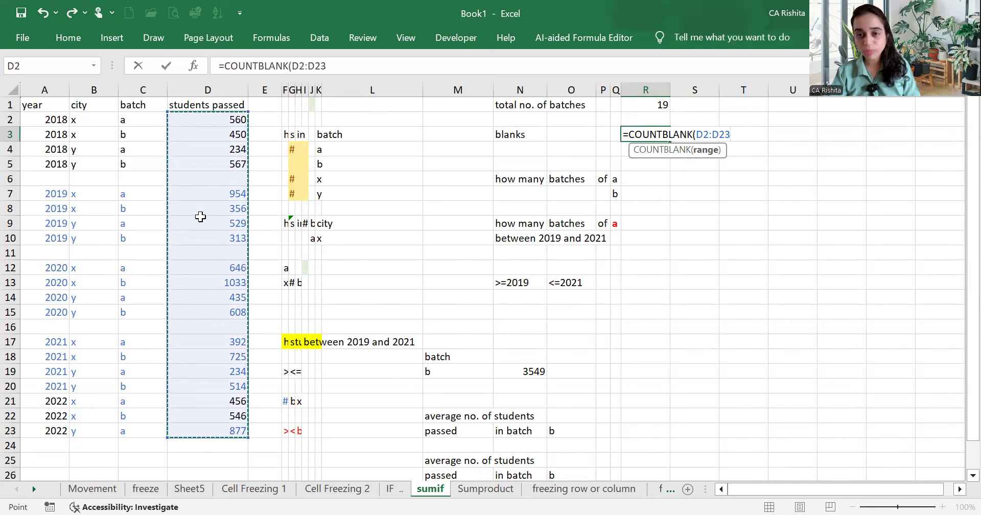
pyautogui.press('Return')
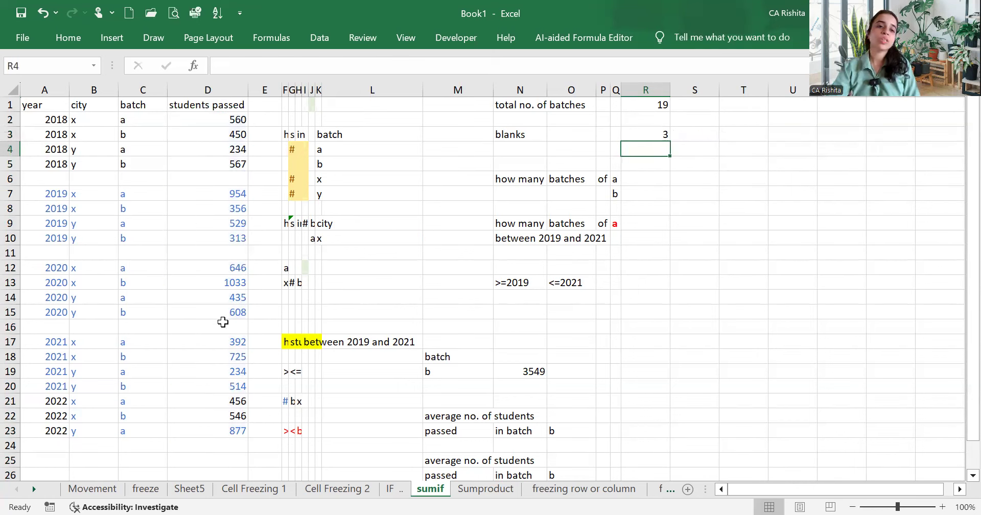
# Count the batches of a in R6 with COUNTIF, using column C:C as range and Q6 as criteria.
pyautogui.click(642, 180)
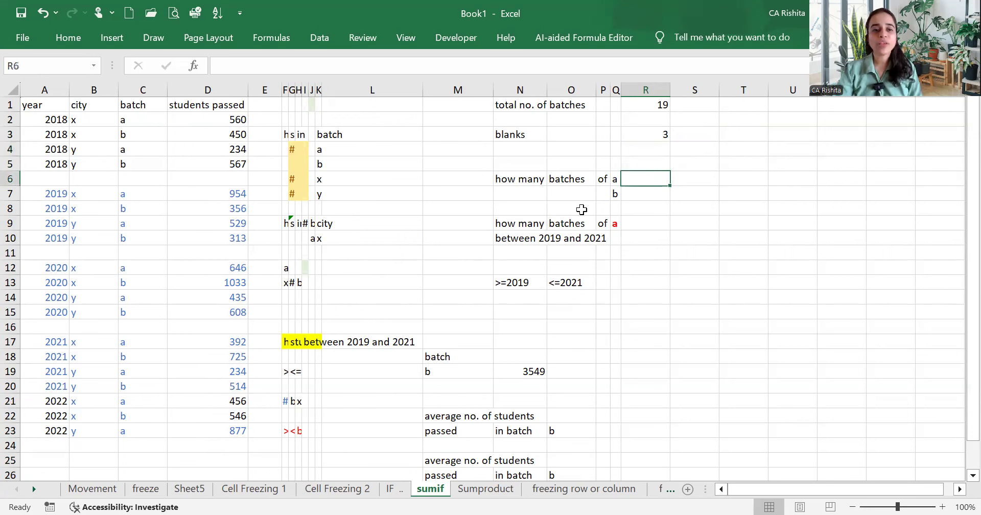
pyautogui.write('=')
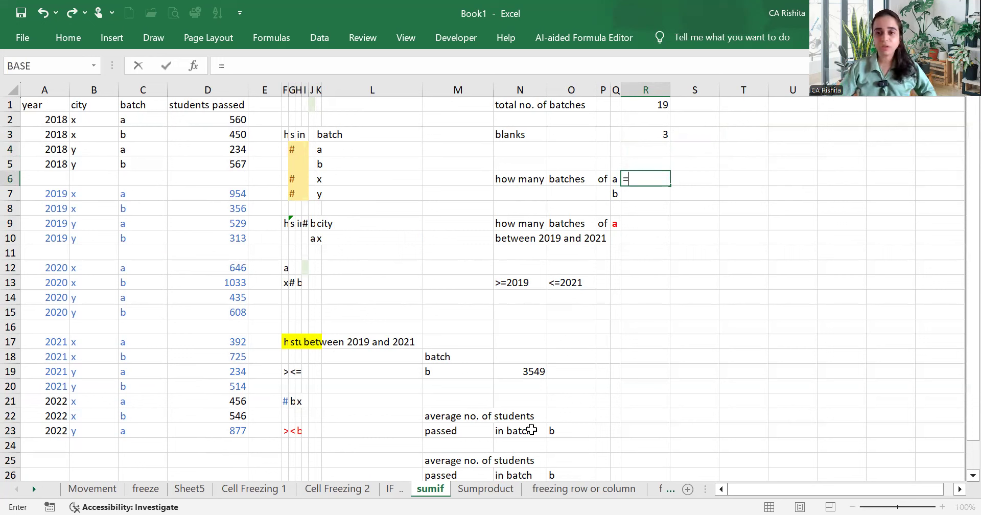
pyautogui.write('COUNTIF(')
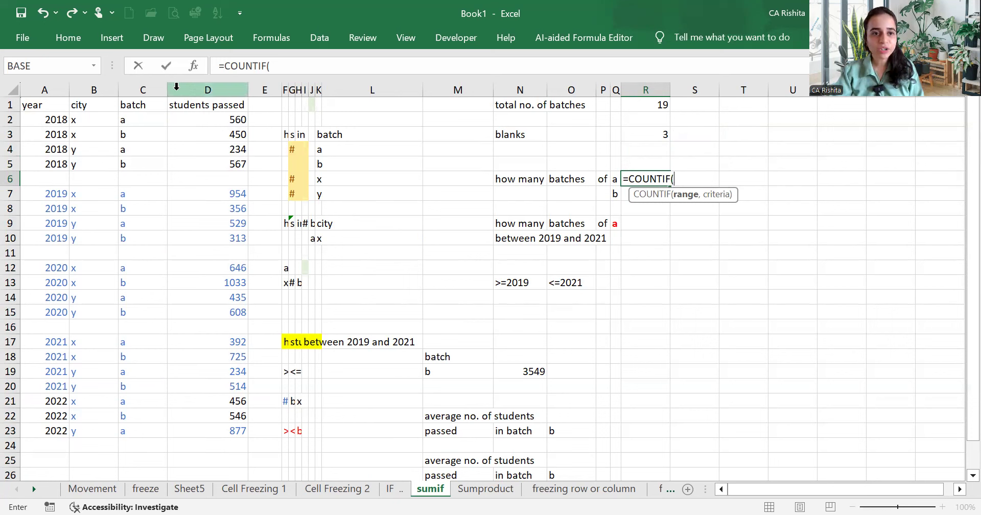
pyautogui.moveTo(199, 121); pyautogui.dragTo(203, 425)
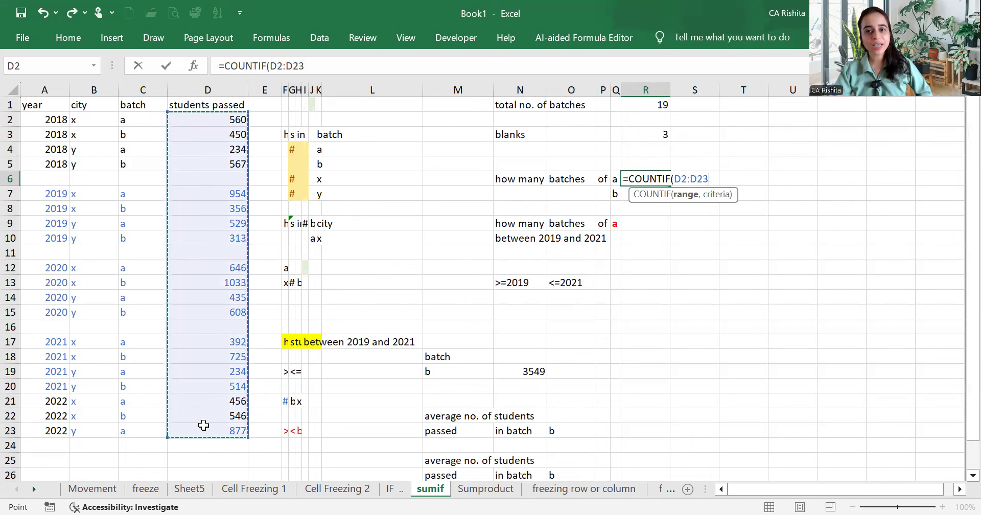
pyautogui.click(132, 90)
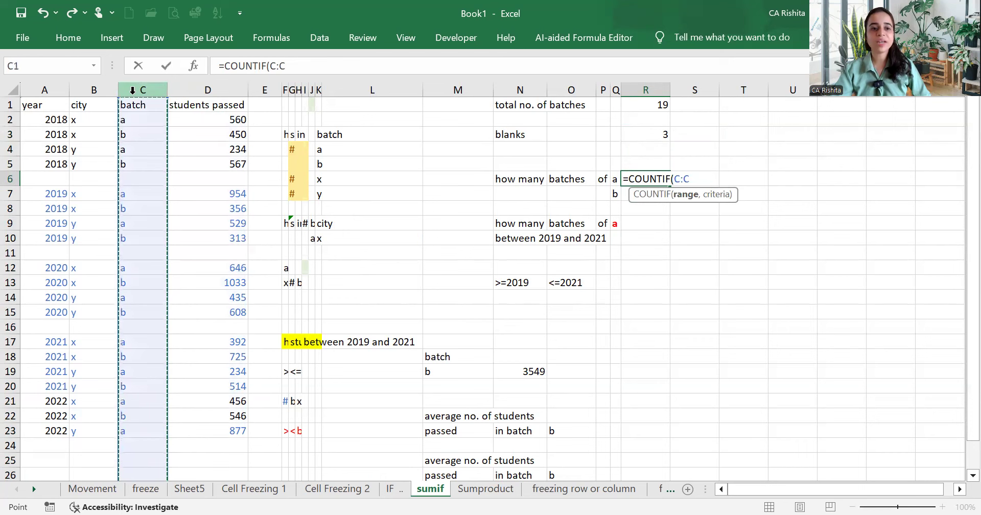
pyautogui.write(',')
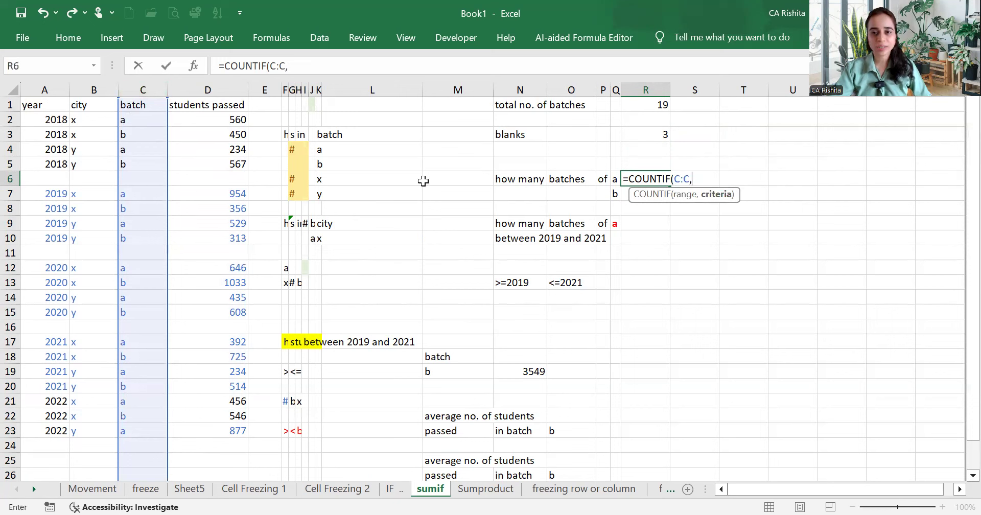
pyautogui.click(615, 179)
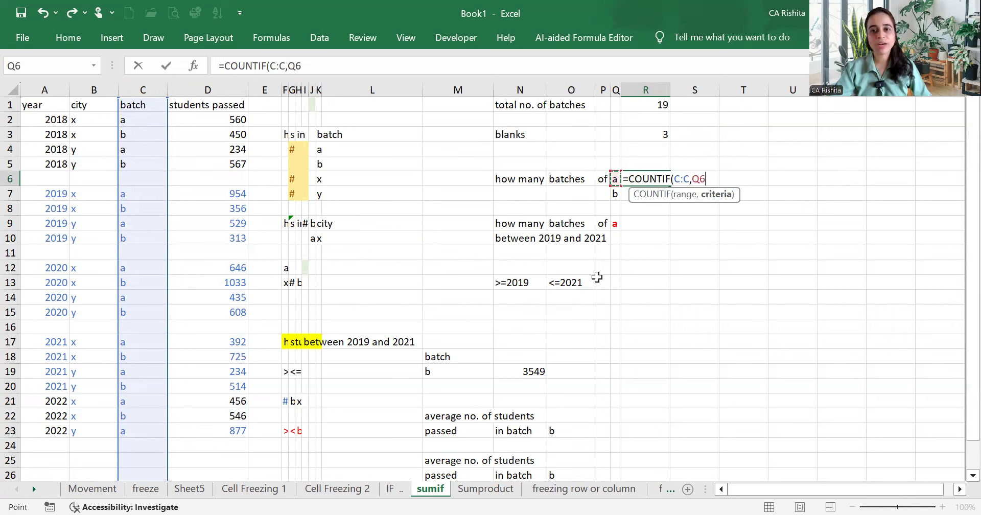
pyautogui.press('Return')
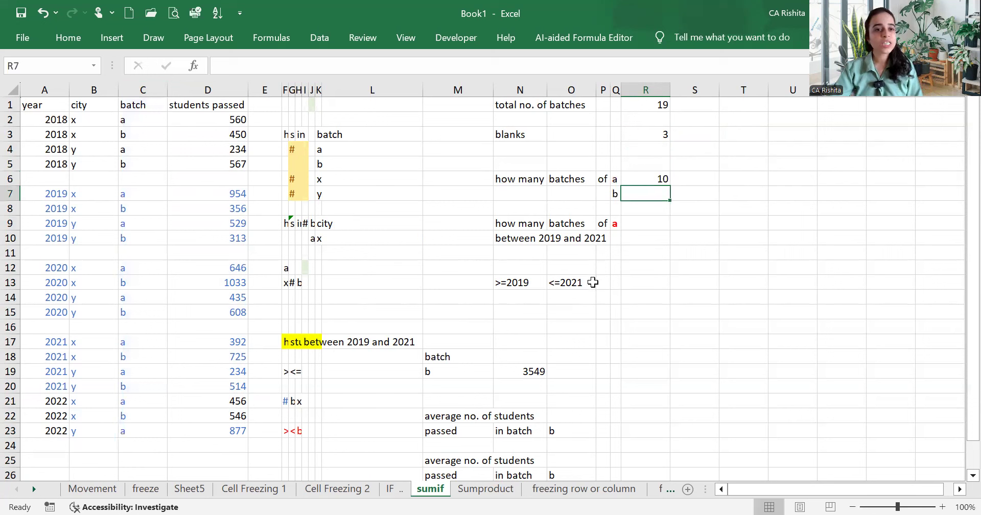
# Fill the COUNTIF formula from R6 down to R7 to count the batches of b.
pyautogui.click(658, 180)
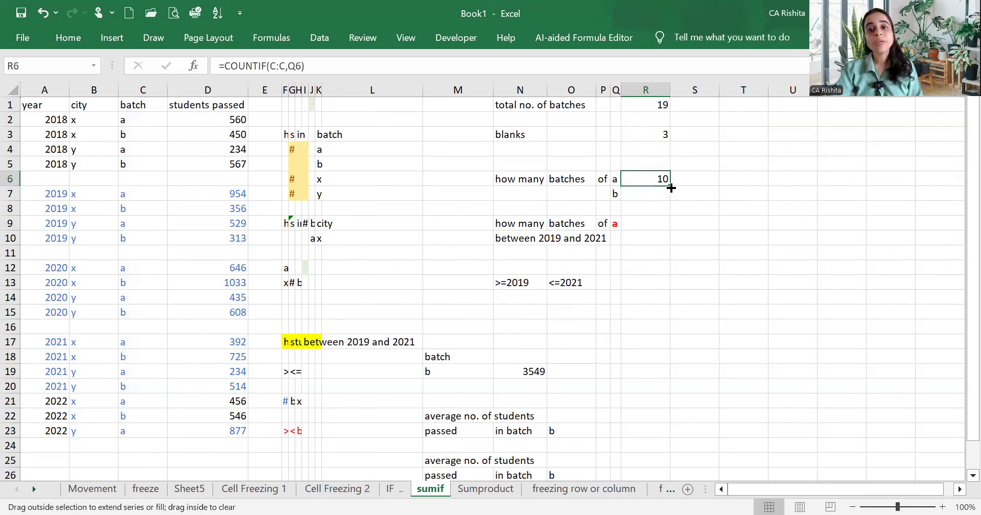
pyautogui.moveTo(670, 187); pyautogui.dragTo(664, 201)
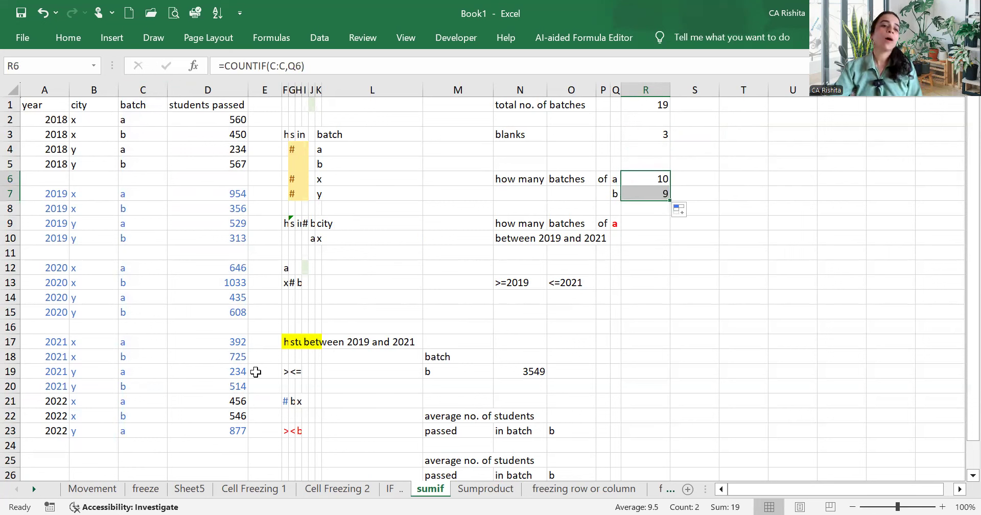
pyautogui.click(152, 429)
pyautogui.click(157, 442)
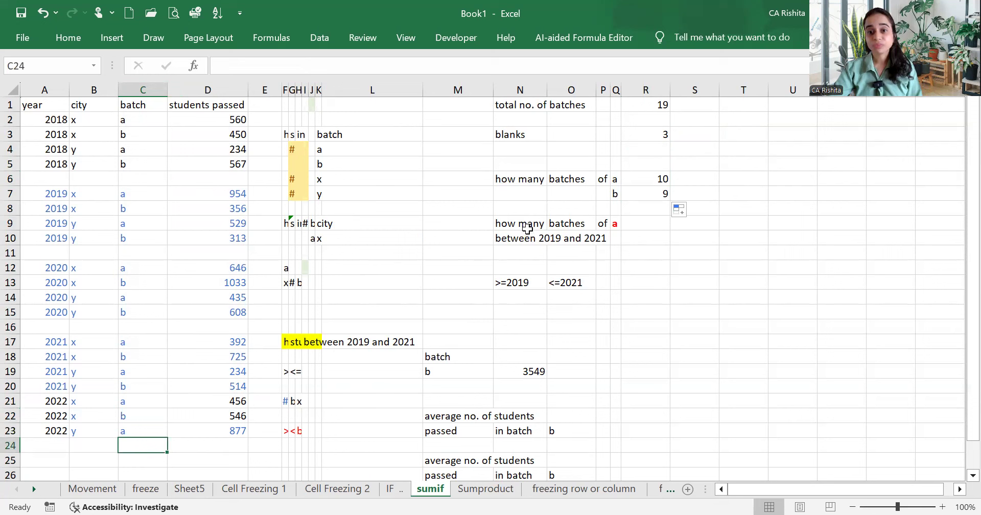
# Start a COUNTIFS formula in R13 with year column A:A as the first criteria range and the >=2019 cell N13 as its criteria.
pyautogui.moveTo(527, 225); pyautogui.dragTo(613, 245)
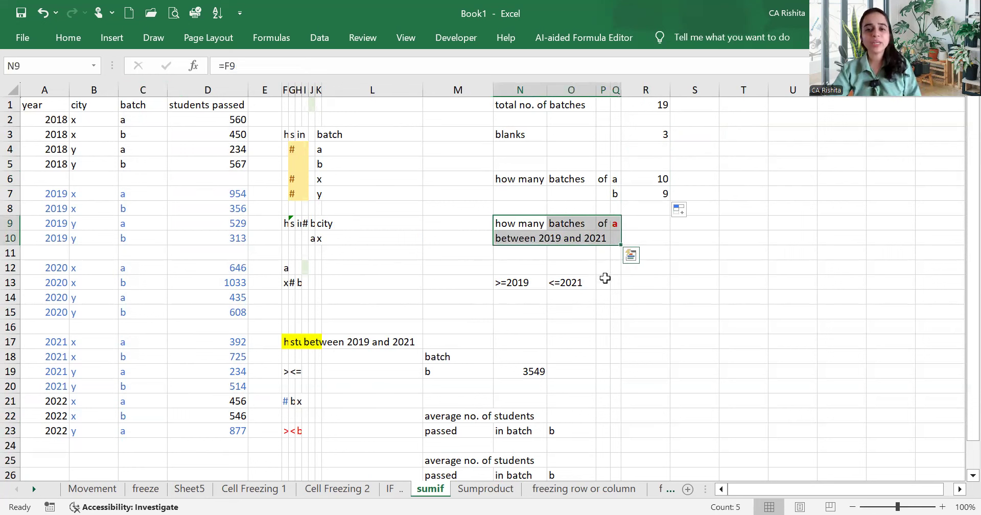
pyautogui.click(634, 282)
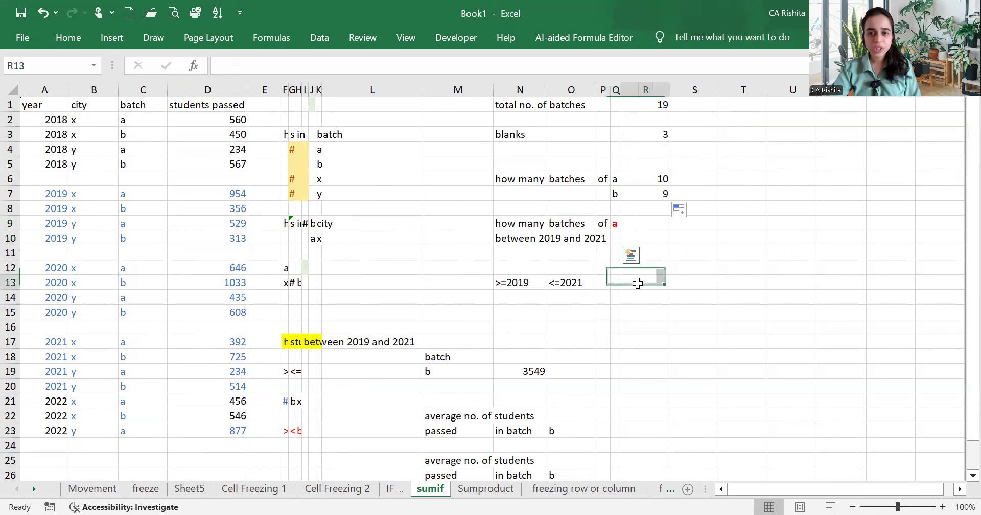
pyautogui.write('=')
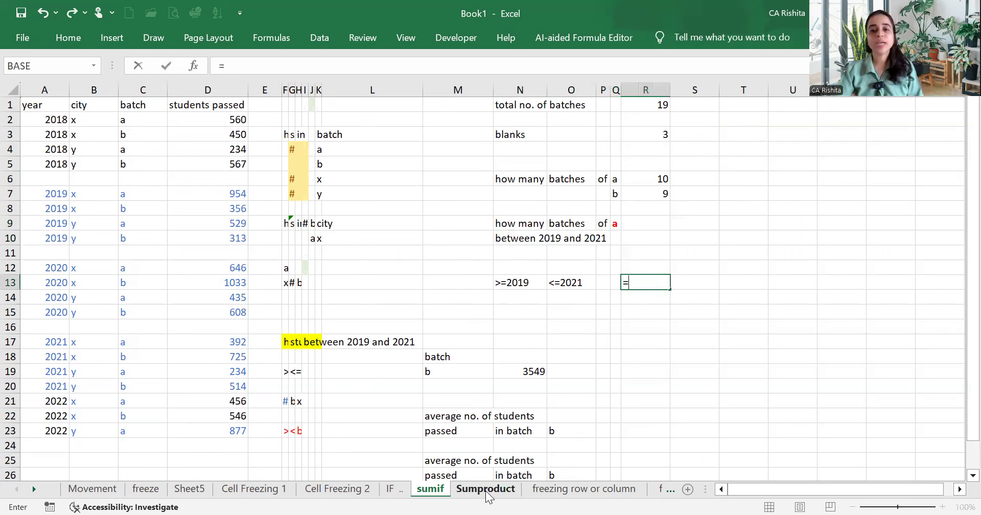
pyautogui.write('COUNTIF(')
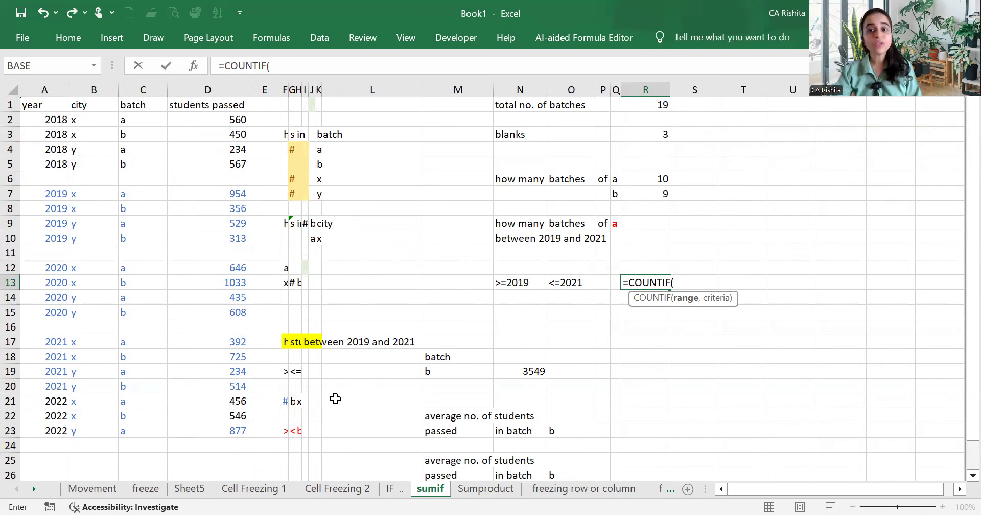
pyautogui.press('BackSpace')
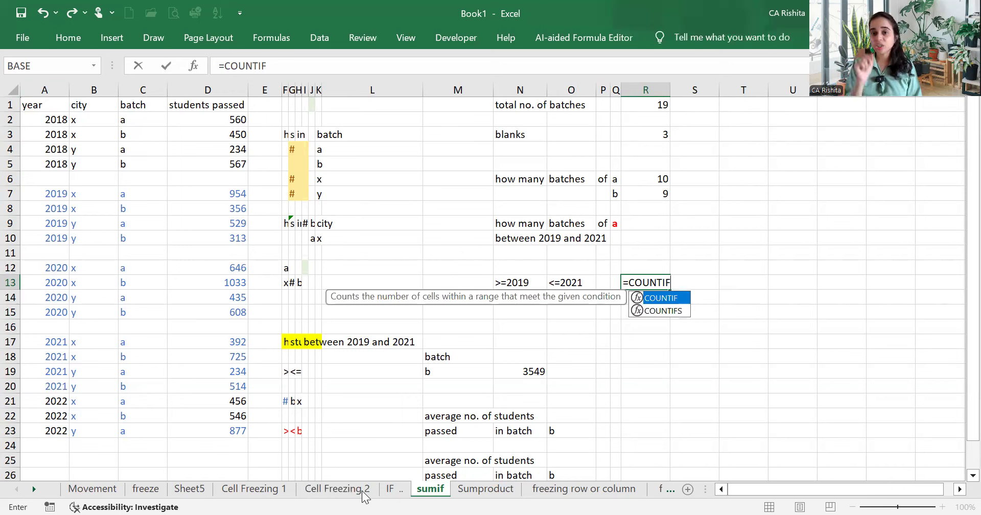
pyautogui.write('s')
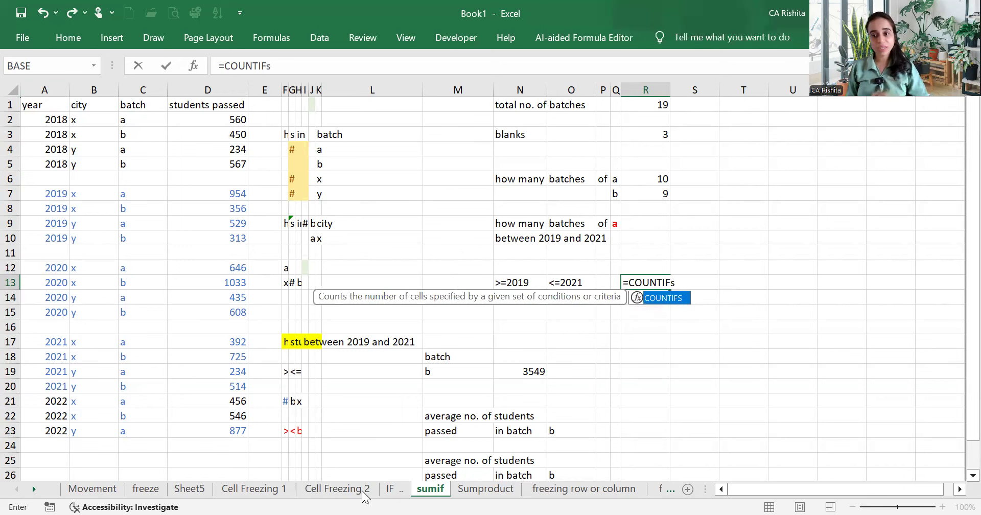
pyautogui.press('Tab')
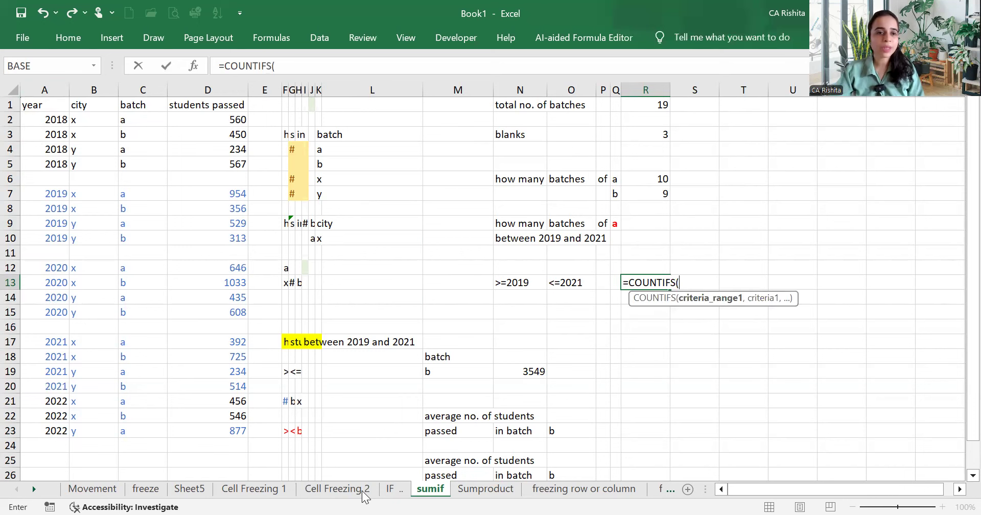
pyautogui.click(44, 90)
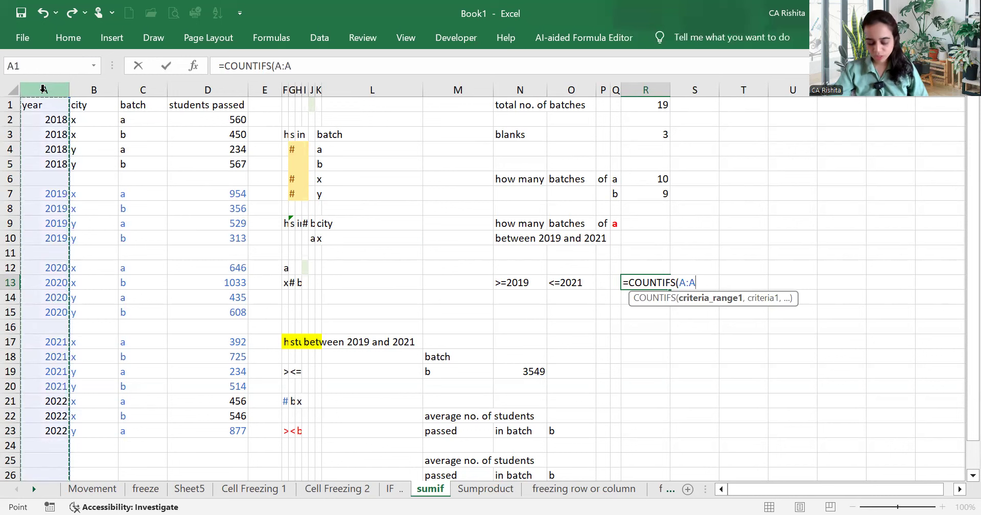
pyautogui.write(',')
pyautogui.click(510, 282)
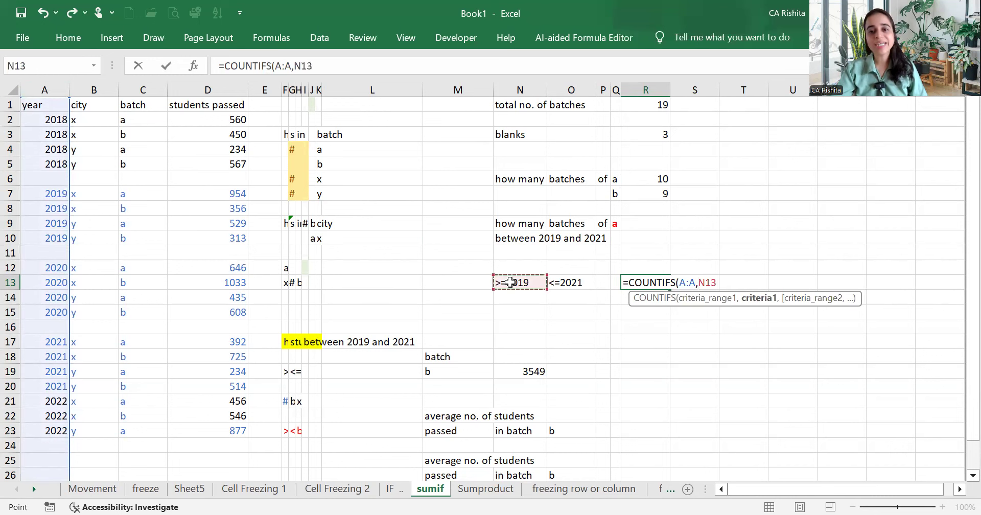
# Complete the COUNTIFS formula with year column A:A matched to O13 and batch column C:C matched to Q9.
pyautogui.write(',')
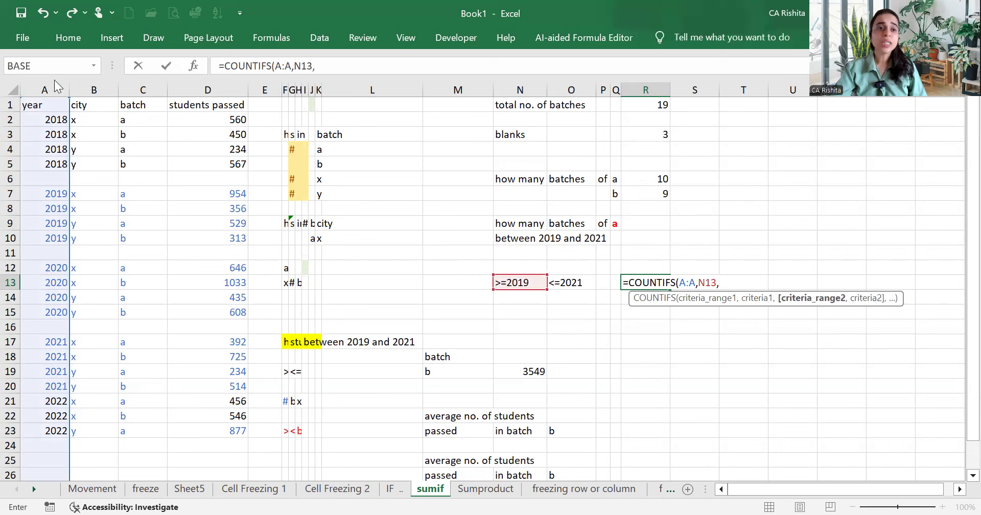
pyautogui.click(46, 88)
pyautogui.write(',')
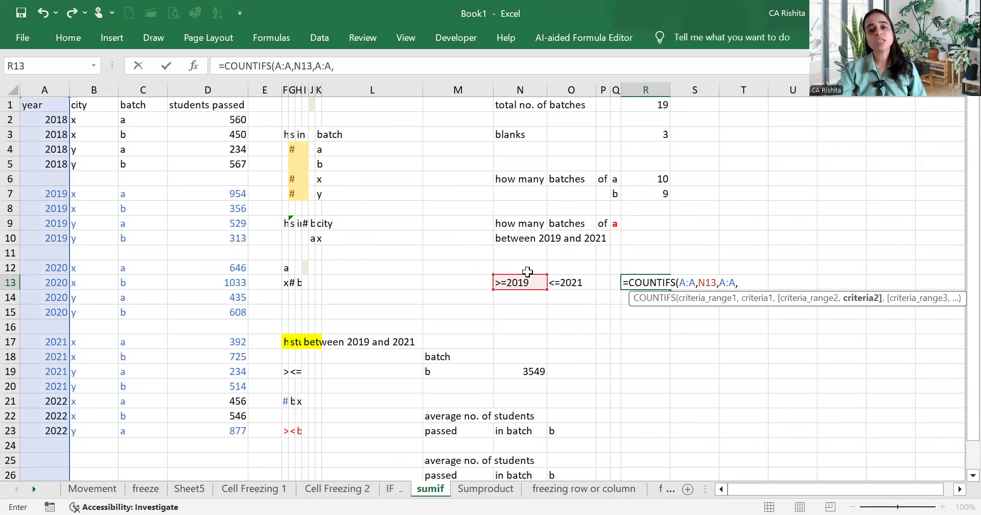
pyautogui.click(560, 282)
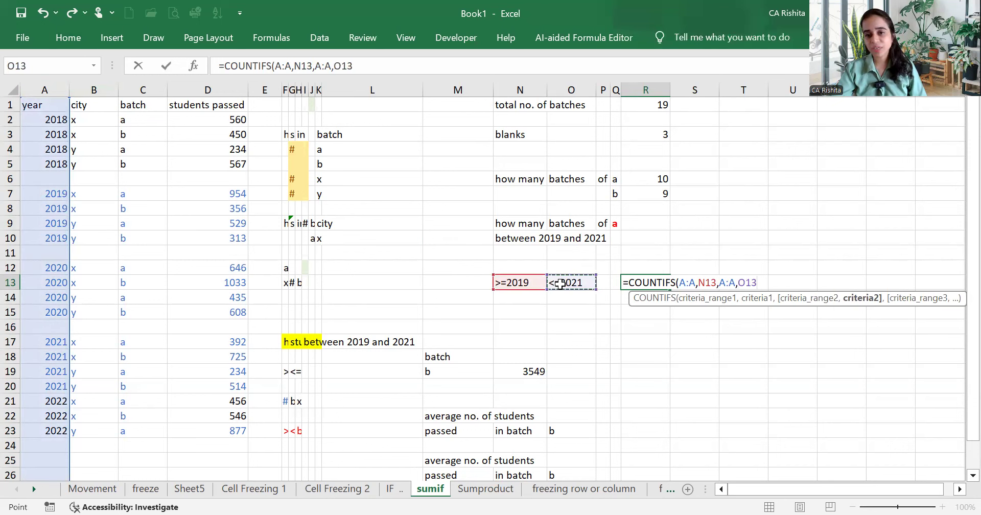
pyautogui.write(',')
pyautogui.click(142, 90)
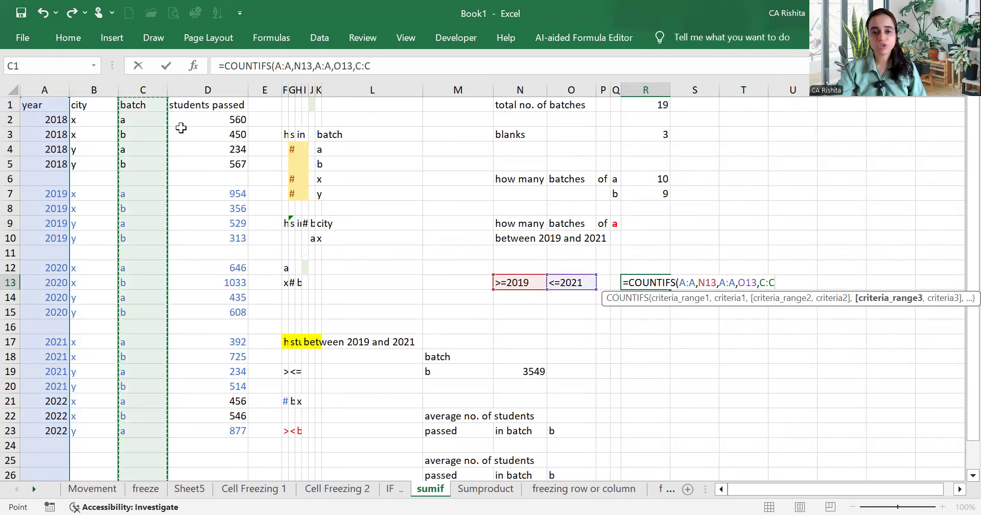
pyautogui.write(',')
pyautogui.click(611, 223)
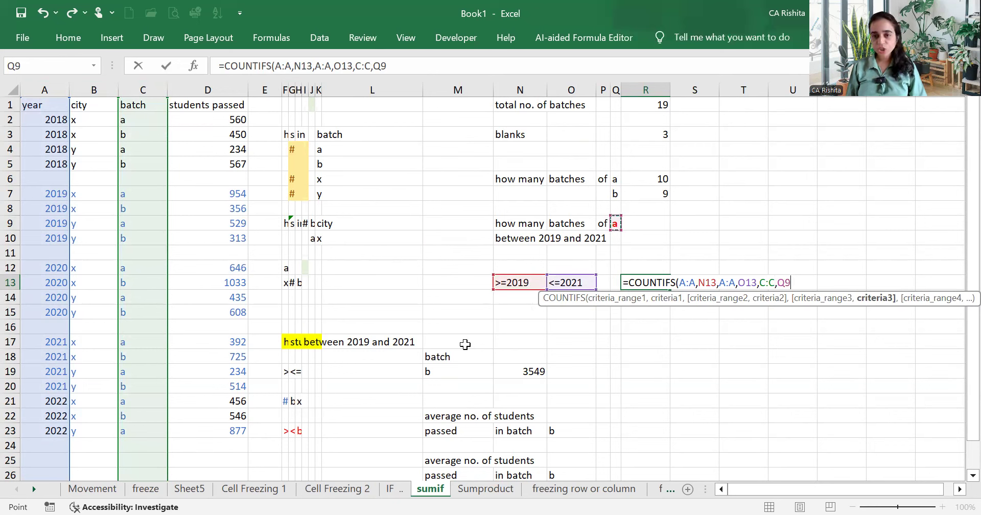
pyautogui.press('Return')
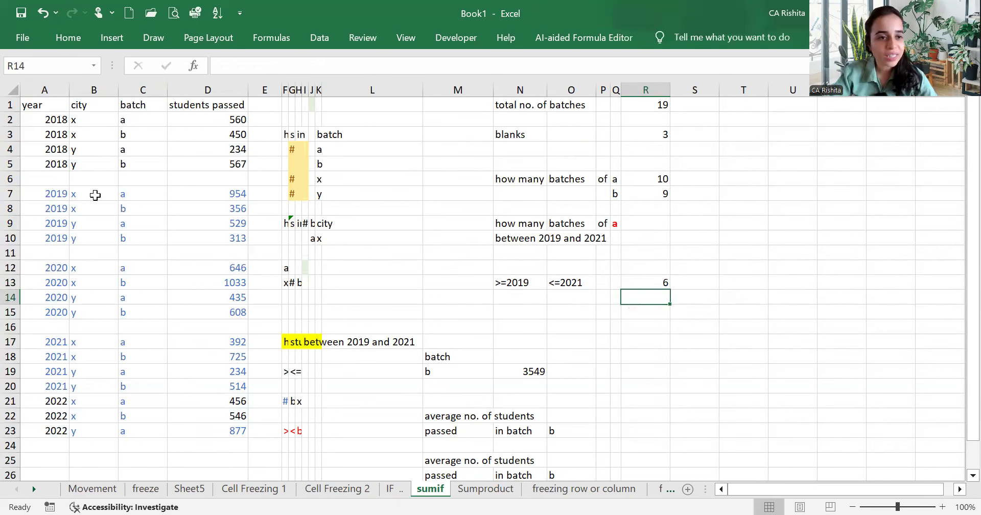
# Check the COUNTIFS count against the batch cells C7:C20 for 2019 to 2021, and look over the average questions below.
pyautogui.moveTo(127, 193); pyautogui.dragTo(156, 387)
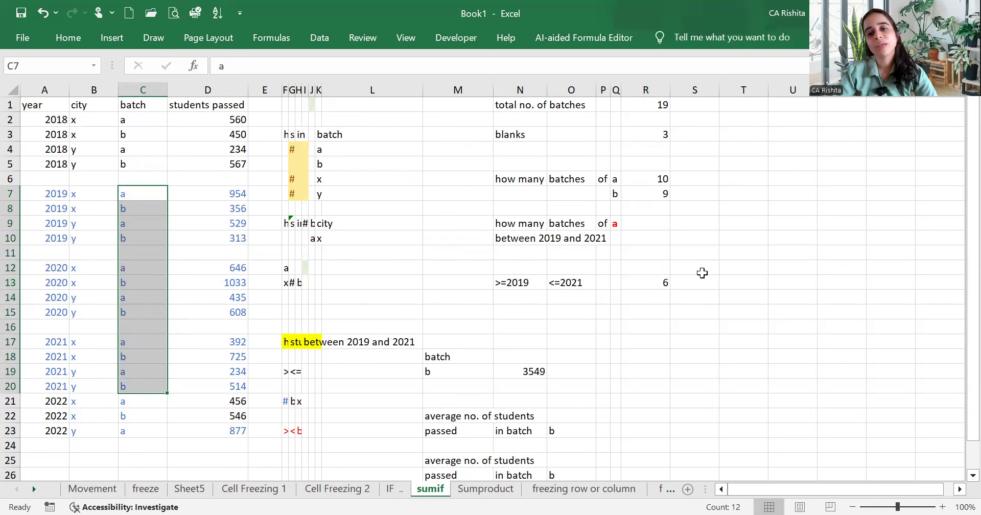
pyautogui.click(659, 257)
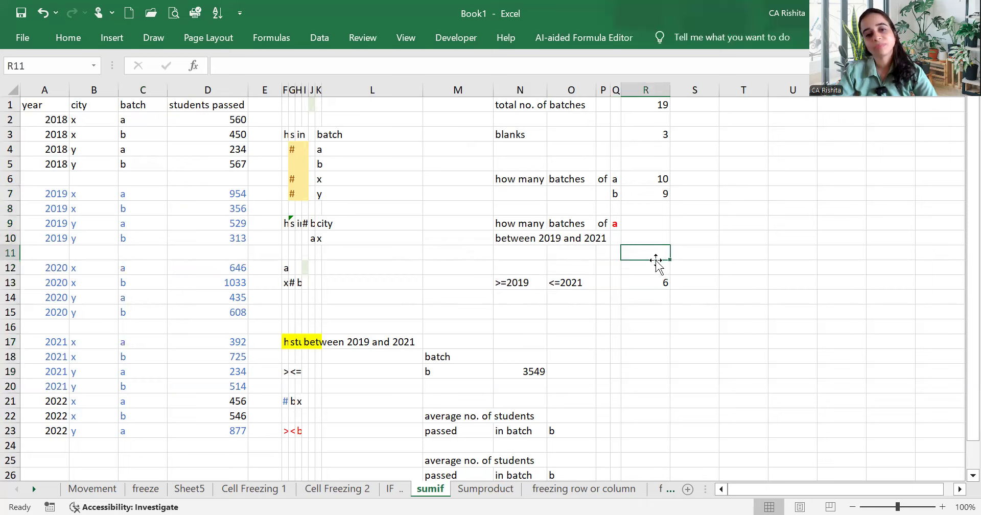
pyautogui.scroll(-2, 648, 273)
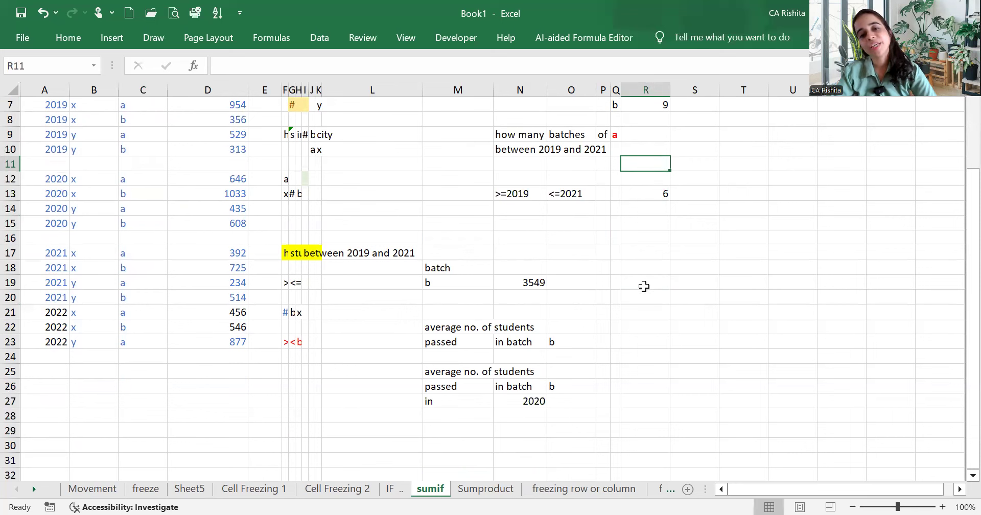
pyautogui.scroll(-1, 638, 298)
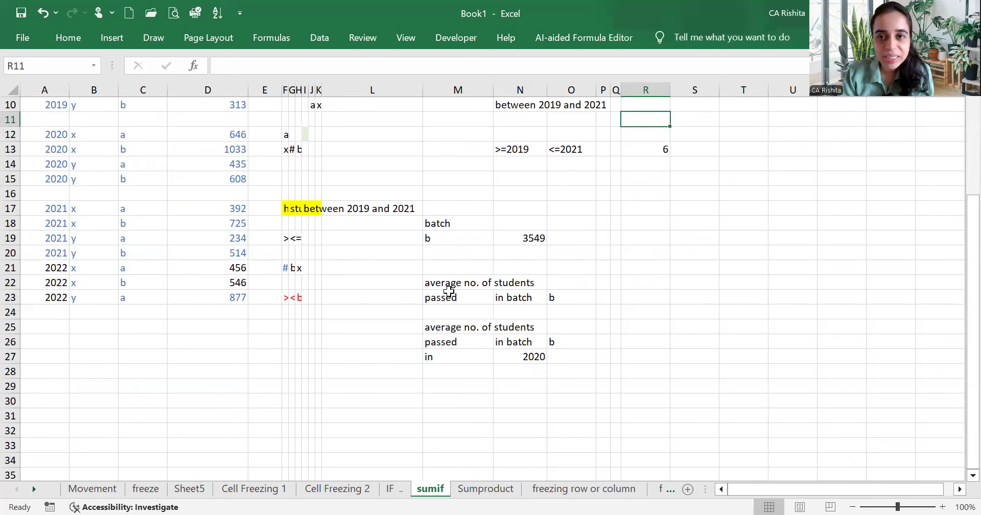
pyautogui.scroll(3, 447, 290)
pyautogui.scroll(-4, 559, 279)
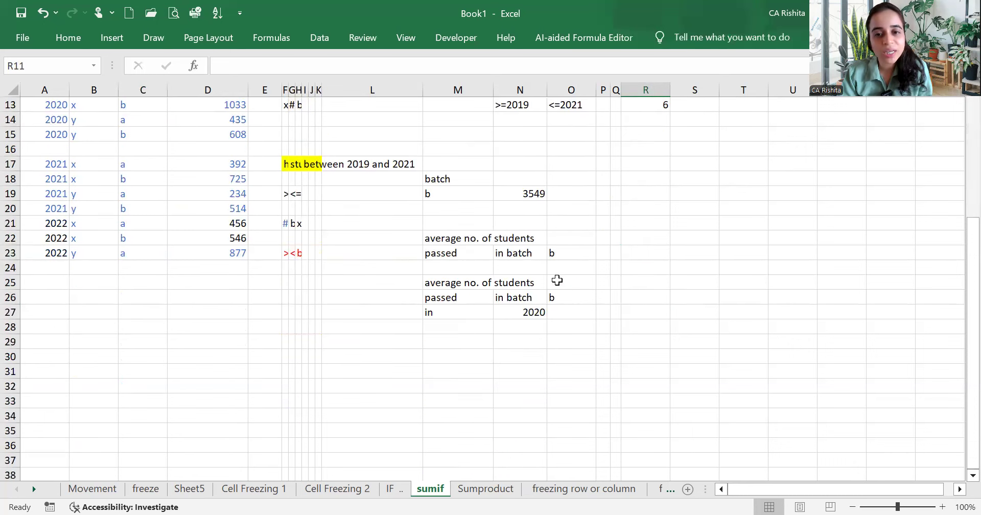
pyautogui.scroll(4, 551, 294)
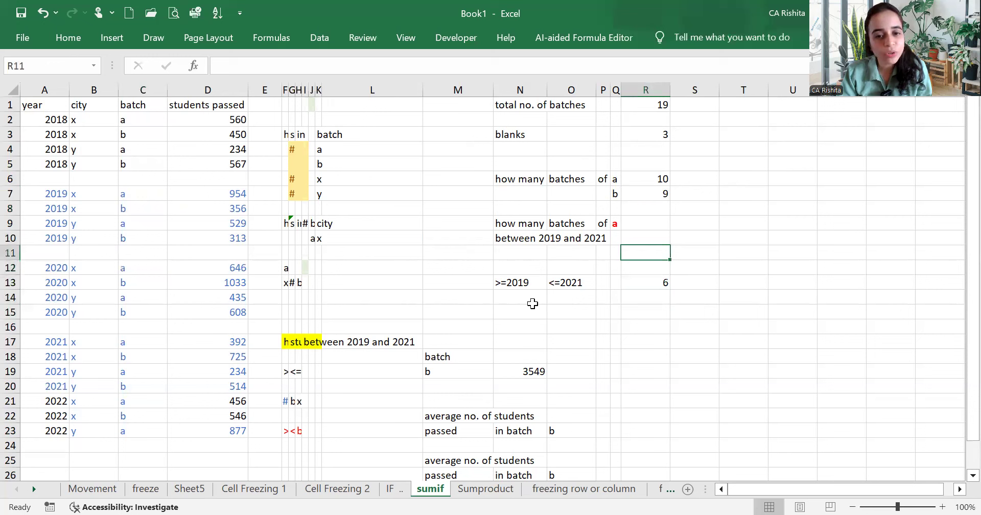
# Average the students passed in batch b in R23 with AVERAGEIF, using range C:C, criteria O23 and average range D:D.
pyautogui.click(641, 431)
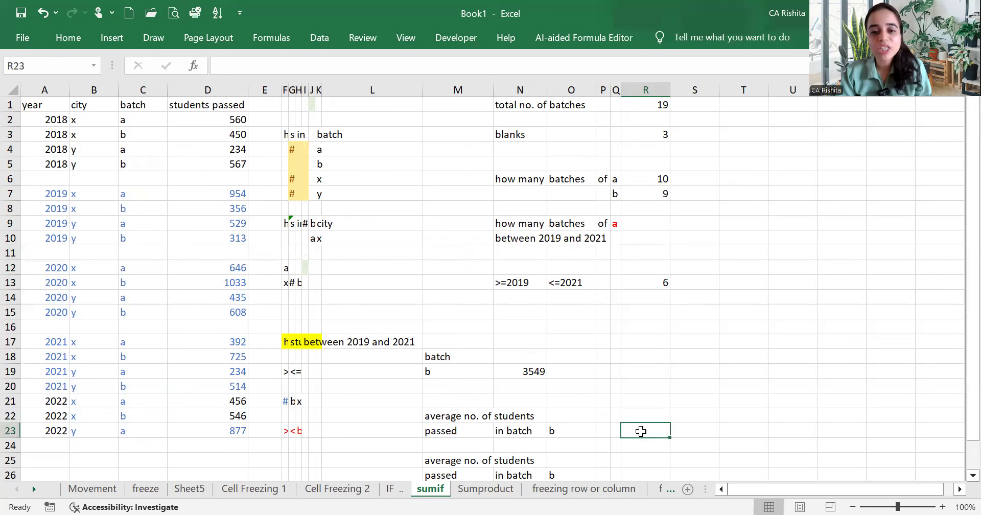
pyautogui.scroll(-1, 329, 342)
pyautogui.scroll(1, 329, 342)
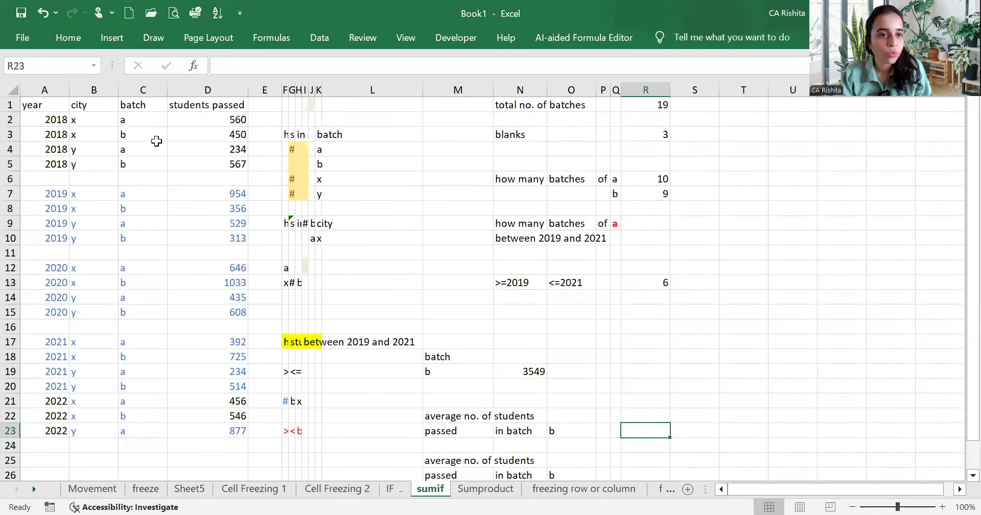
pyautogui.write('=')
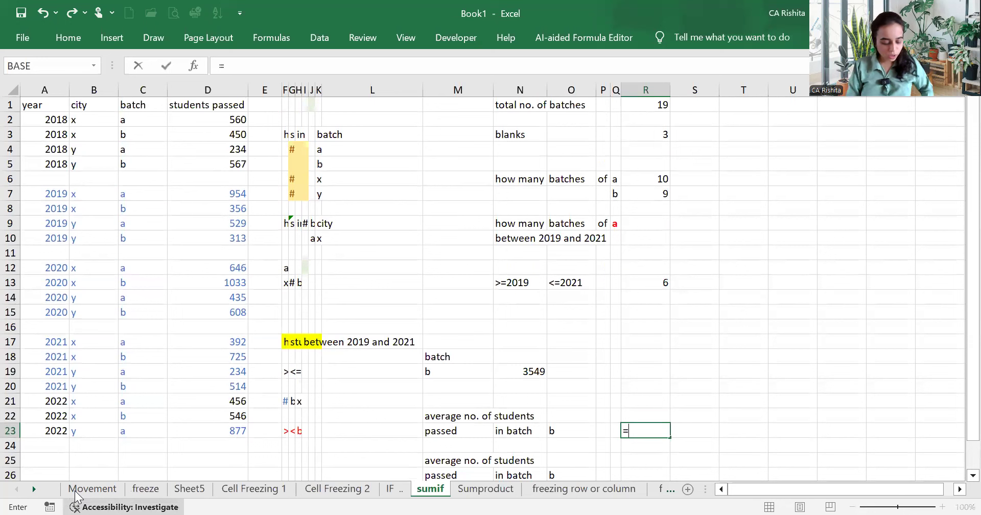
pyautogui.write('average')
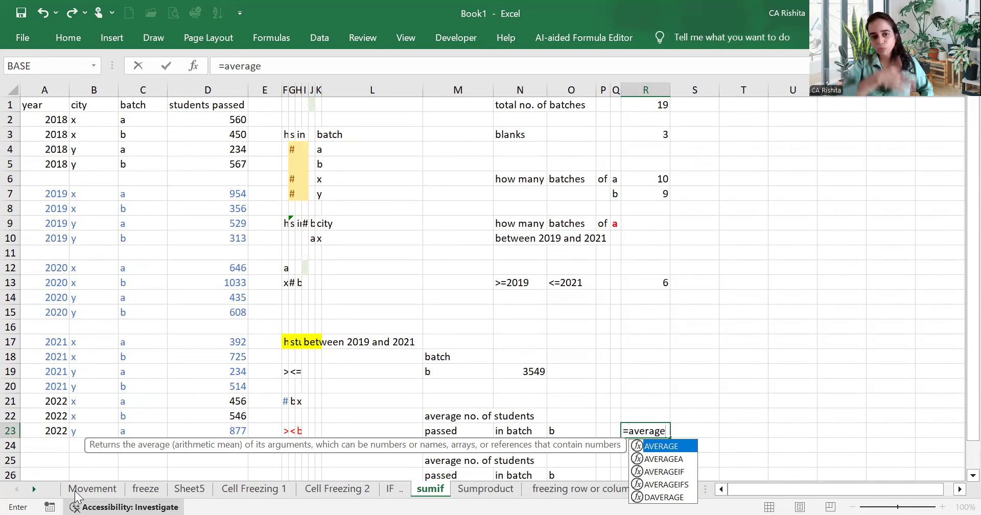
pyautogui.press('Tab')
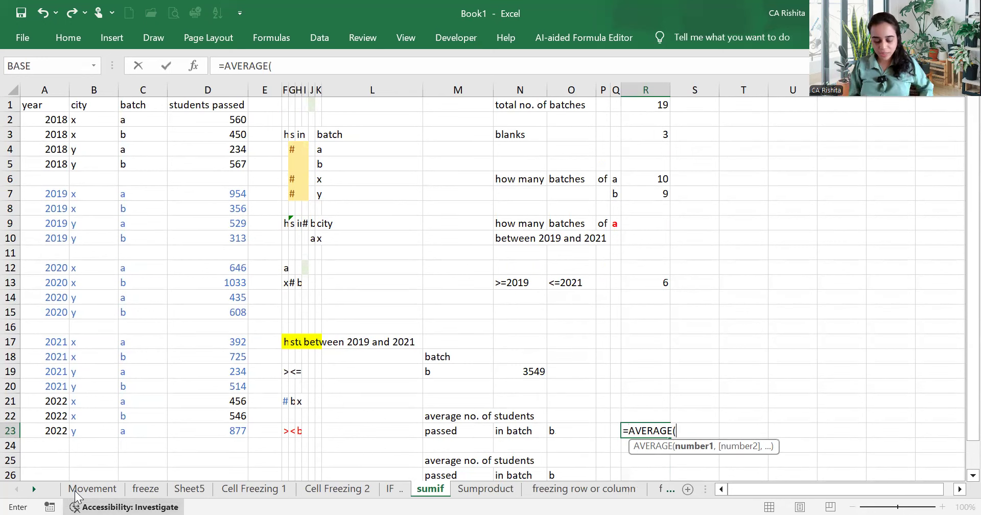
pyautogui.press('BackSpace')
pyautogui.write('if')
pyautogui.press('Tab')
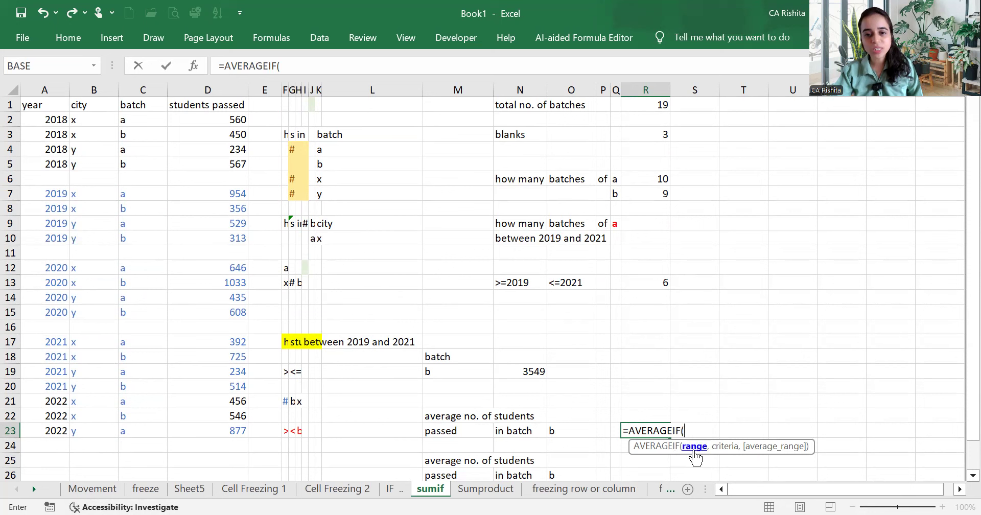
pyautogui.click(137, 91)
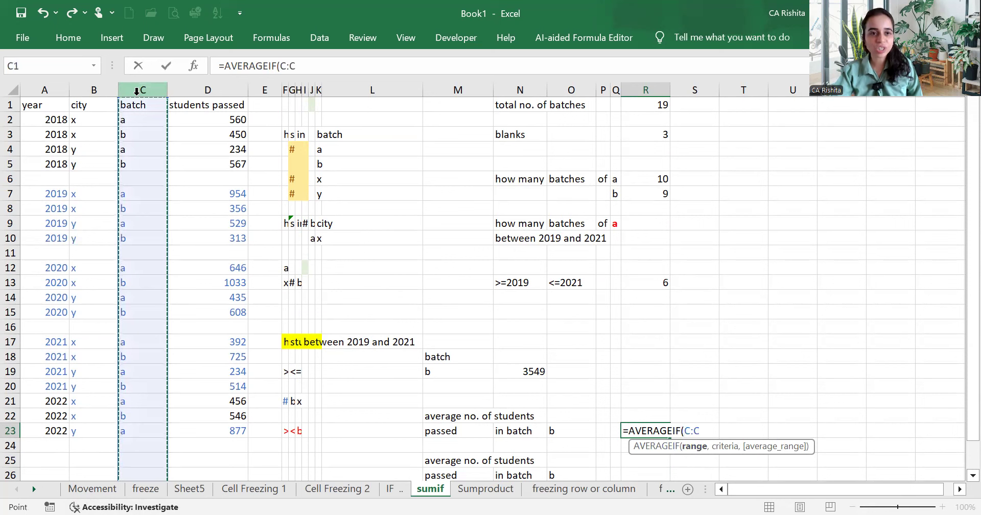
pyautogui.write(',')
pyautogui.click(570, 435)
pyautogui.write(',')
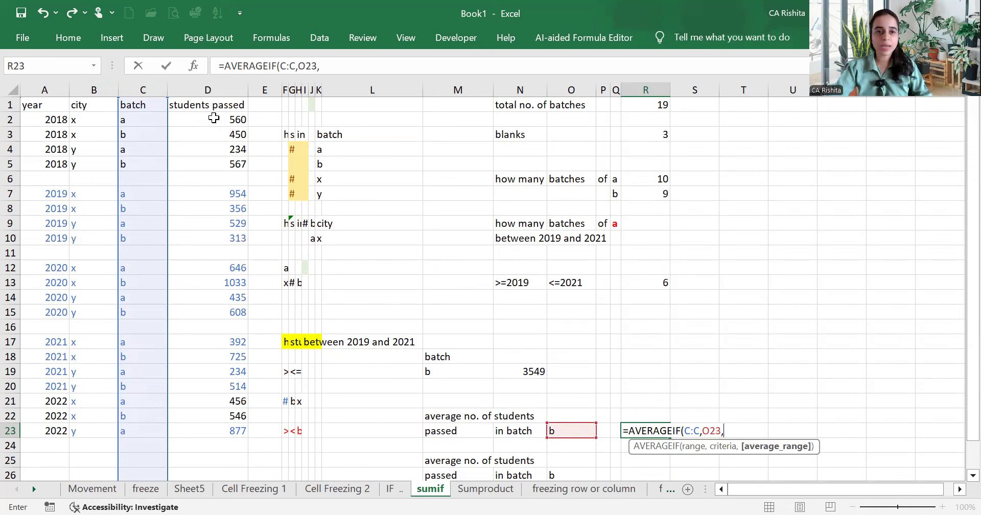
pyautogui.click(215, 82)
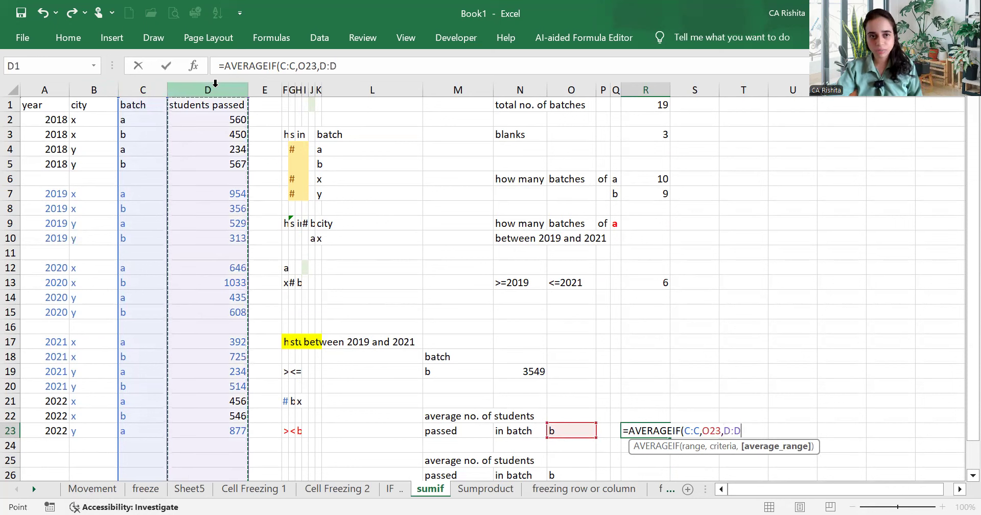
pyautogui.press('Return')
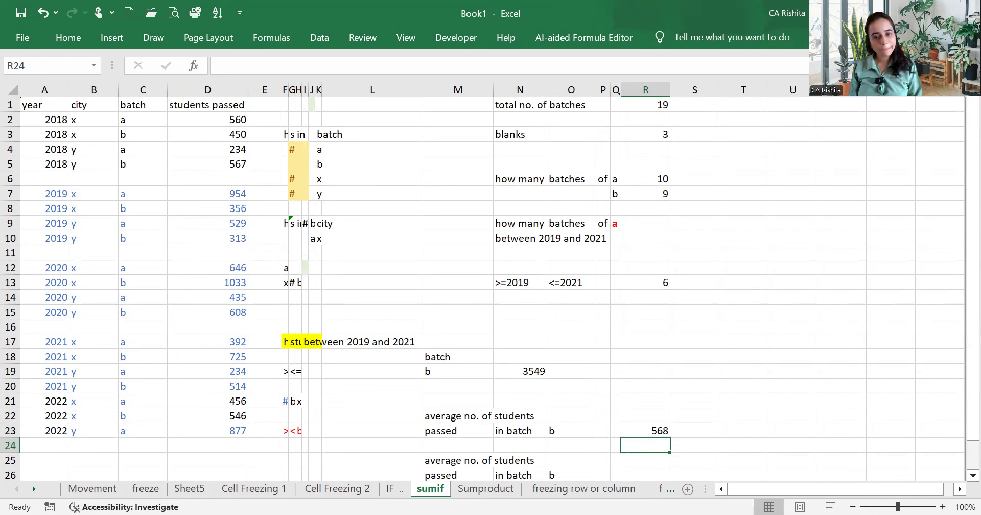
# Start an AVERAGEIFS formula in R27 with the students passed column D:D as the average range.
pyautogui.scroll(-2, 439, 372)
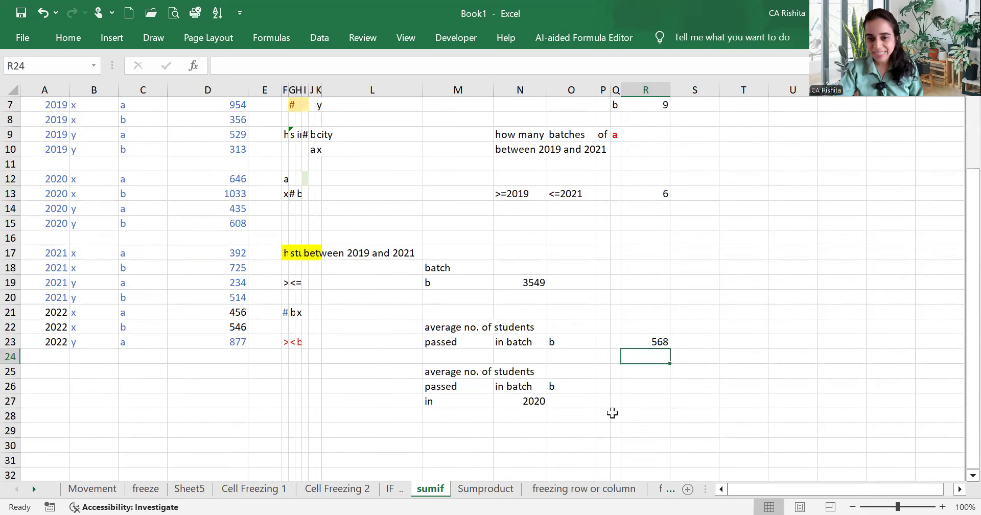
pyautogui.click(638, 400)
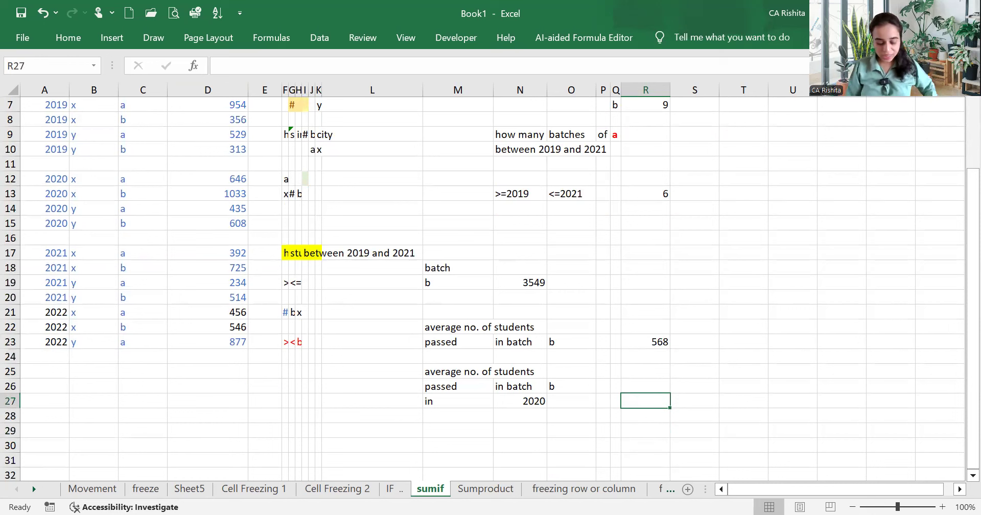
pyautogui.write('=averageif')
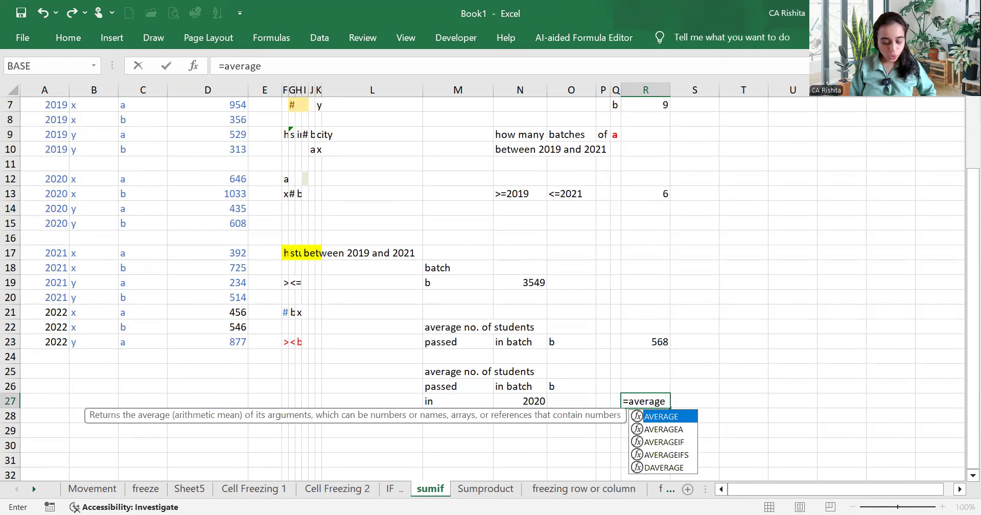
pyautogui.press('Down')
pyautogui.press('Tab')
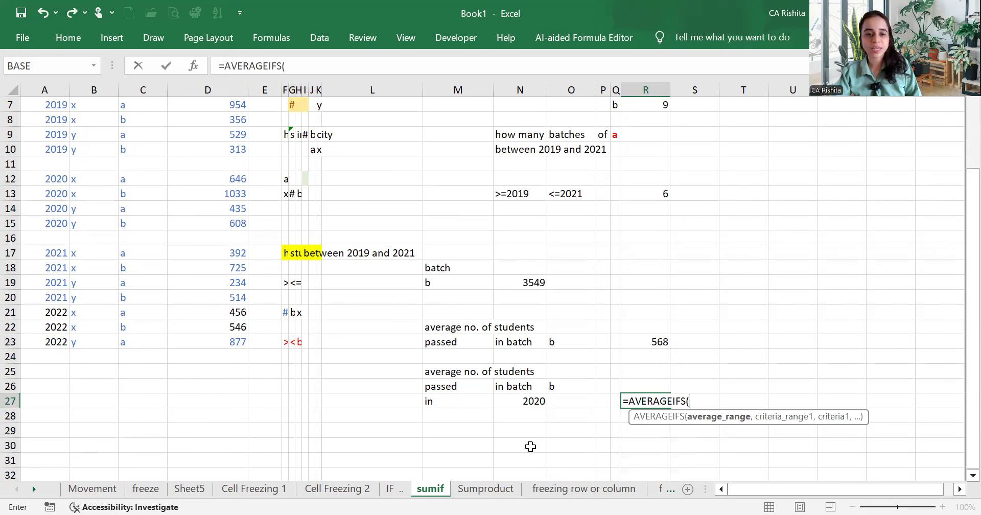
pyautogui.scroll(2, 308, 236)
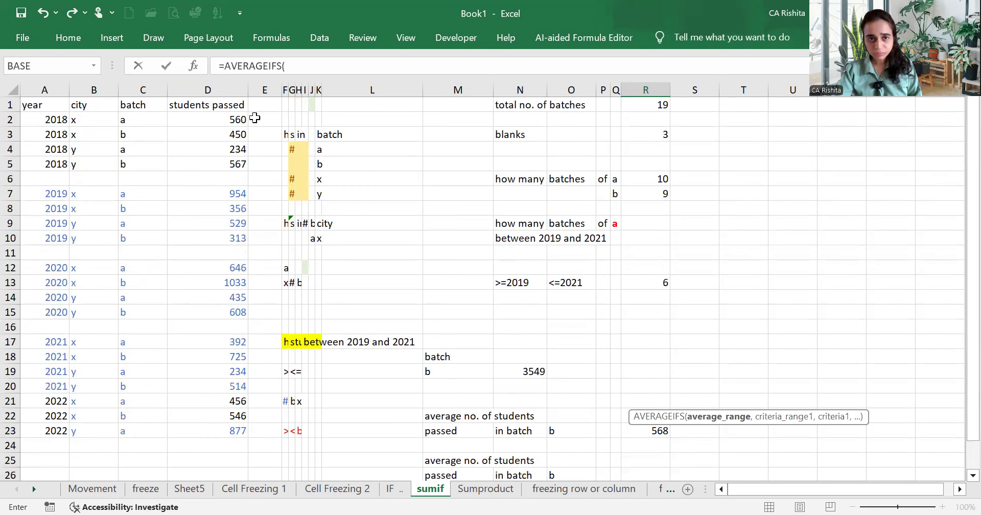
pyautogui.click(227, 88)
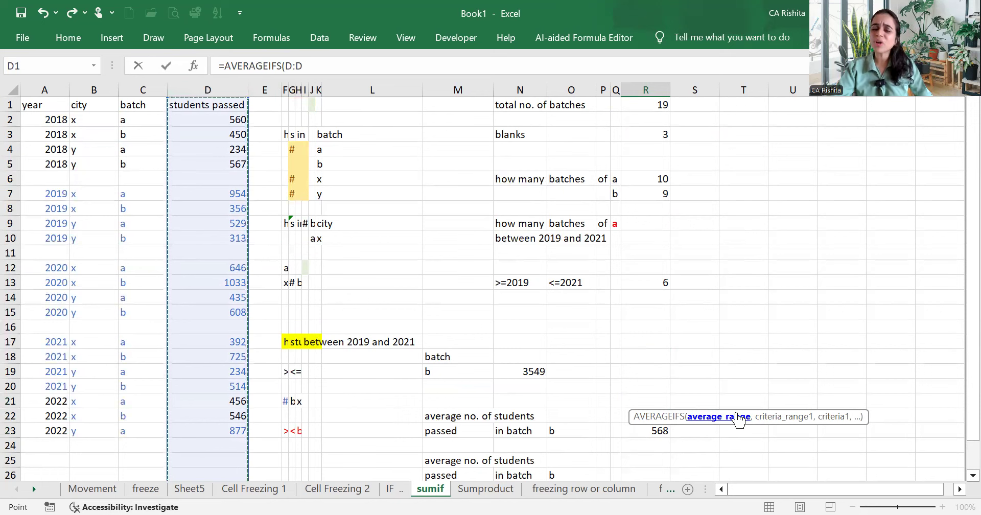
pyautogui.write(',')
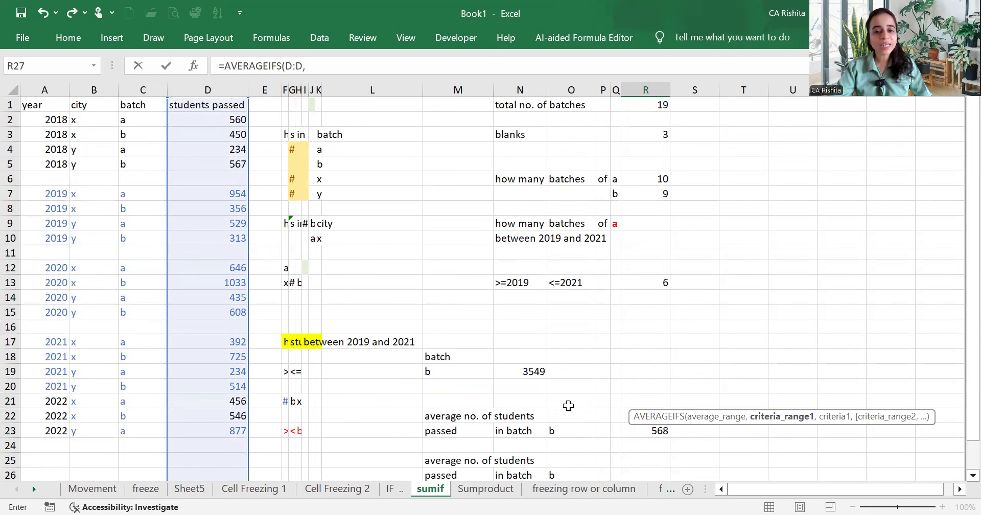
# Add the year column A:A as the first criteria range, with the 2020 cell N27 as its criteria.
pyautogui.scroll(-1, 568, 406)
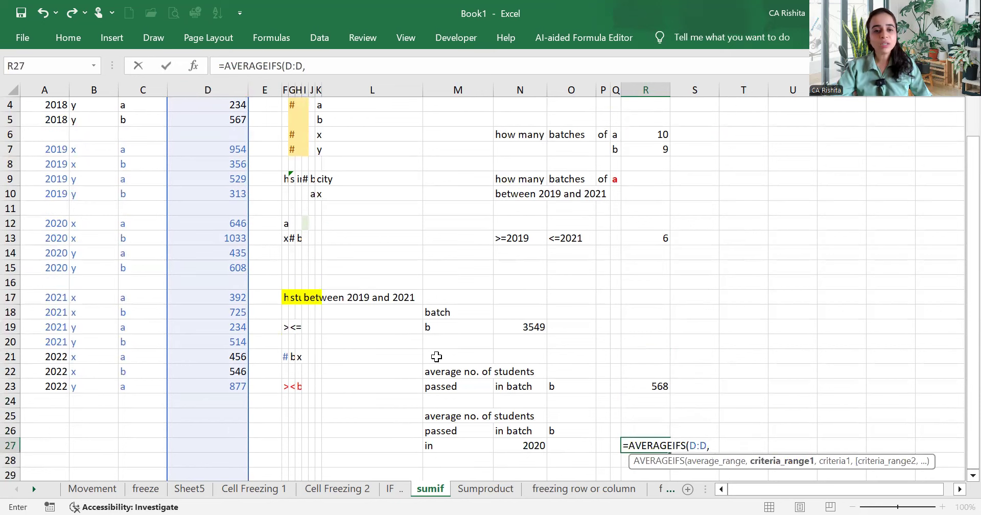
pyautogui.scroll(1, 320, 350)
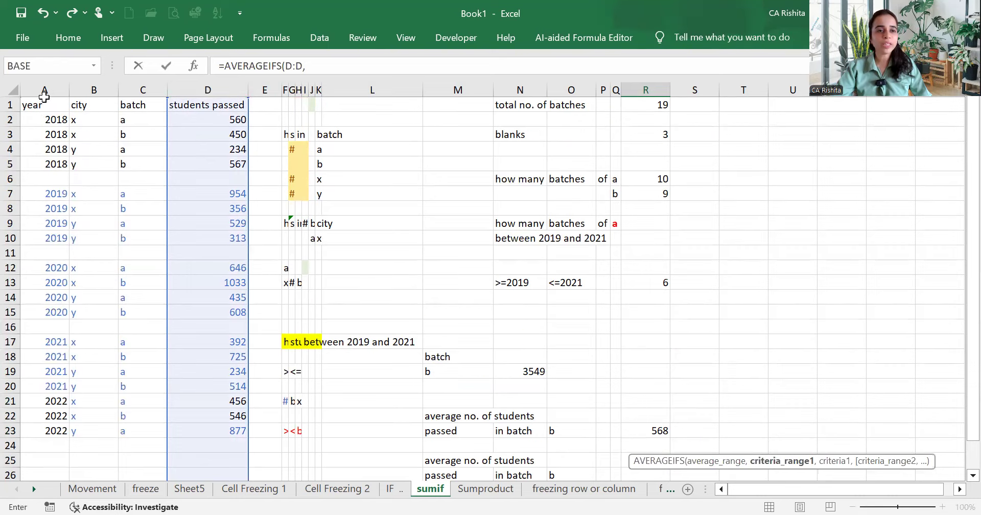
pyautogui.click(44, 95)
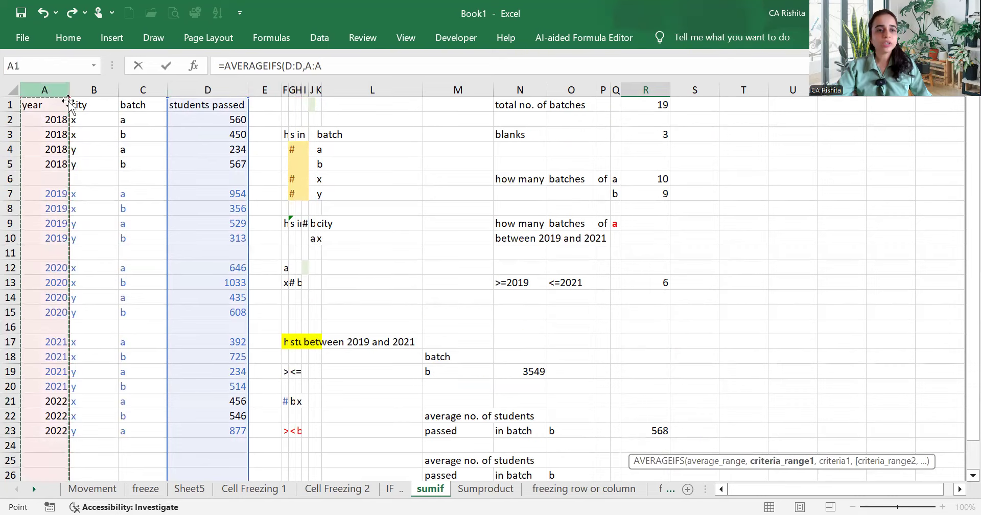
pyautogui.write(',')
pyautogui.scroll(-3, 518, 369)
pyautogui.click(519, 357)
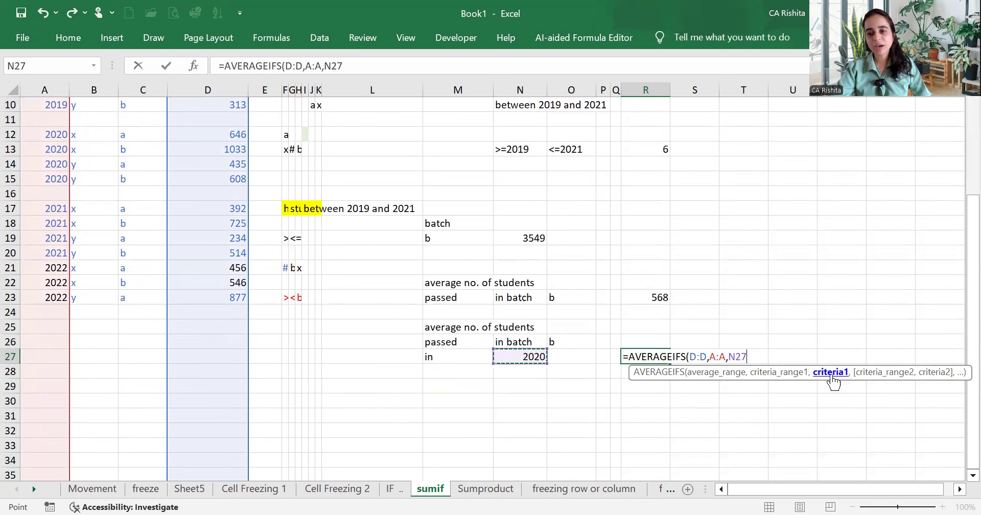
pyautogui.write(',')
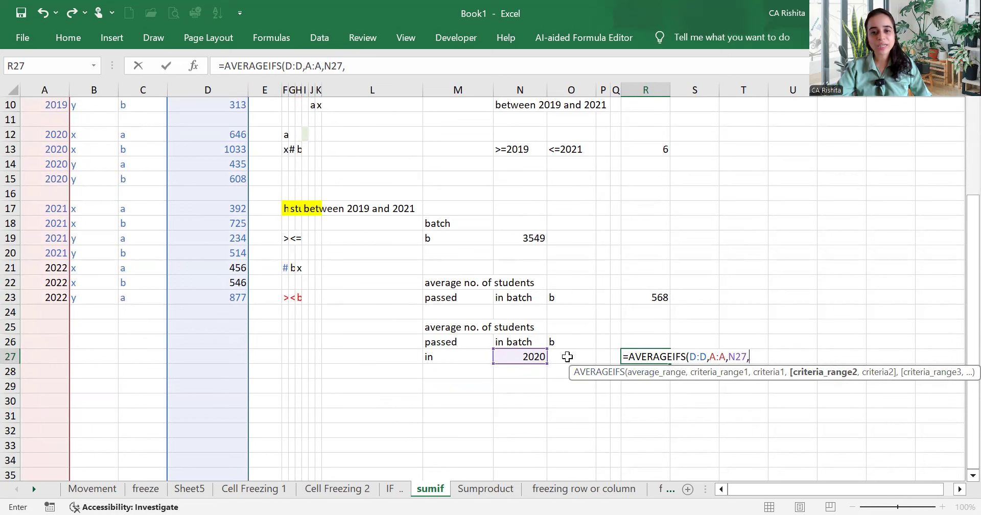
# Complete the AVERAGEIFS formula with batch column C:C as the second criteria range and the batch b cell C8 as its criteria.
pyautogui.scroll(3, 554, 342)
pyautogui.click(141, 90)
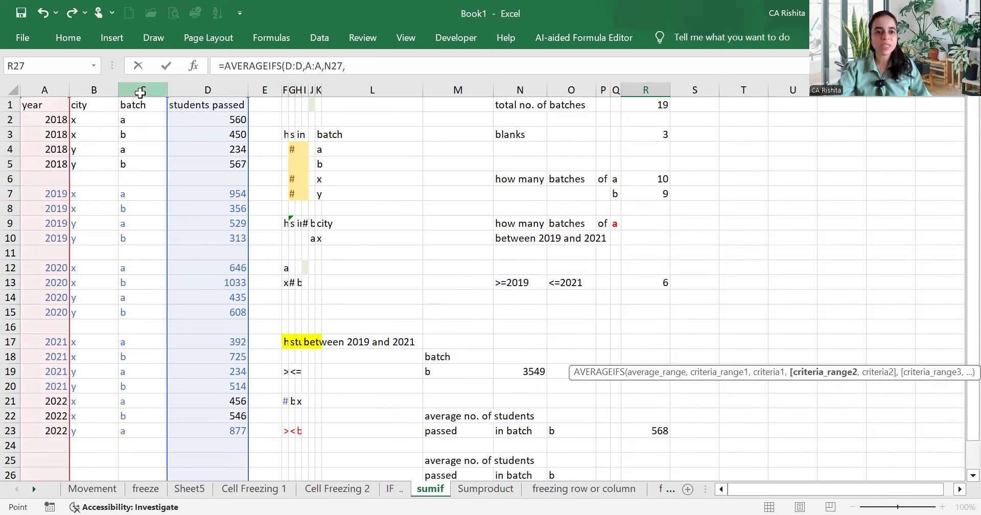
pyautogui.write(',')
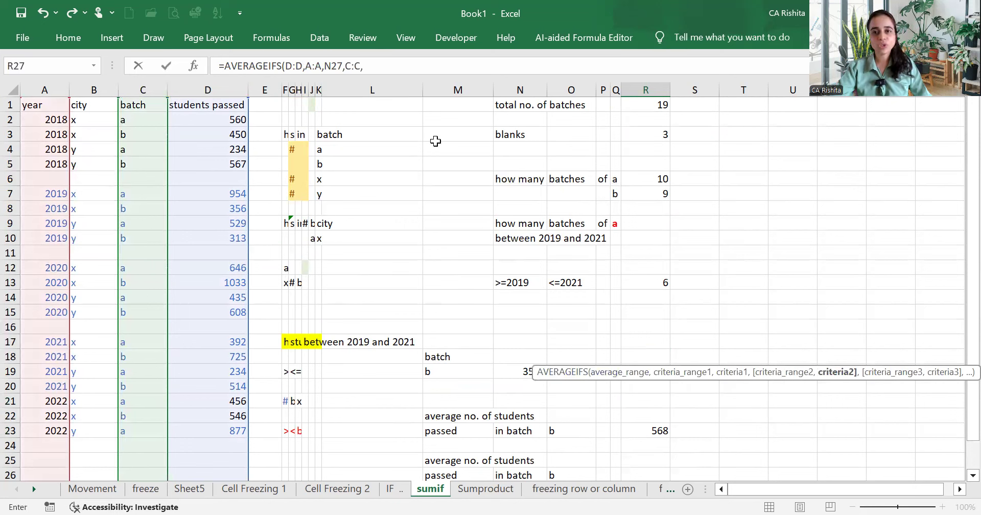
pyautogui.click(159, 208)
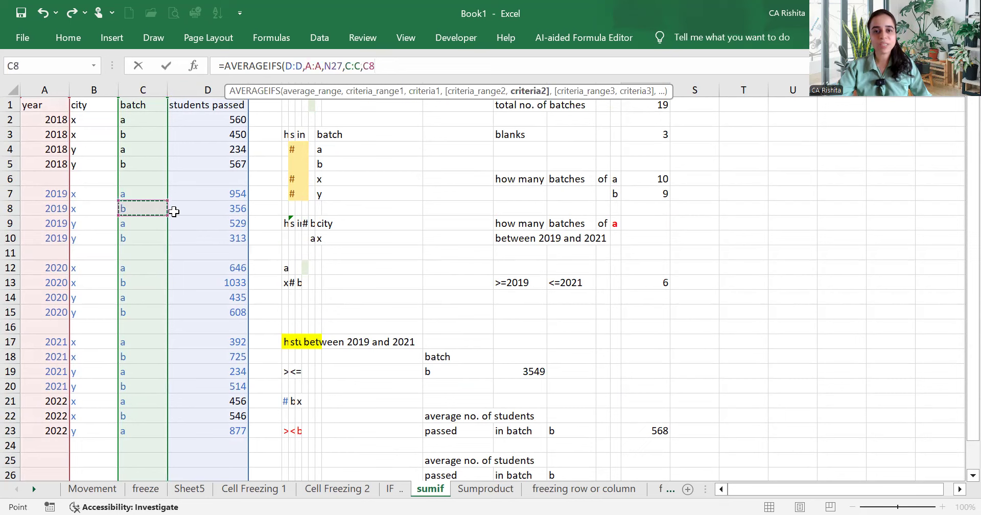
pyautogui.press('Return')
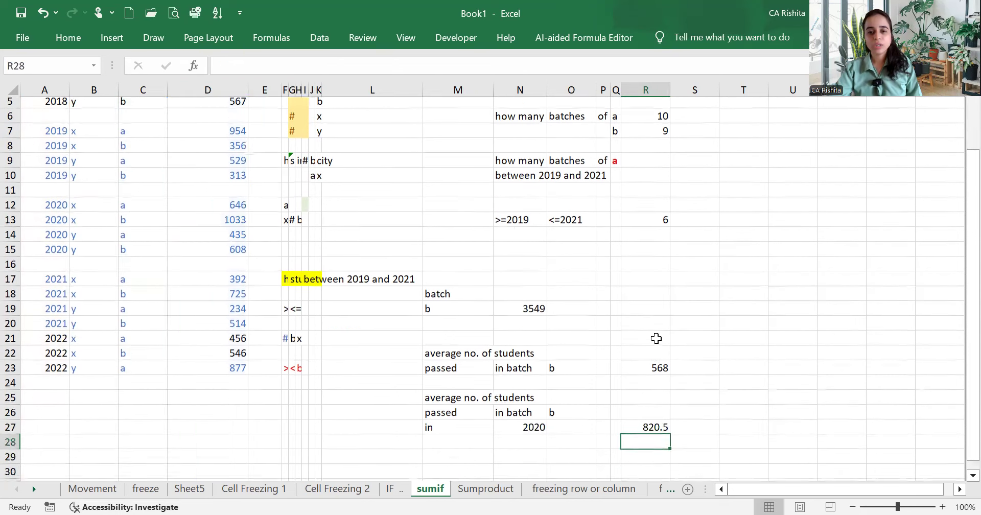
# Check the AVERAGEIFS result in R27 against the average of the 2020 batch b cells D13 and D15.
pyautogui.scroll(-3, 656, 338)
pyautogui.click(649, 313)
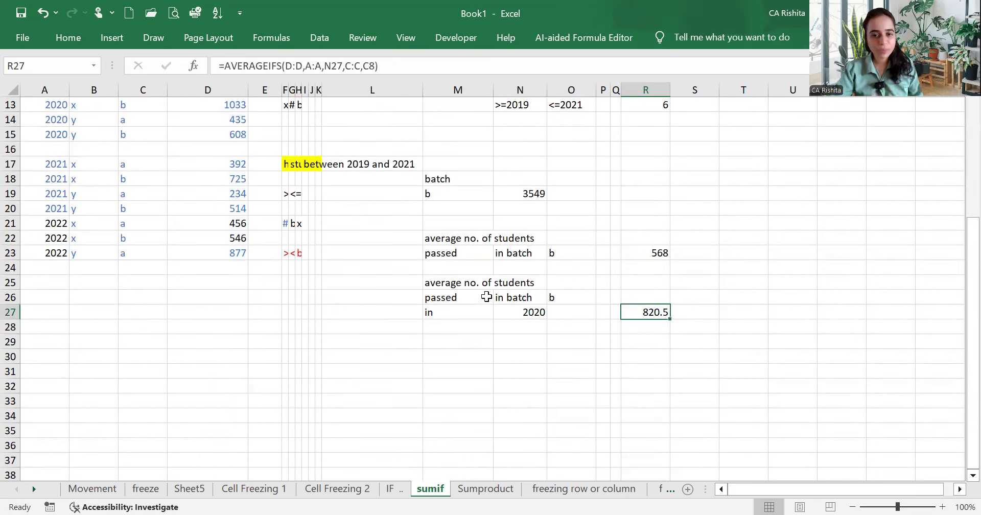
pyautogui.scroll(4, 179, 275)
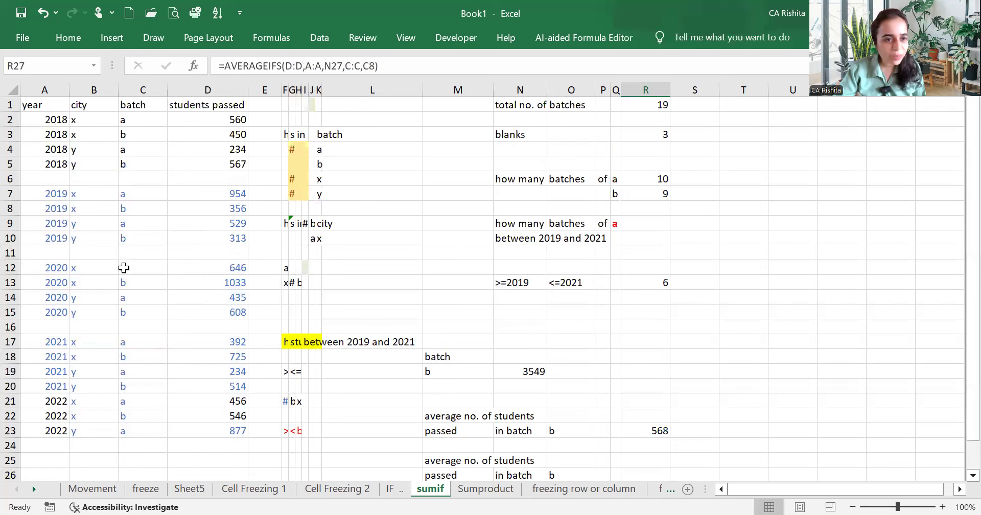
pyautogui.click(124, 268)
pyautogui.click(129, 282)
pyautogui.click(214, 283)
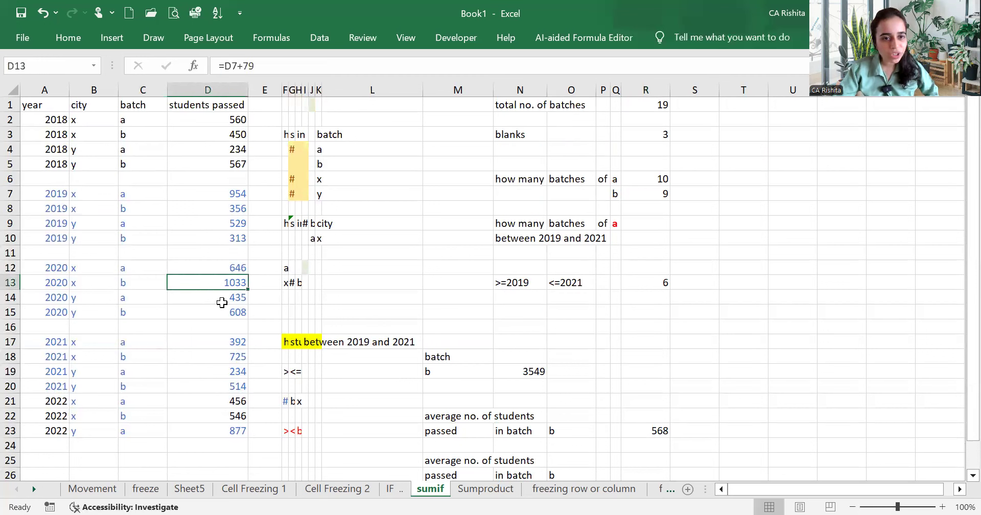
pyautogui.keyDown('ctrl'); pyautogui.click(222, 309); pyautogui.keyUp('ctrl')
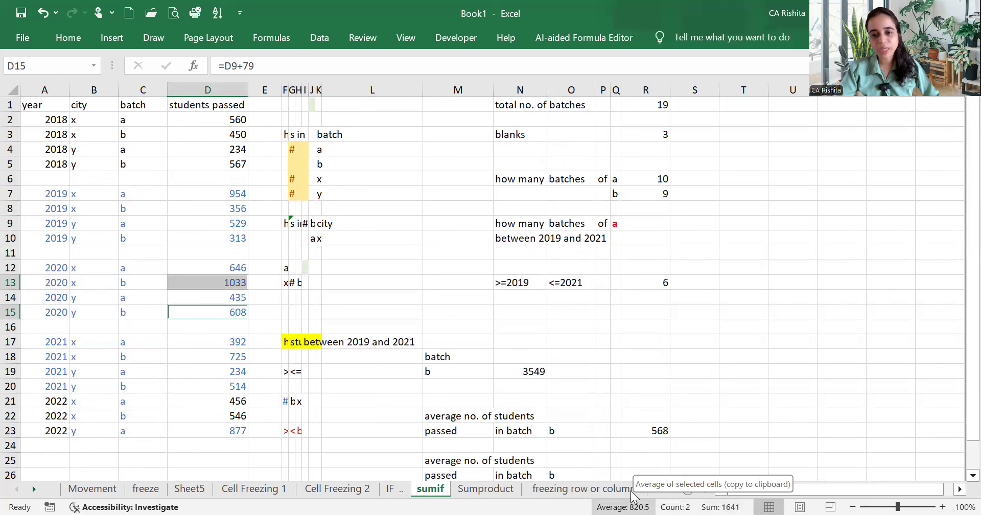
pyautogui.click(699, 414)
pyautogui.scroll(-4, 703, 412)
pyautogui.moveTo(634, 304); pyautogui.dragTo(676, 343)
pyautogui.click(663, 332)
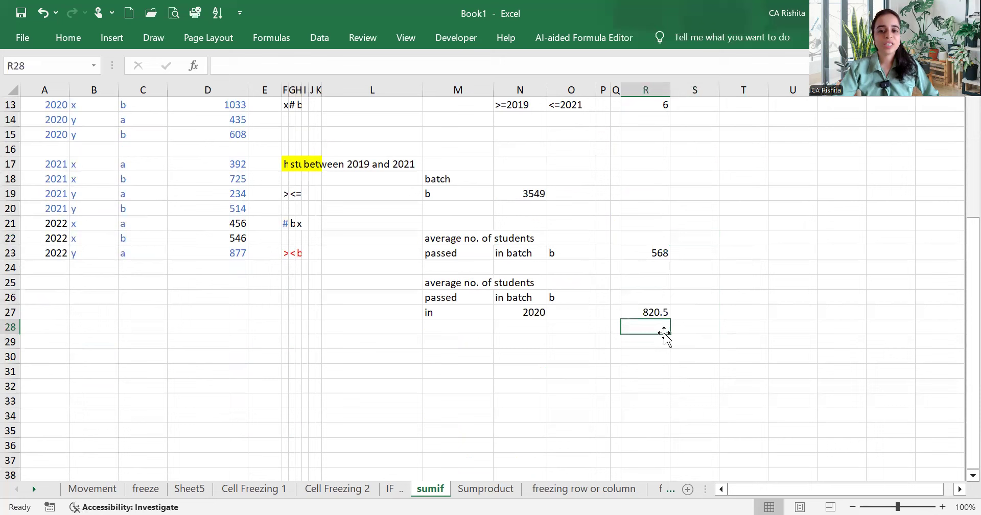
pyautogui.scroll(4, 664, 334)
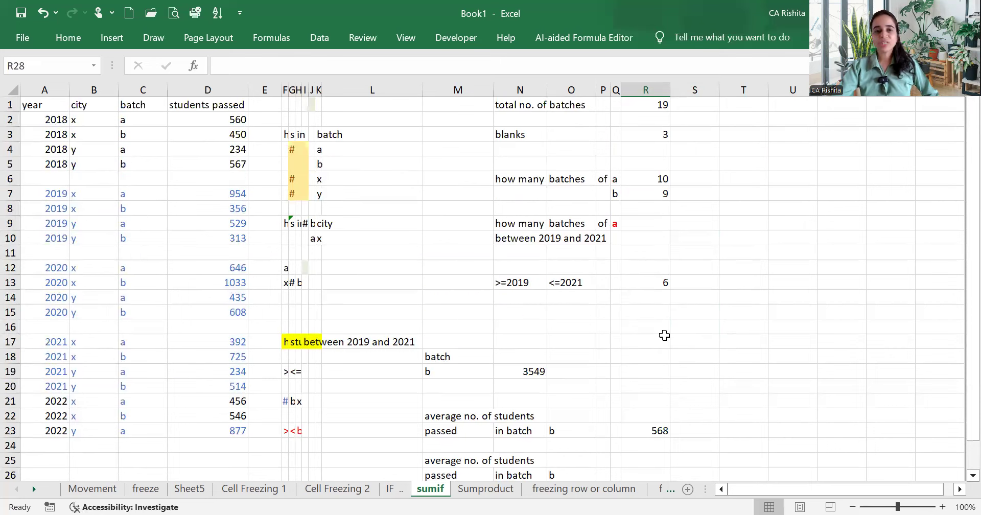